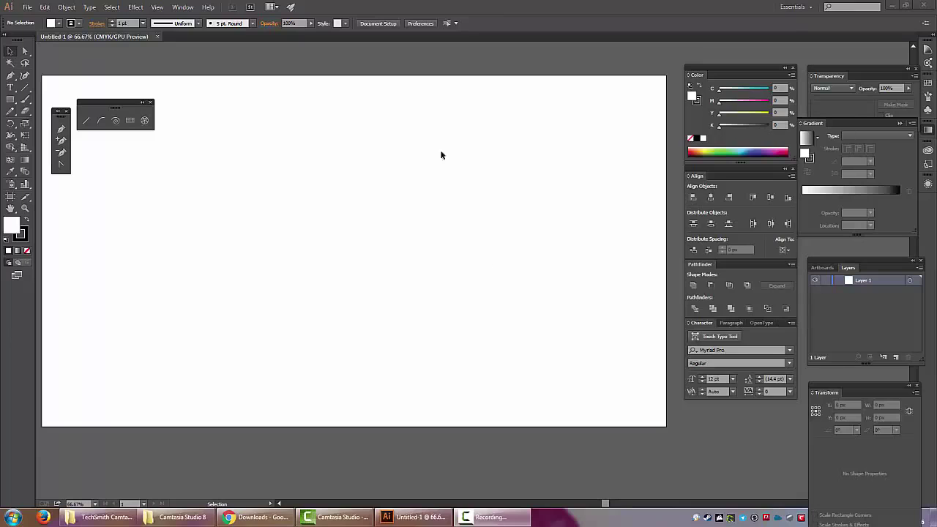
# Select the Ellipse Tool from the Rectangle tool flyout
pyautogui.click(10, 100)
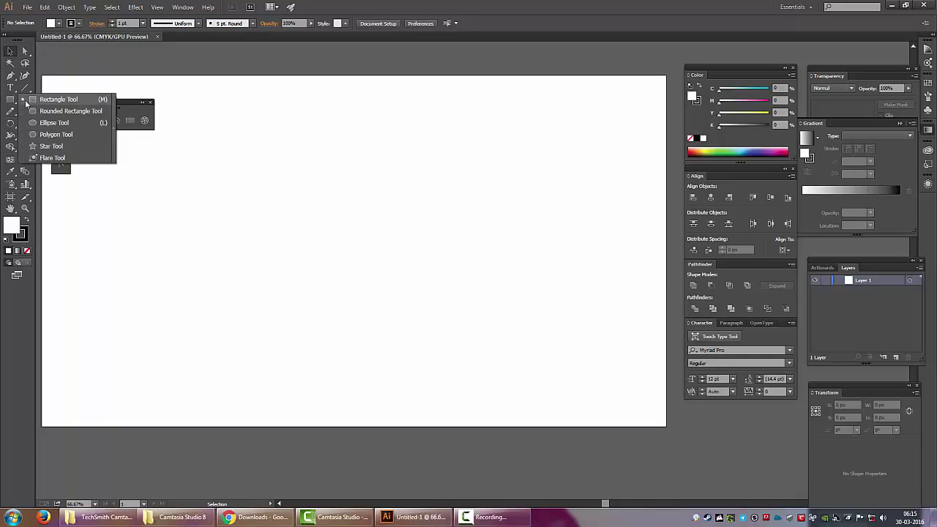
pyautogui.click(66, 123)
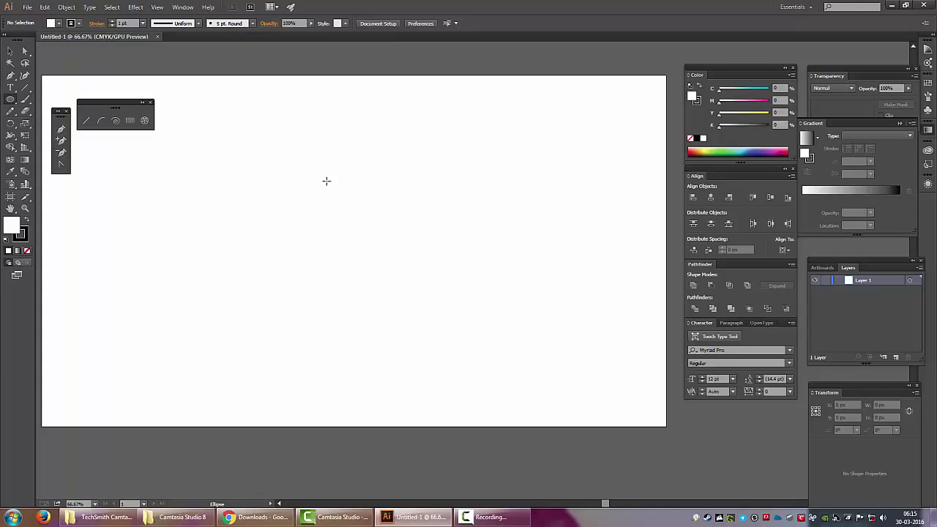
# Draw a circle near the page centre and give it a radial white-to-black gradient fill
pyautogui.moveTo(320, 186); pyautogui.dragTo(421, 279)
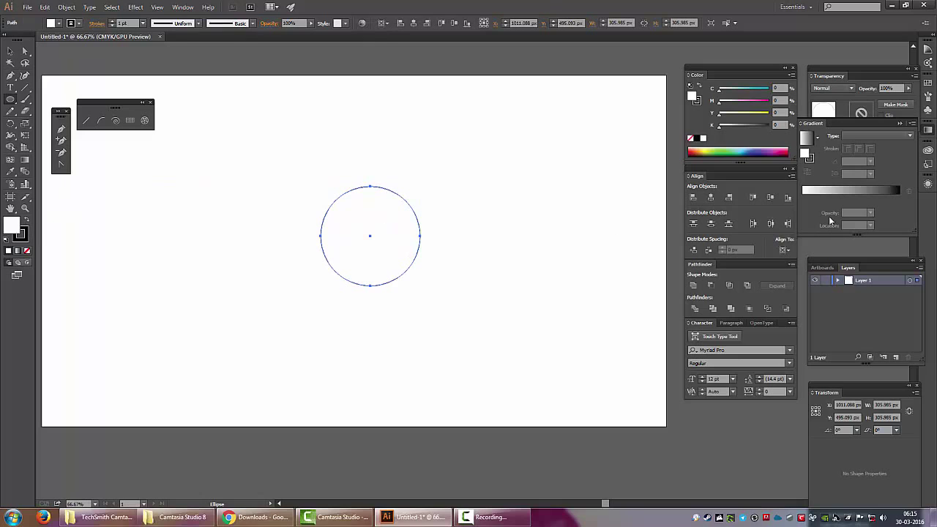
pyautogui.click(828, 192)
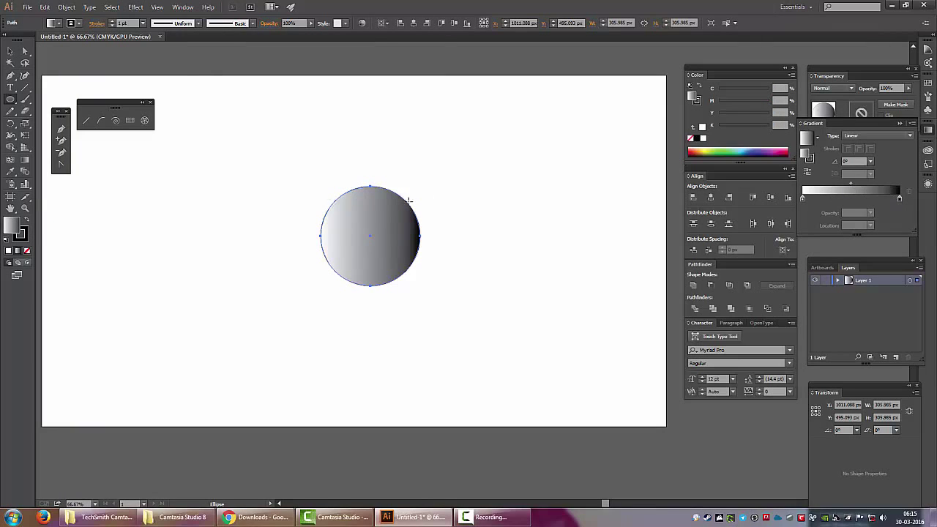
pyautogui.click(877, 136)
pyautogui.click(875, 158)
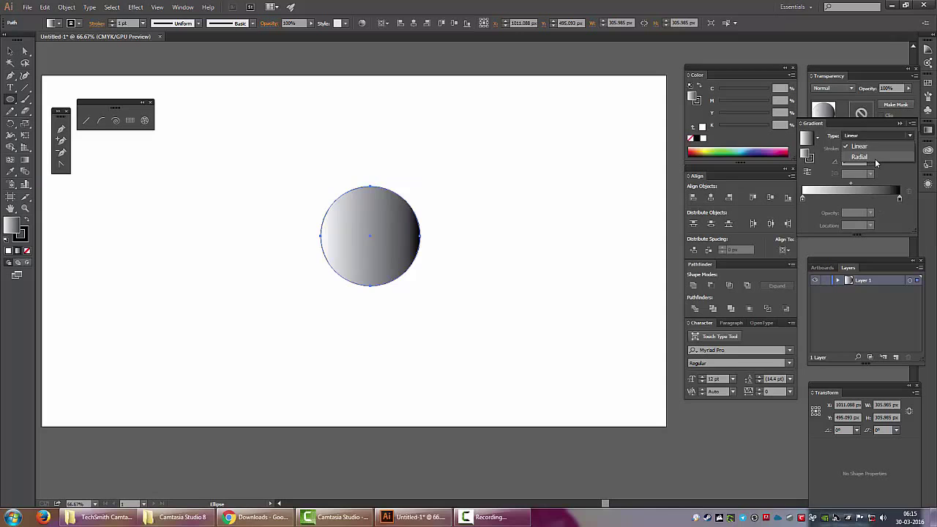
pyautogui.click(11, 51)
pyautogui.click(569, 148)
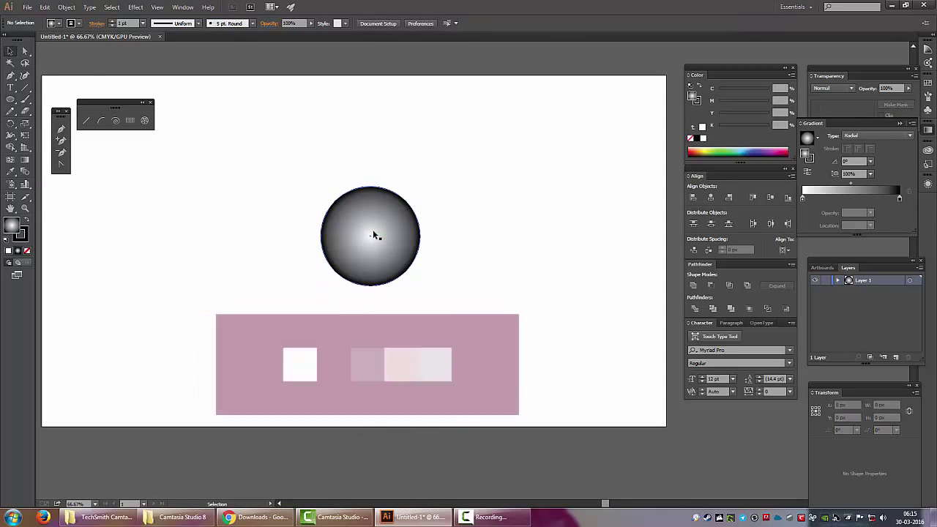
# Duplicate the circle to the right and set its stroke to None
pyautogui.moveTo(372, 238); pyautogui.dragTo(512, 218)
pyautogui.click(369, 232)
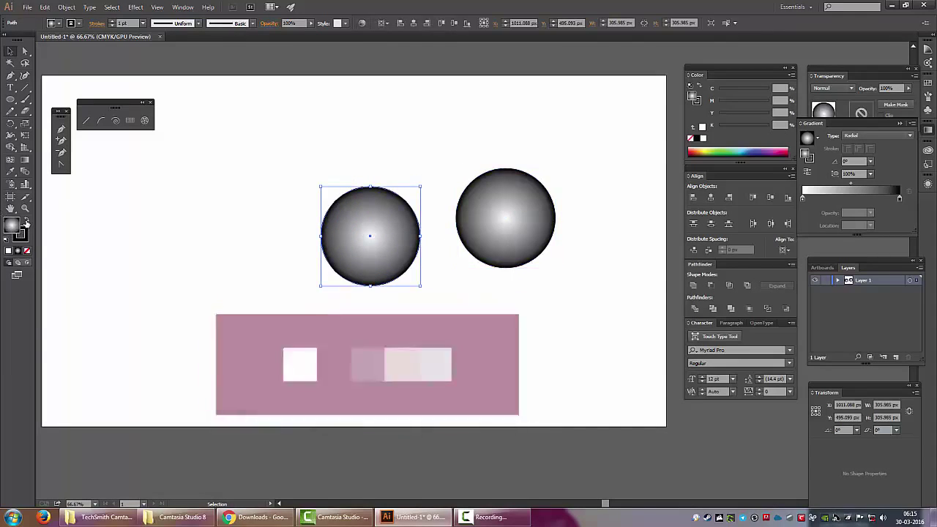
pyautogui.click(24, 235)
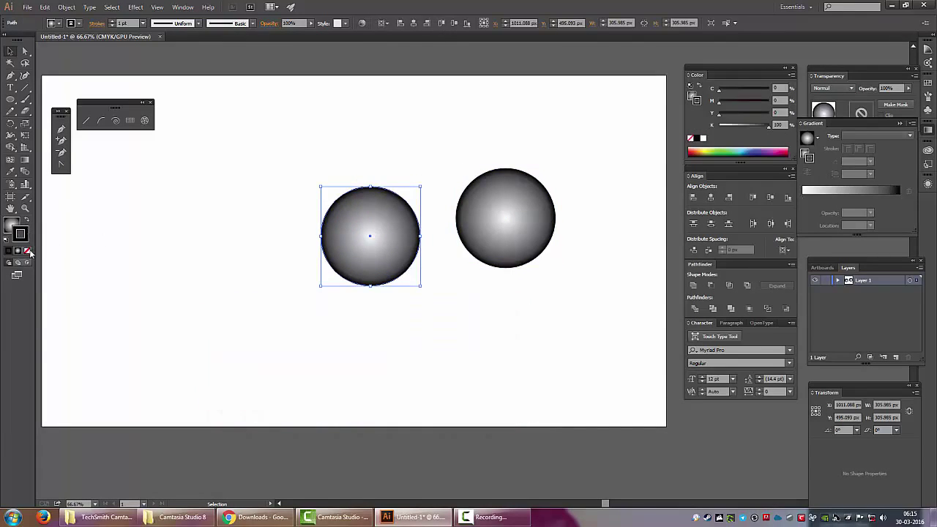
pyautogui.click(29, 252)
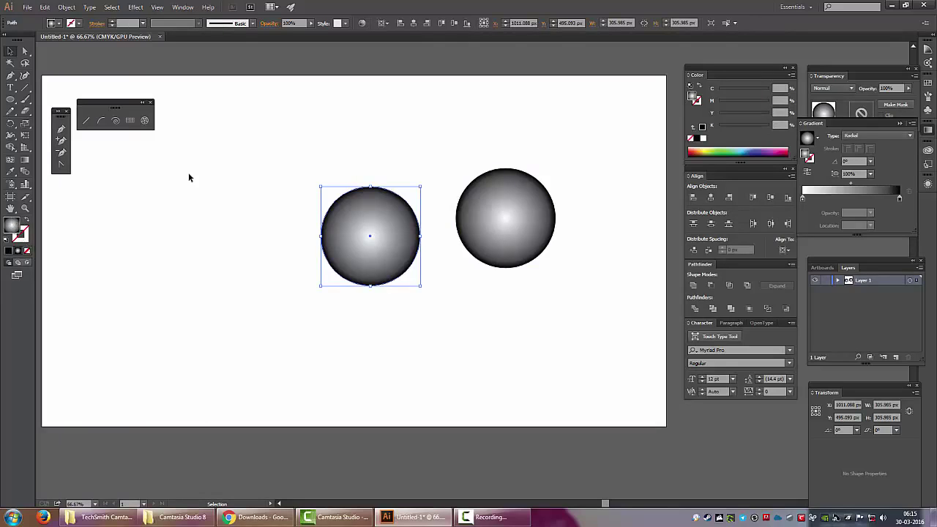
pyautogui.click(188, 174)
pyautogui.click(389, 236)
# Stretch the left circle's gradient wider and move its highlight up and left
pyautogui.click(899, 200)
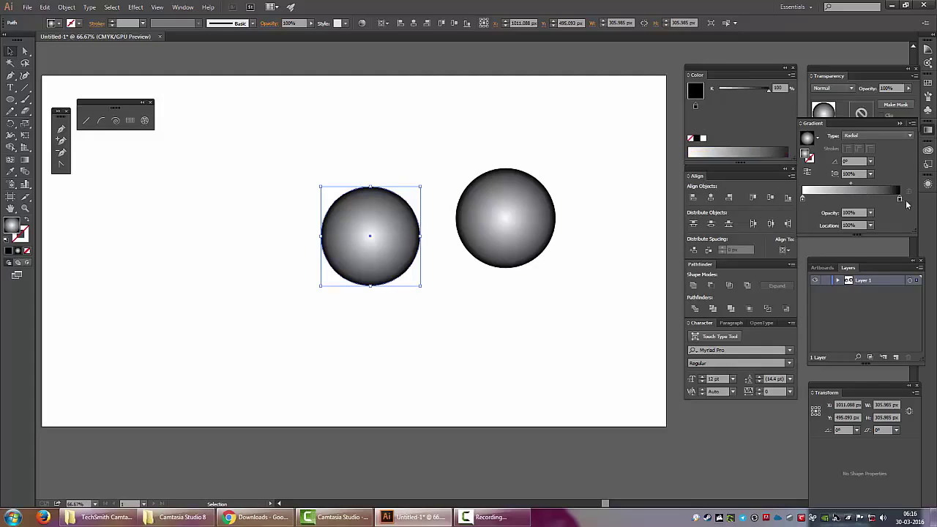
pyautogui.press('g')
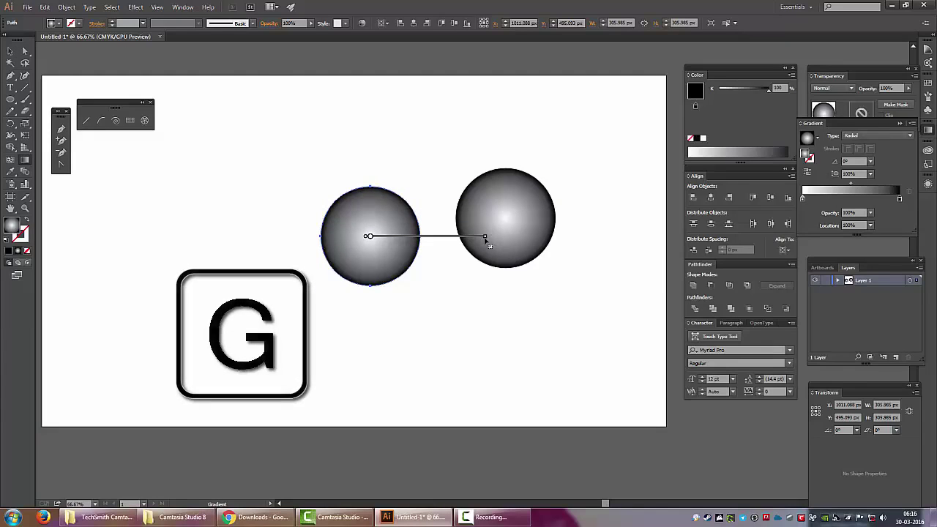
pyautogui.moveTo(421, 237); pyautogui.dragTo(486, 237)
pyautogui.moveTo(424, 238); pyautogui.dragTo(402, 231)
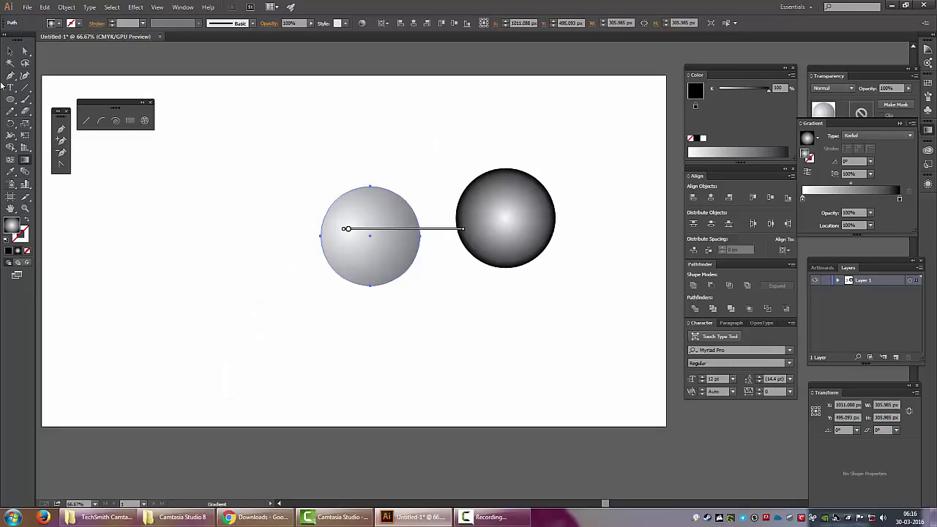
pyautogui.click(11, 51)
pyautogui.click(422, 324)
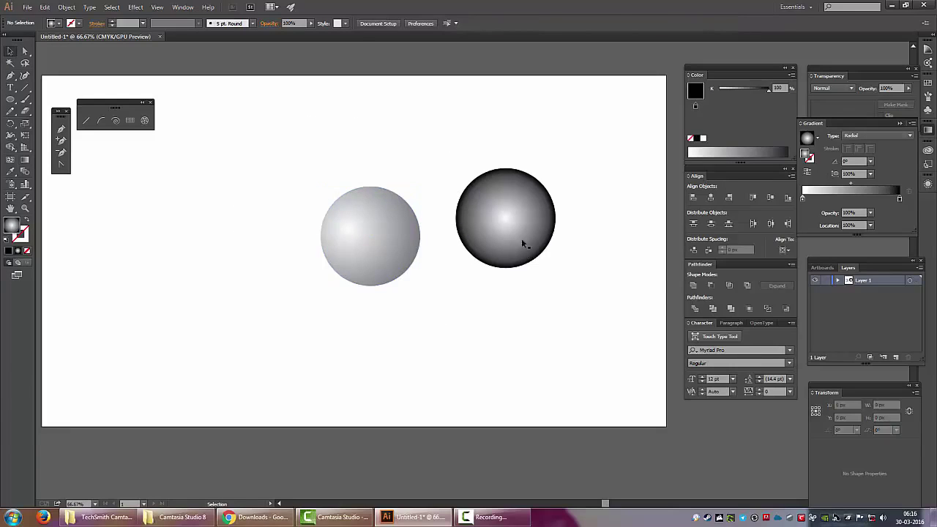
pyautogui.click(516, 229)
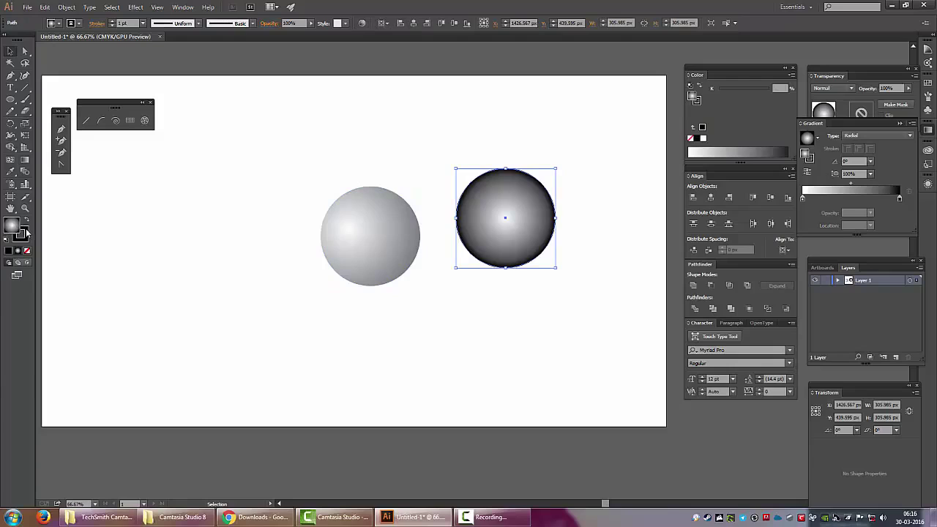
# Make the right circle an unfilled 10 pt ring with Width Profile 2, thick on the left
pyautogui.click(27, 251)
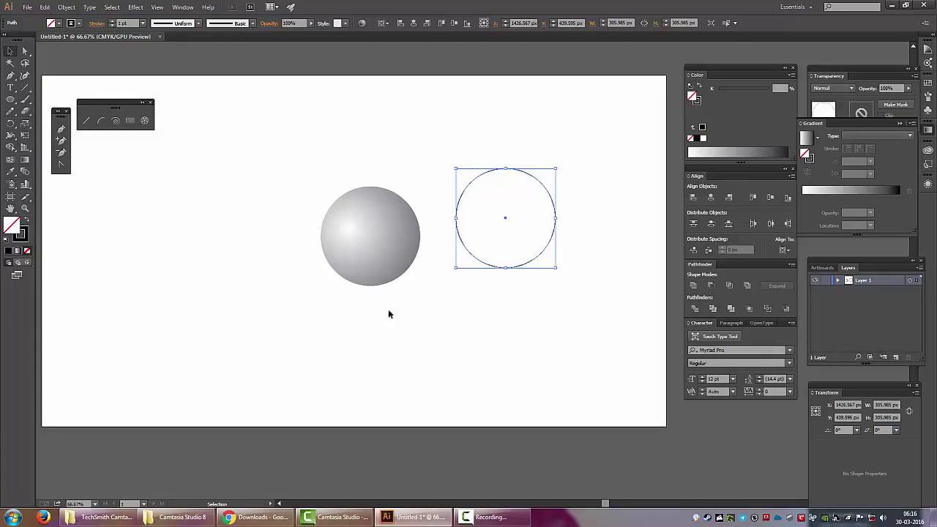
pyautogui.click(142, 23)
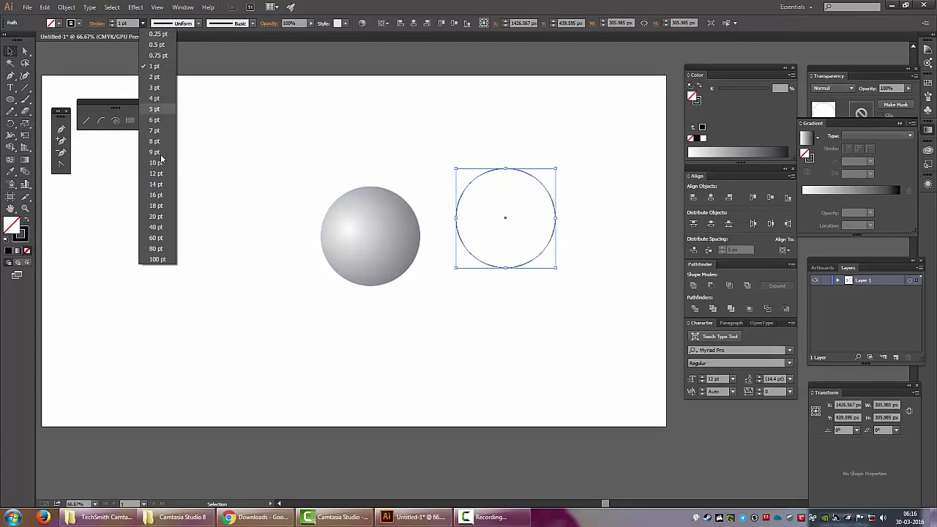
pyautogui.click(156, 163)
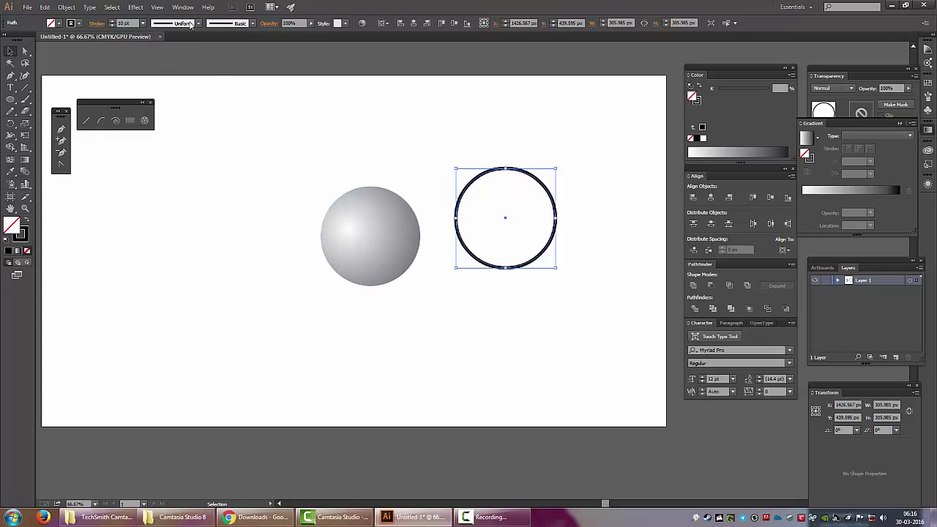
pyautogui.click(135, 8)
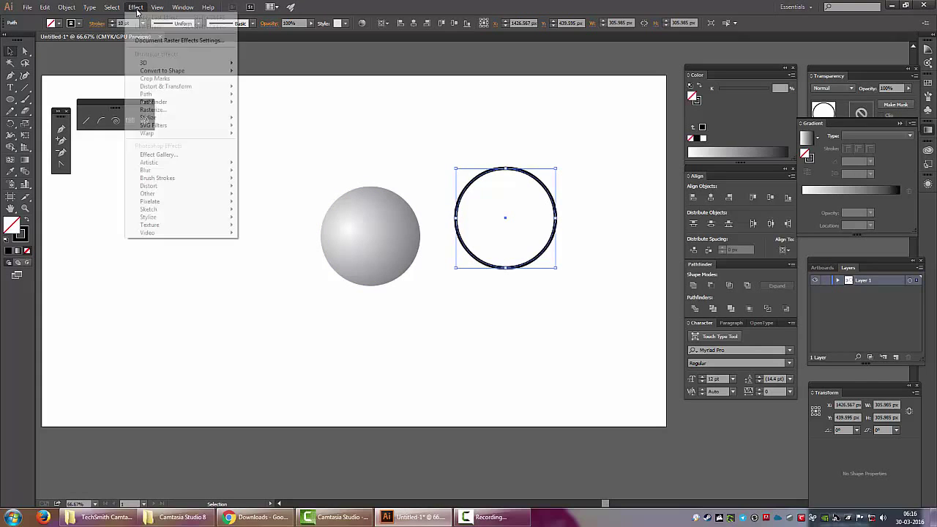
pyautogui.click(136, 9)
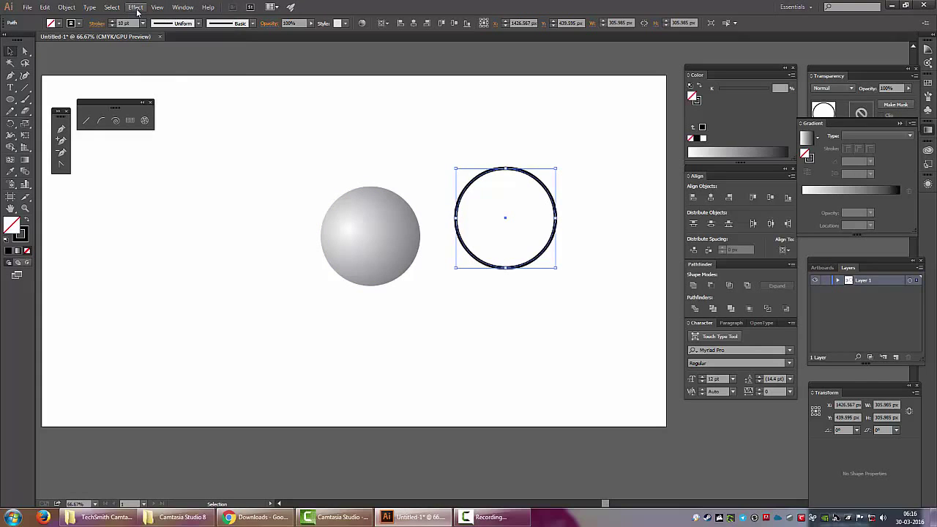
pyautogui.click(178, 24)
pyautogui.click(168, 56)
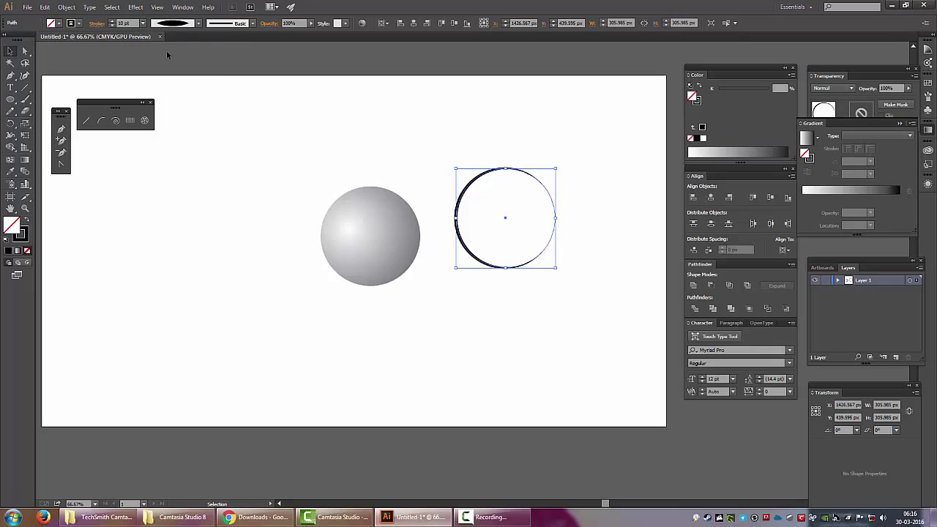
# Apply an 8.7-pixel Gaussian Blur to the ring
pyautogui.click(136, 8)
pyautogui.moveTo(147, 170)
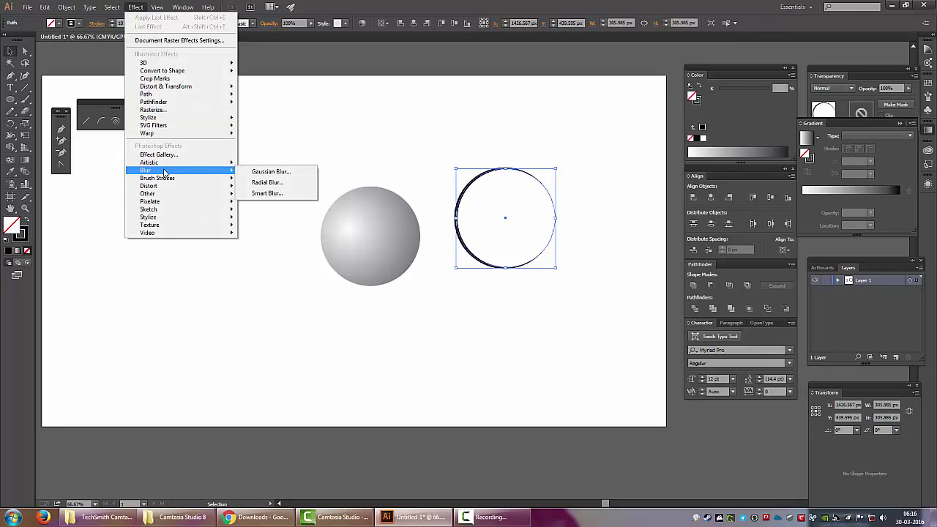
pyautogui.click(257, 172)
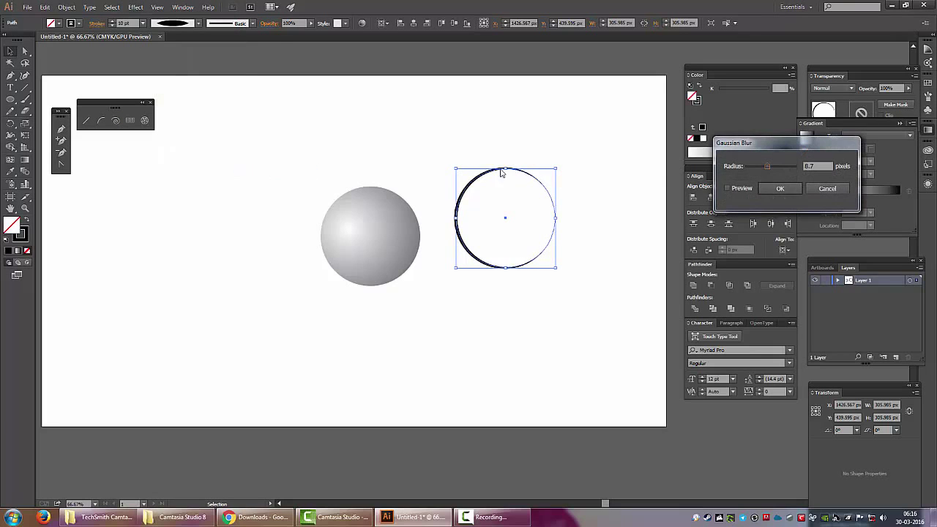
pyautogui.click(740, 192)
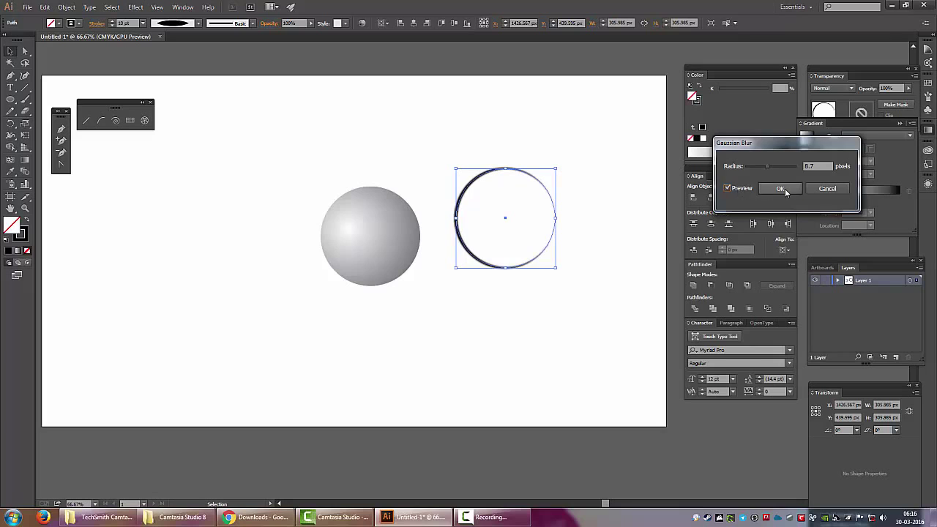
pyautogui.click(782, 188)
# Move the blurred ring over the grey sphere and centre both horizontally and vertically on the artboard
pyautogui.moveTo(533, 178); pyautogui.dragTo(363, 188)
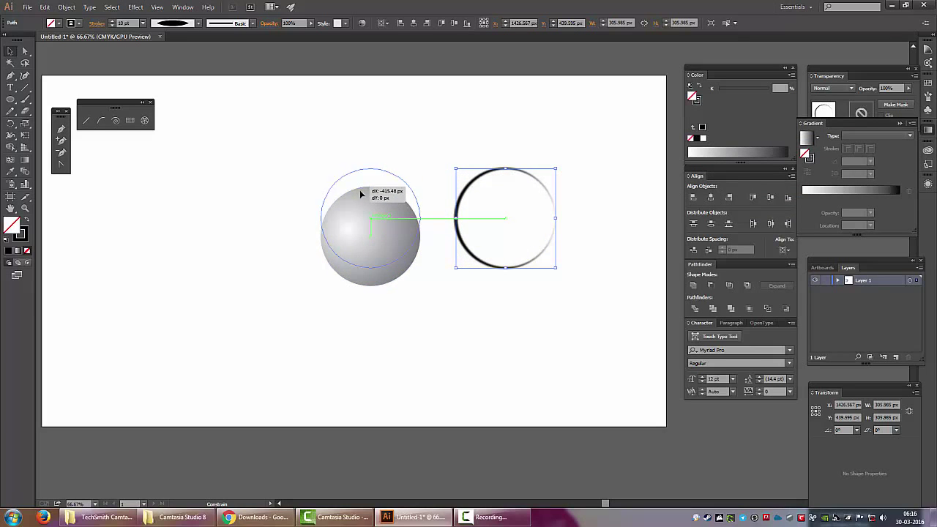
pyautogui.moveTo(363, 188)
pyautogui.mouseDown()
pyautogui.moveTo(358, 195)
pyautogui.moveTo(357, 188)
pyautogui.mouseUp()
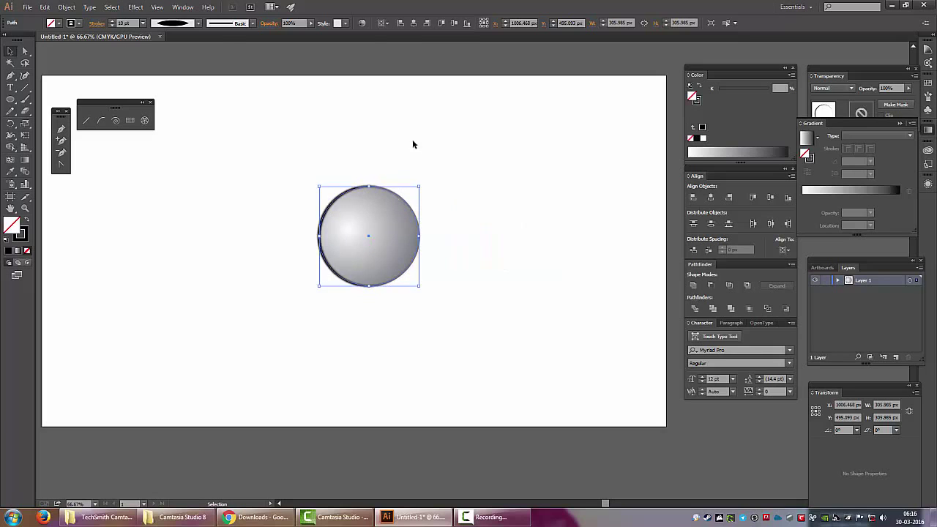
pyautogui.click(413, 145)
pyautogui.hotkey('ctrl', 'a')
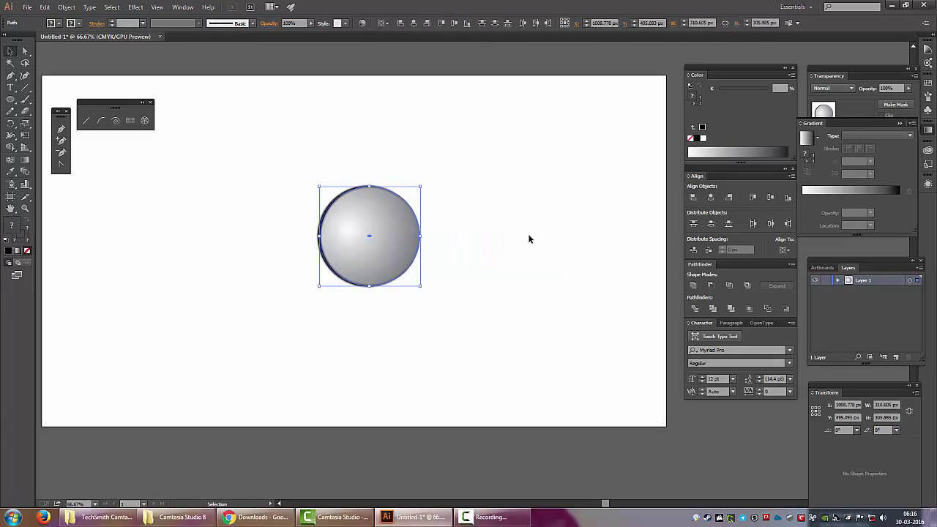
pyautogui.click(413, 23)
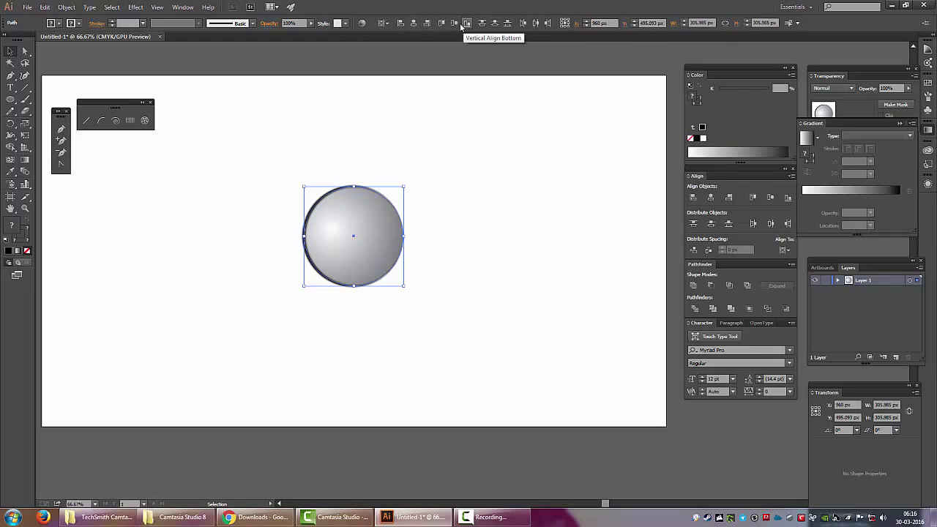
pyautogui.click(455, 24)
pyautogui.click(451, 205)
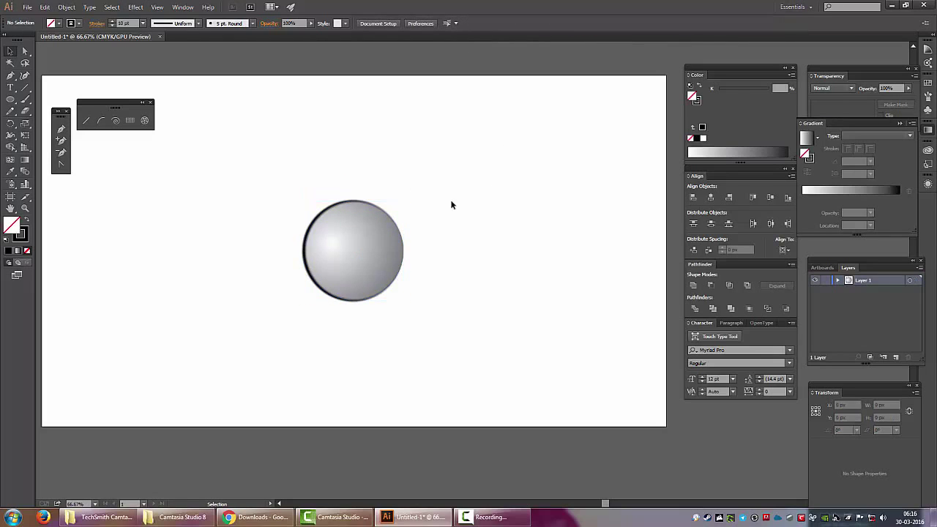
# Send the sphere to the back with Arrange > Send to Back
pyautogui.click(367, 244)
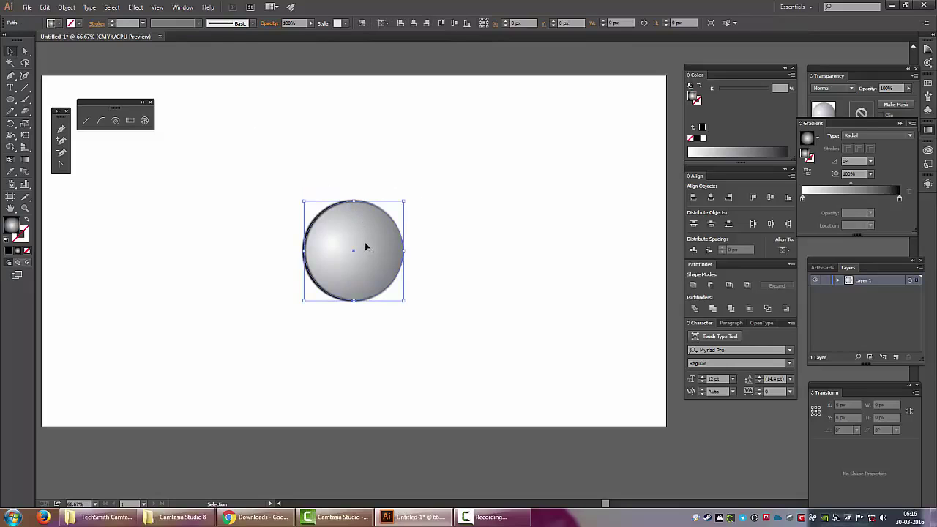
pyautogui.rightClick(367, 245)
pyautogui.moveTo(399, 385)
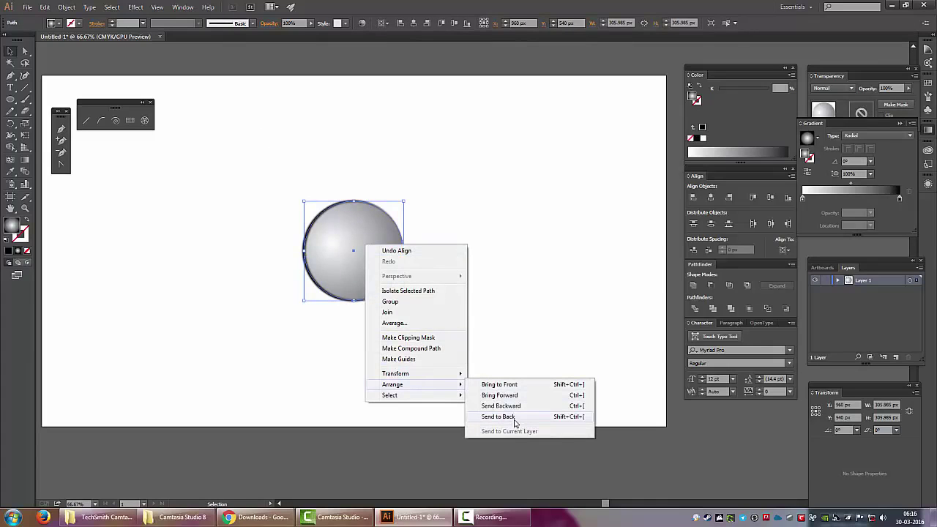
pyautogui.click(516, 417)
pyautogui.click(537, 254)
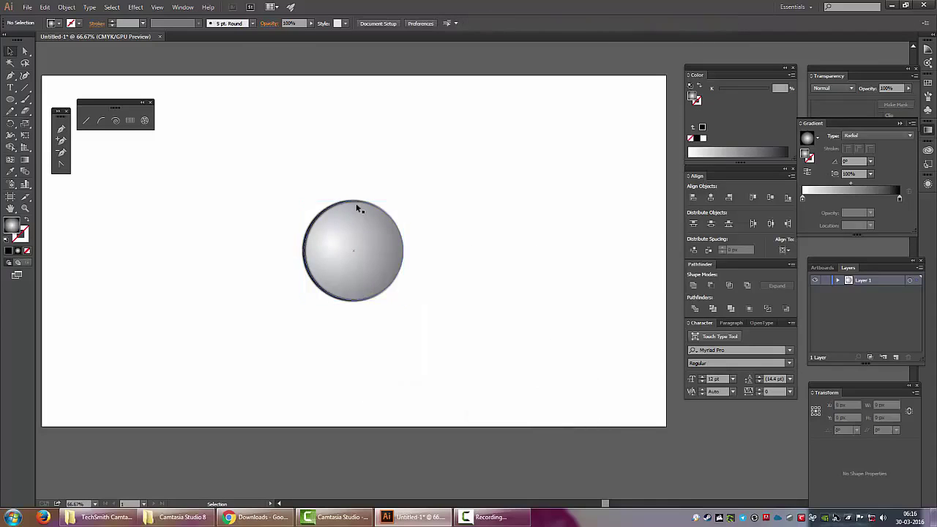
pyautogui.click(347, 206)
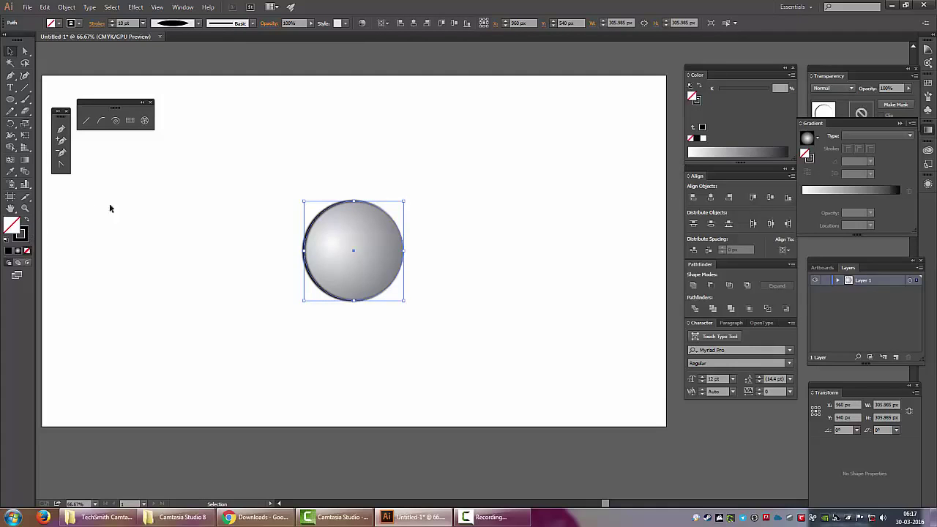
# Expand Layer 1 to check the sphere's two paths, then reselect the sphere
pyautogui.click(839, 281)
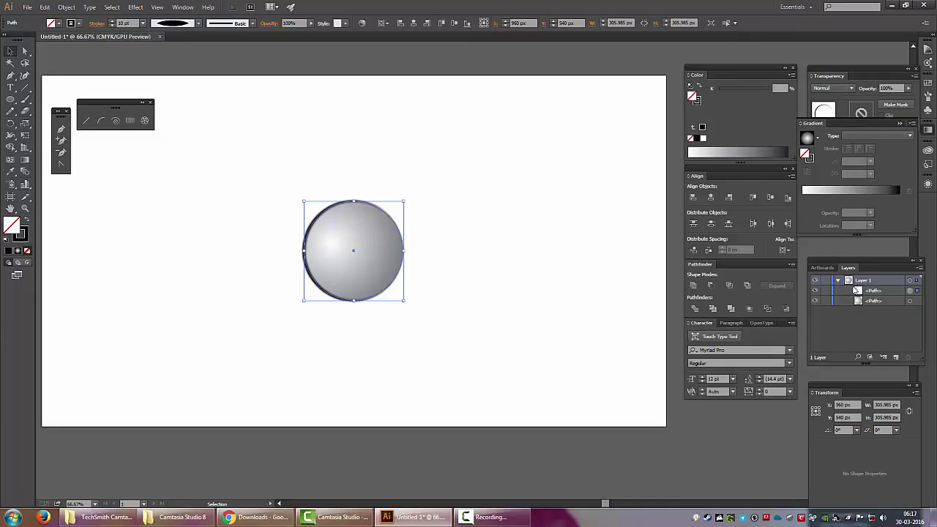
pyautogui.click(838, 281)
pyautogui.click(565, 156)
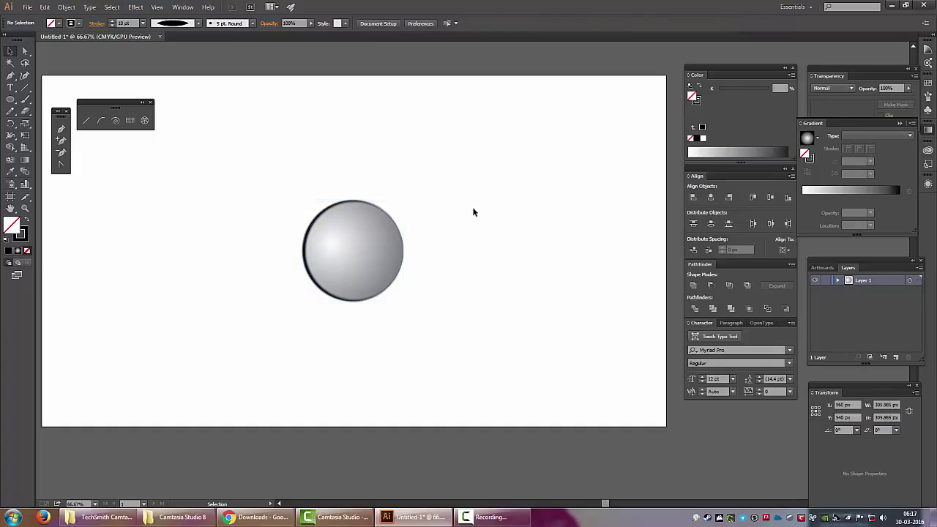
pyautogui.click(383, 225)
pyautogui.click(464, 185)
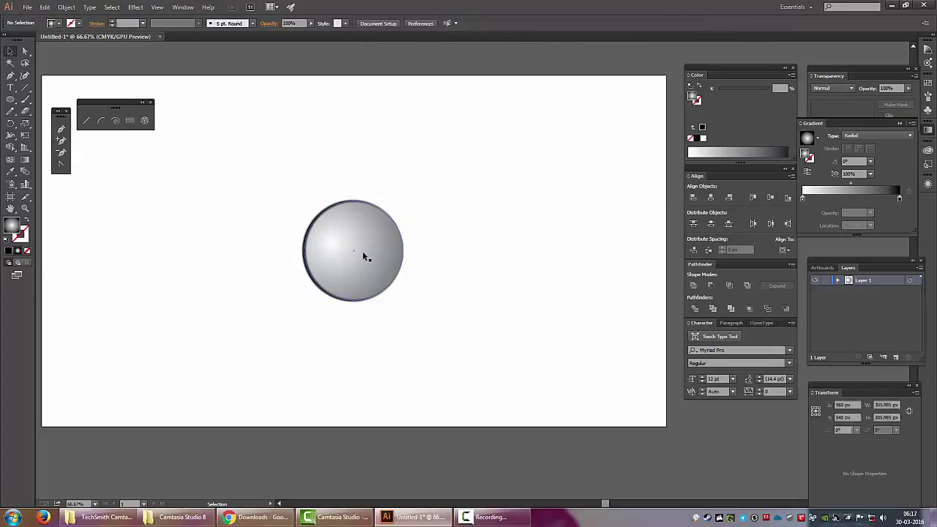
pyautogui.click(362, 251)
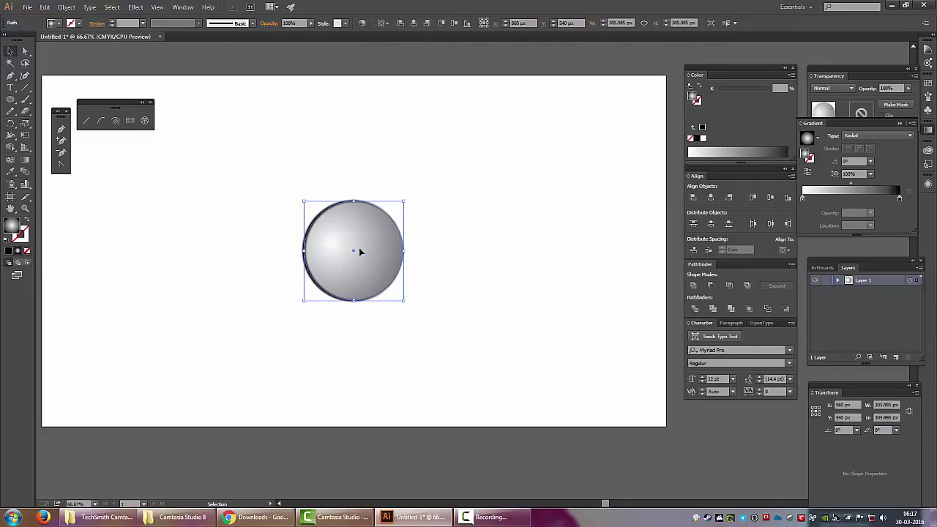
# Copy the sphere to the upper right, then centre its radial gradient and shift the midpoint to darken it
pyautogui.moveTo(359, 251); pyautogui.dragTo(537, 172)
pyautogui.click(532, 283)
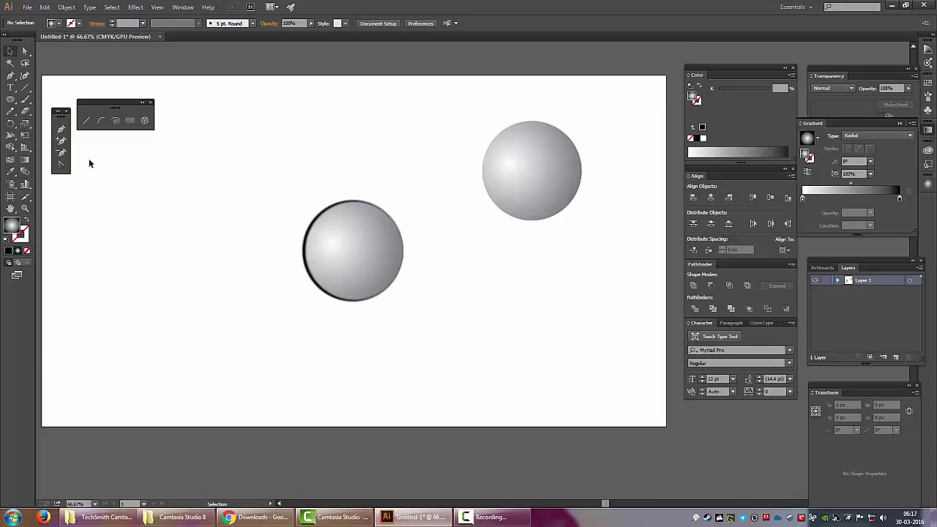
pyautogui.click(519, 188)
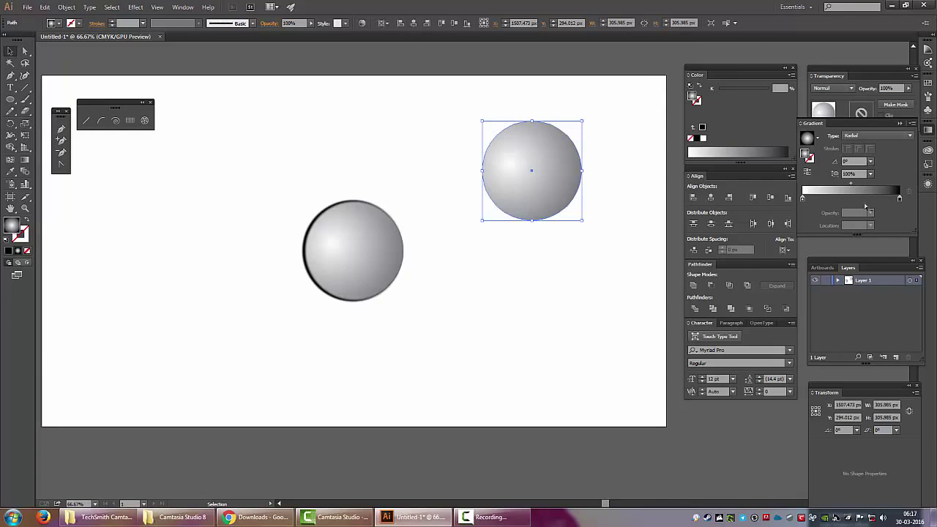
pyautogui.press('g')
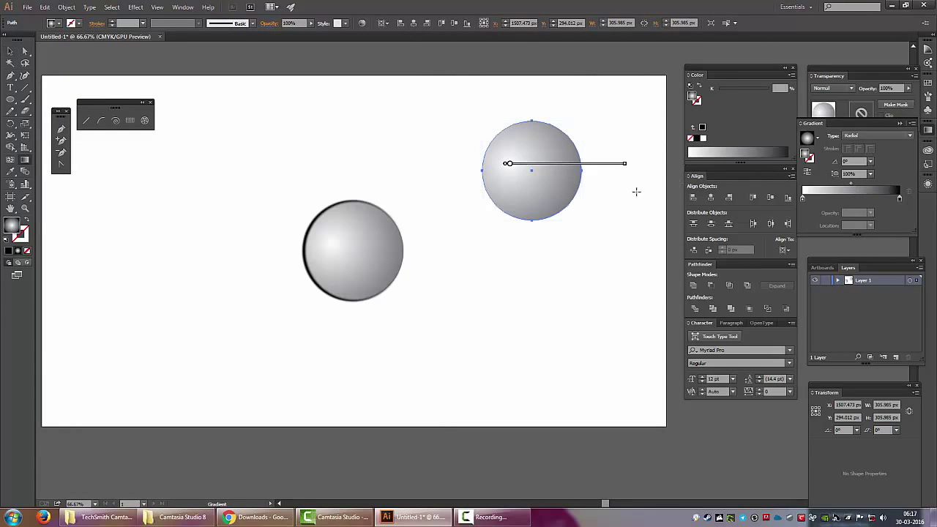
pyautogui.moveTo(555, 165); pyautogui.dragTo(577, 175)
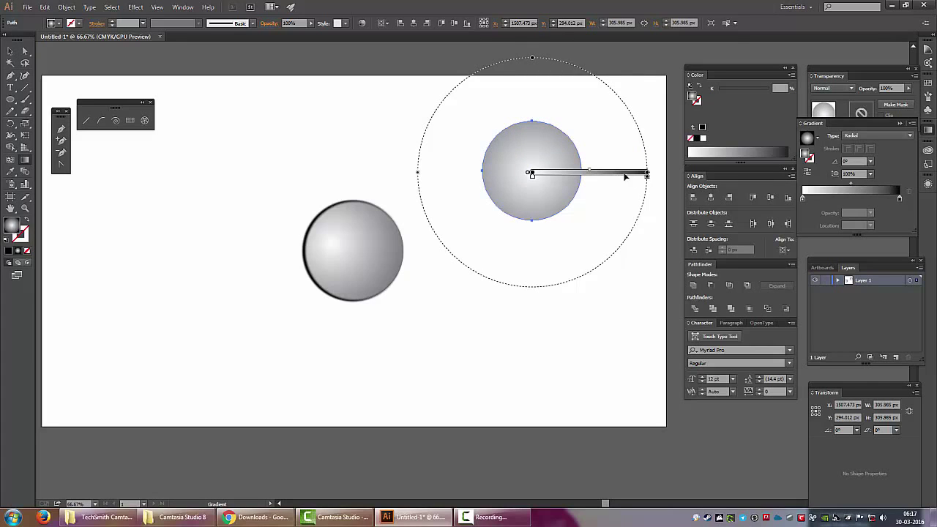
pyautogui.moveTo(589, 172); pyautogui.dragTo(562, 172)
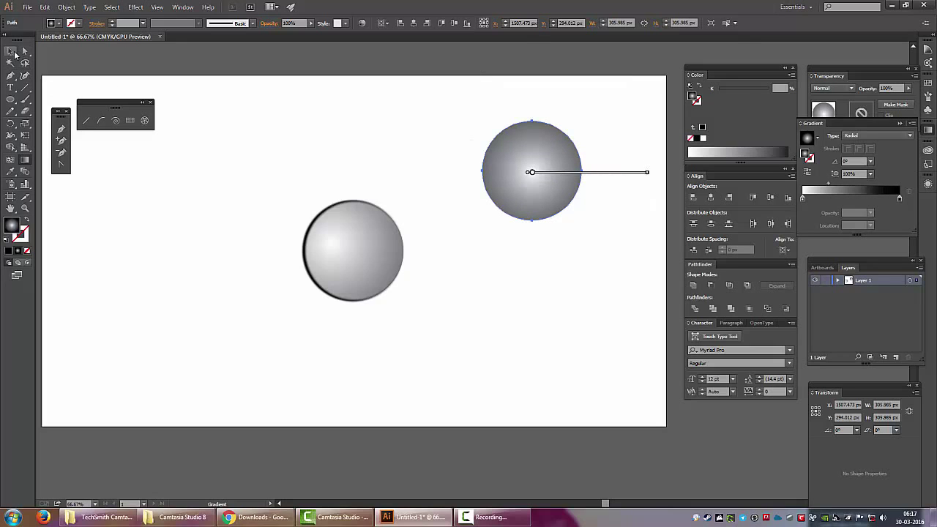
pyautogui.click(11, 51)
pyautogui.click(463, 285)
pyautogui.click(534, 179)
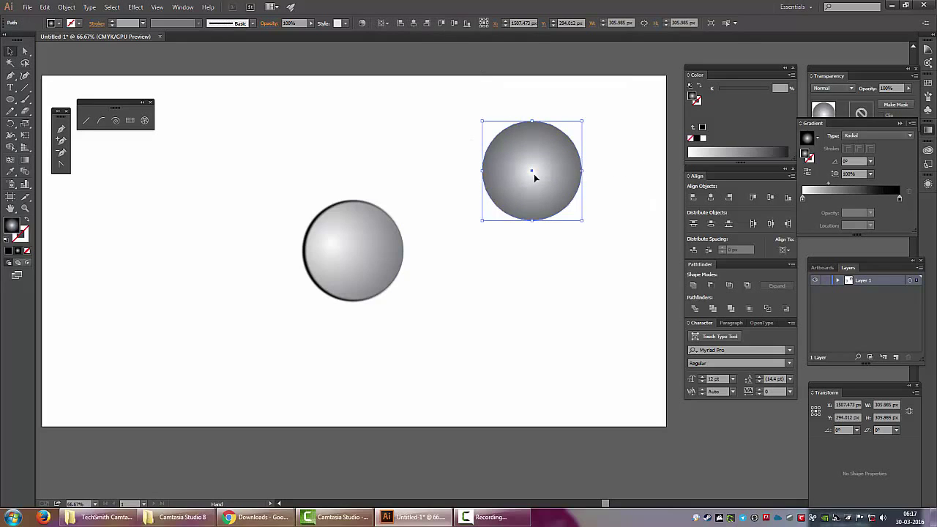
# Copy the circle below and darken its gradient, with a stop near 15% and midpoint near 33%
pyautogui.moveTo(534, 180); pyautogui.dragTo(524, 293)
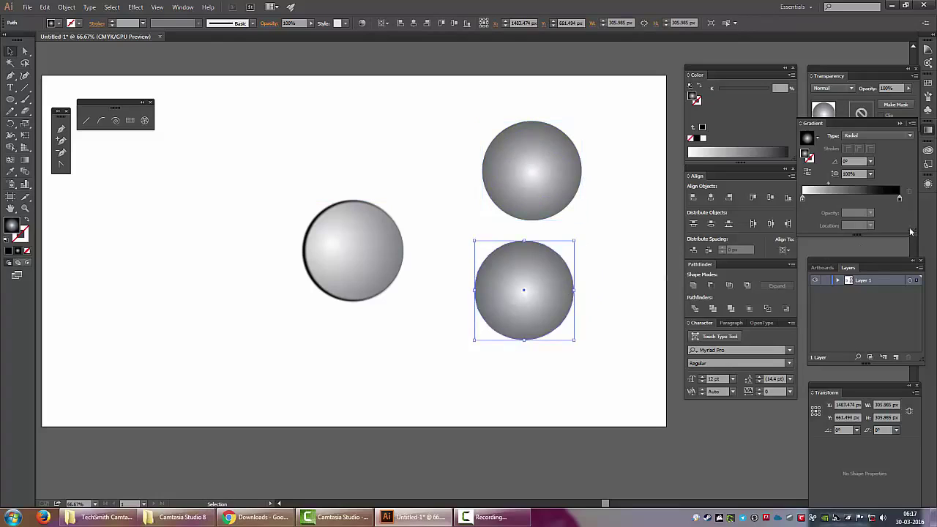
pyautogui.click(854, 200)
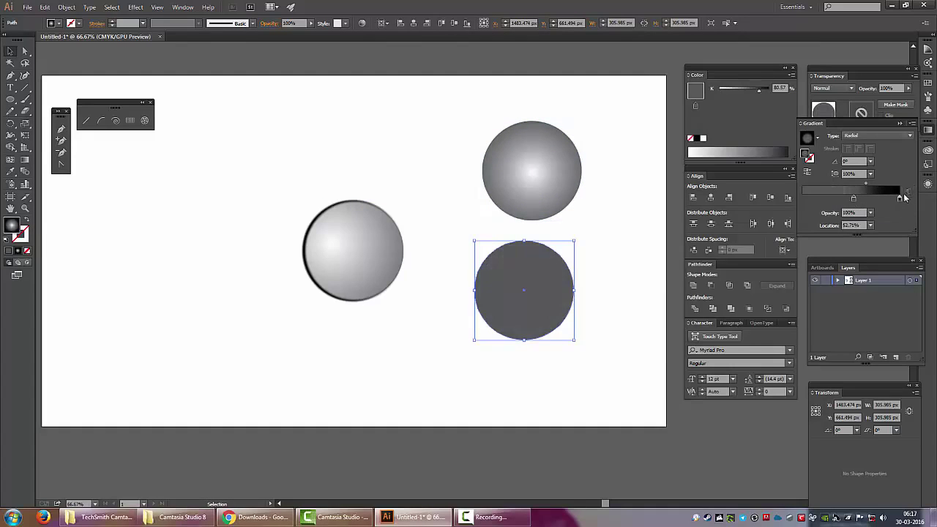
pyautogui.moveTo(803, 199); pyautogui.dragTo(805, 219)
pyautogui.moveTo(853, 199); pyautogui.dragTo(815, 197)
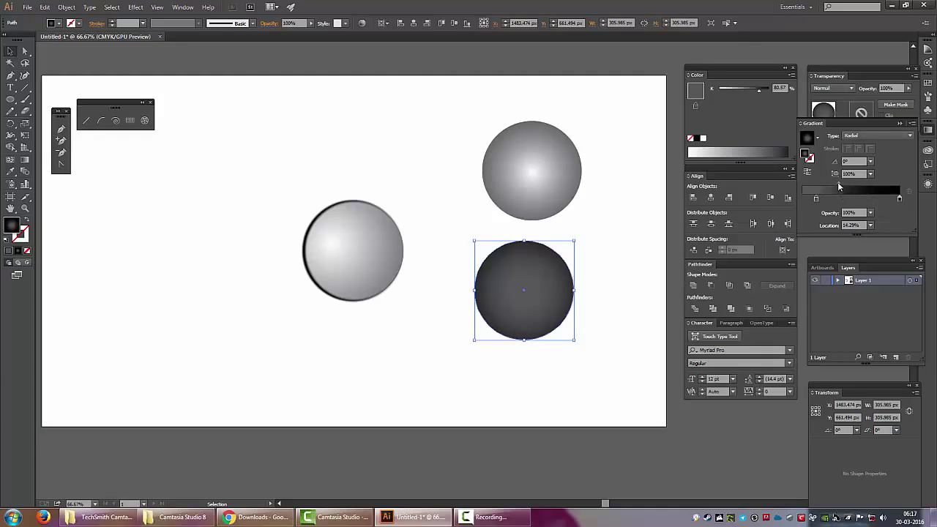
pyautogui.moveTo(840, 183); pyautogui.dragTo(818, 186)
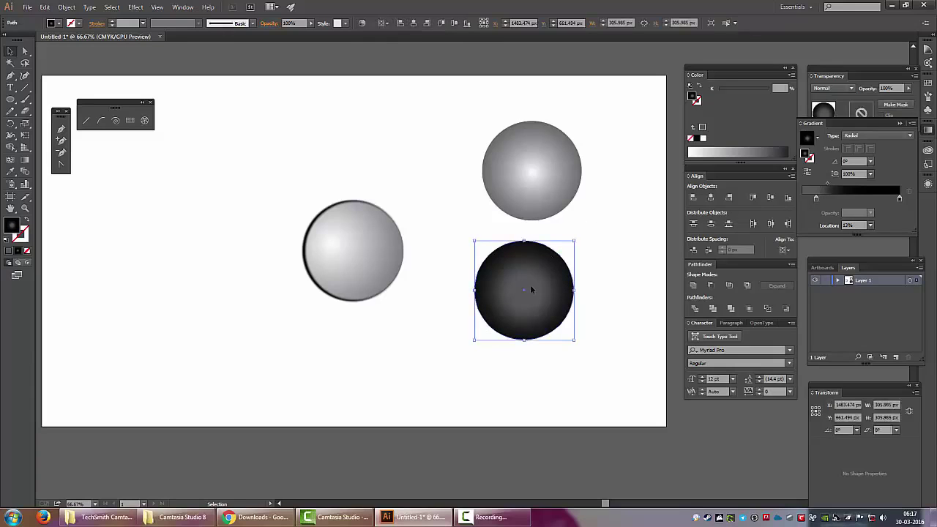
# Move the dark circle over the upper circle and delete the outside crescent with Shape Builder
pyautogui.moveTo(529, 280)
pyautogui.mouseDown()
pyautogui.moveTo(540, 176)
pyautogui.moveTo(538, 193)
pyautogui.mouseUp()
pyautogui.moveTo(459, 118); pyautogui.dragTo(587, 223)
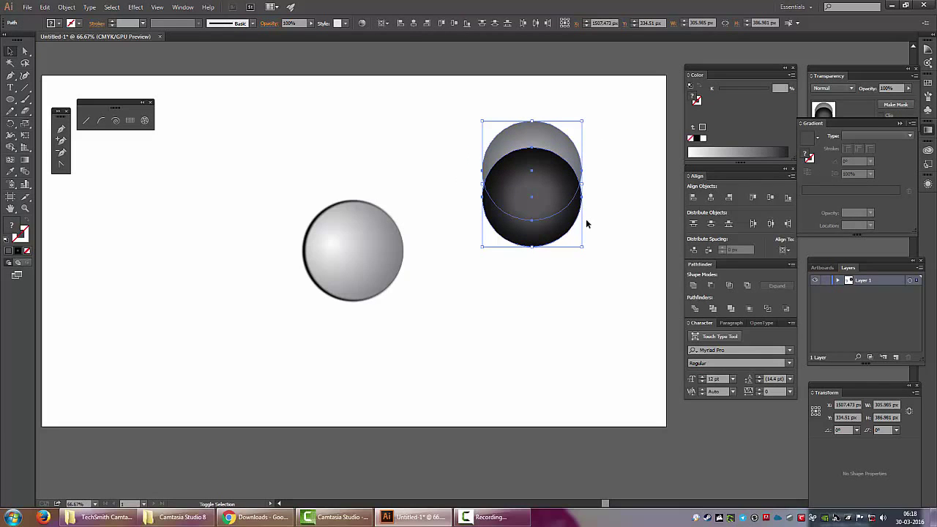
pyautogui.hotkey('shift', 'm')
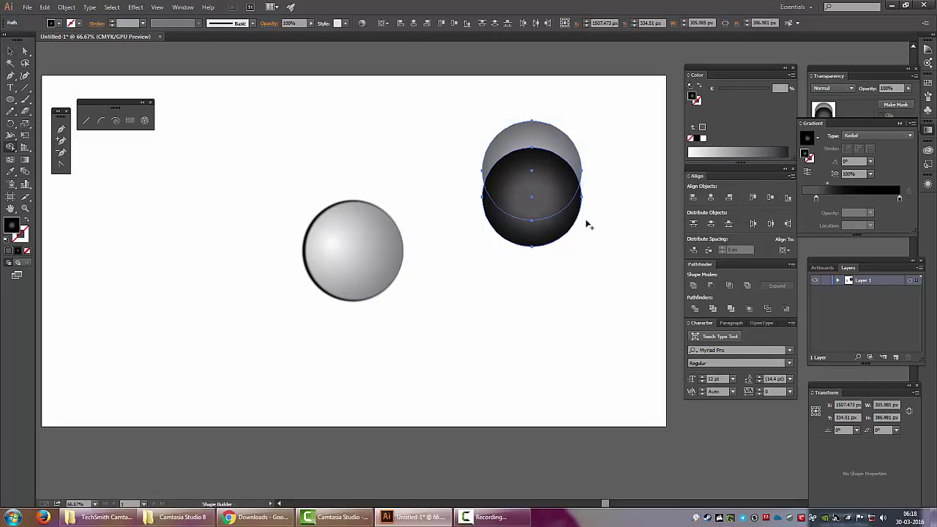
pyautogui.keyDown('alt'); pyautogui.click(561, 233); pyautogui.keyUp('alt')
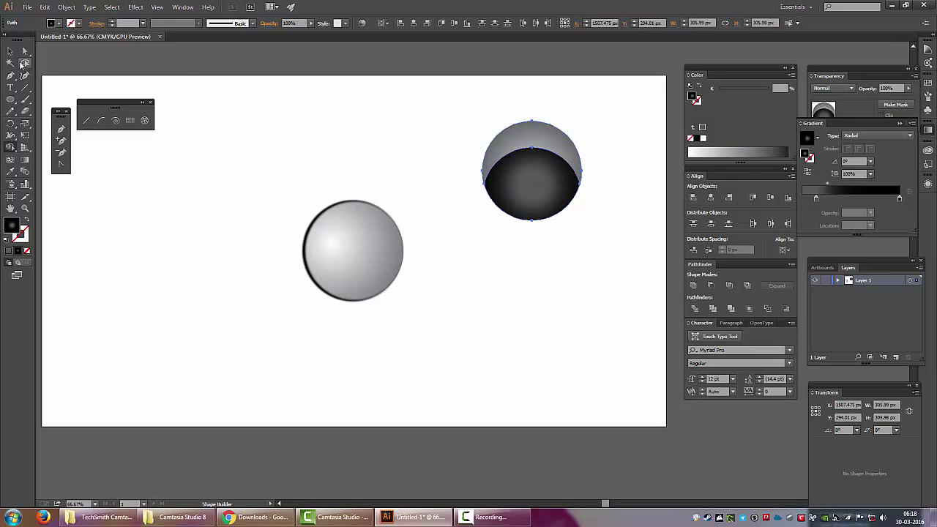
pyautogui.click(10, 51)
pyautogui.click(501, 296)
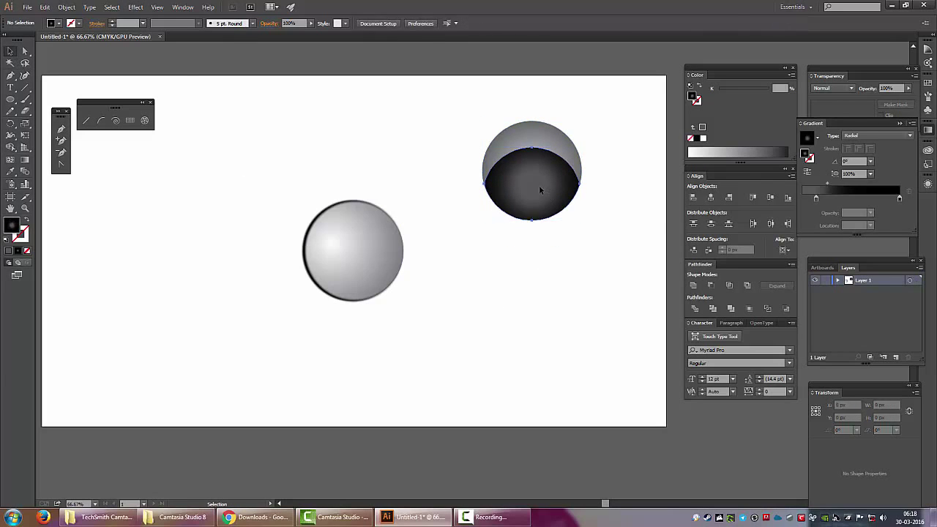
# Select the trimmed dark shape and keep its gradient type Radial
pyautogui.click(542, 192)
pyautogui.click(904, 136)
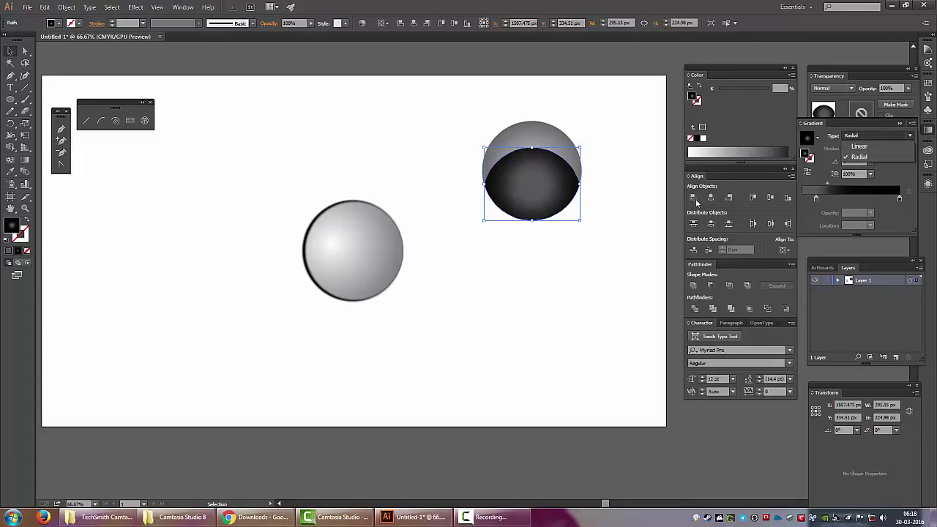
pyautogui.click(640, 215)
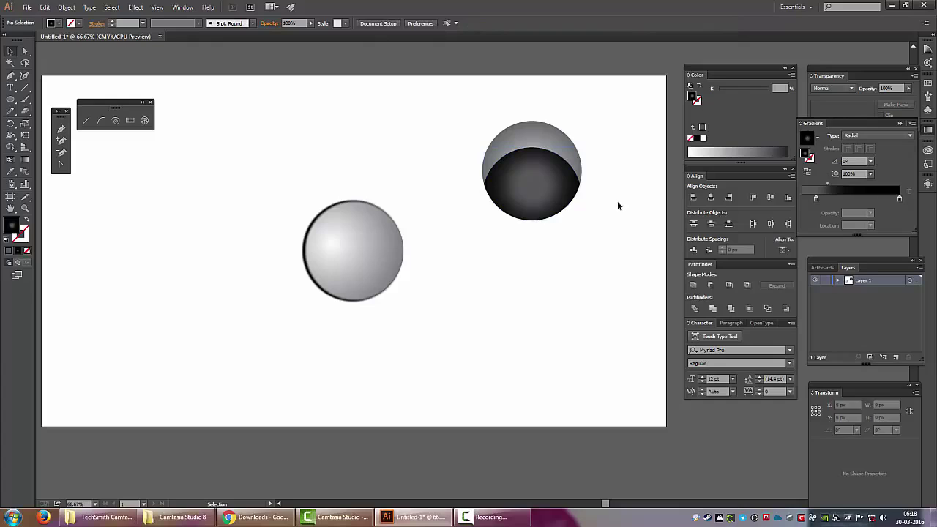
pyautogui.click(929, 184)
pyautogui.click(929, 184)
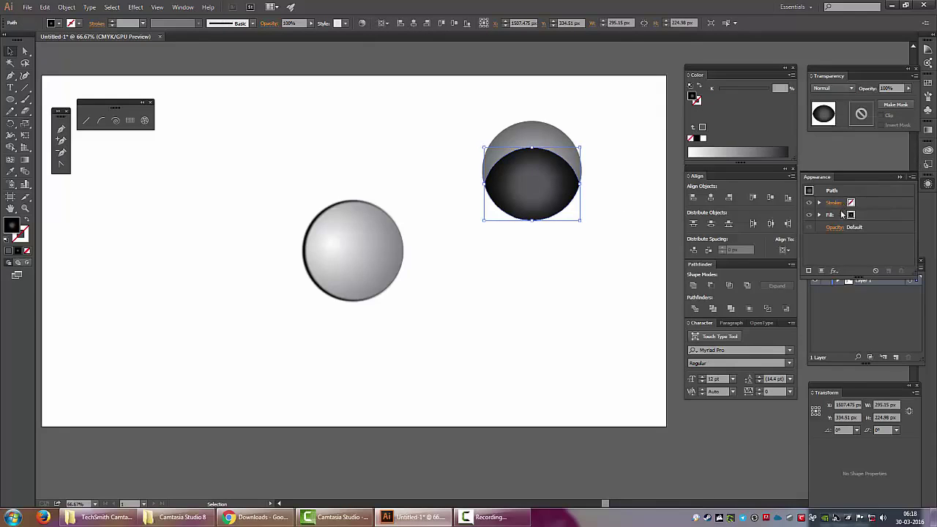
pyautogui.click(892, 166)
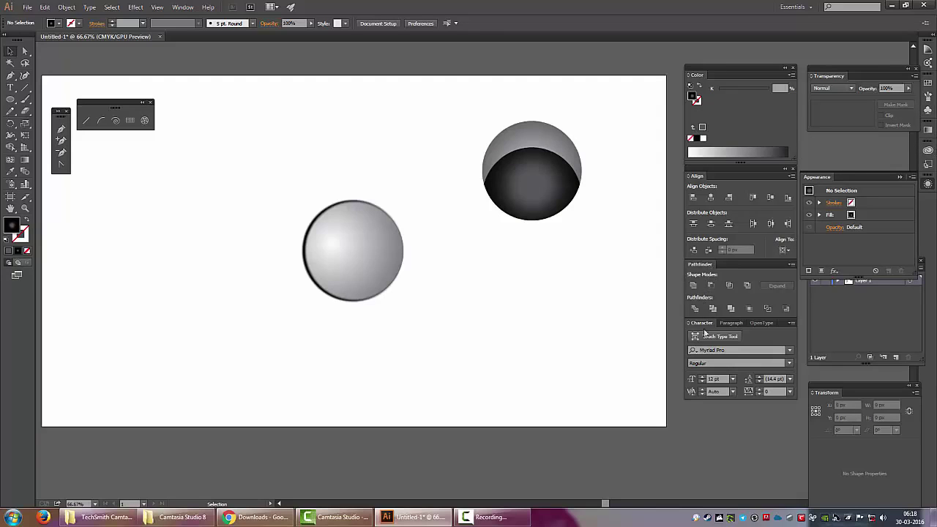
pyautogui.click(535, 179)
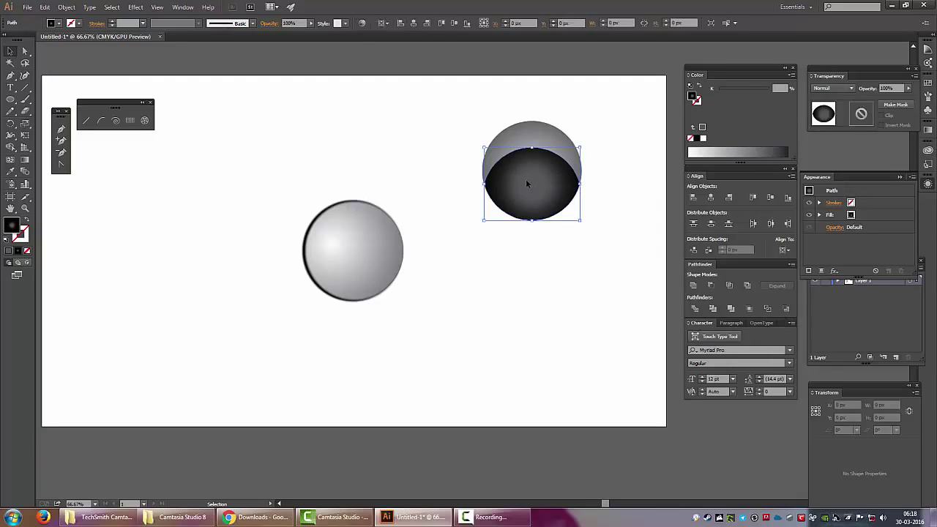
# Set the dark shape's blending mode to Color Dodge and its opacity to 78%
pyautogui.click(851, 88)
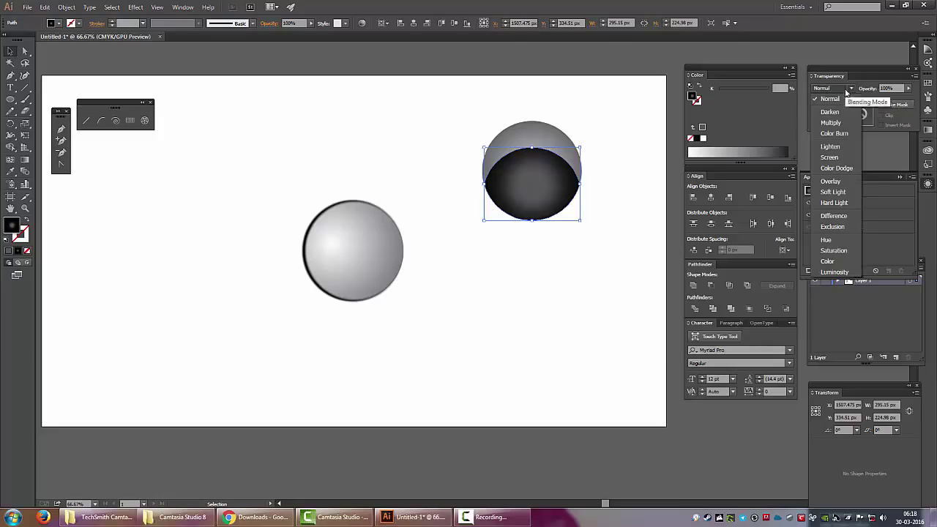
pyautogui.click(835, 134)
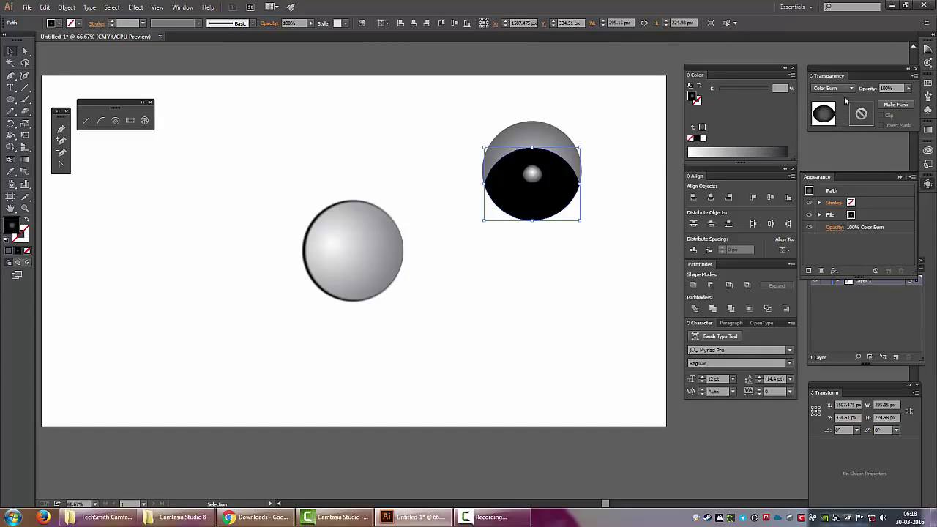
pyautogui.scroll(-1, 845, 88)
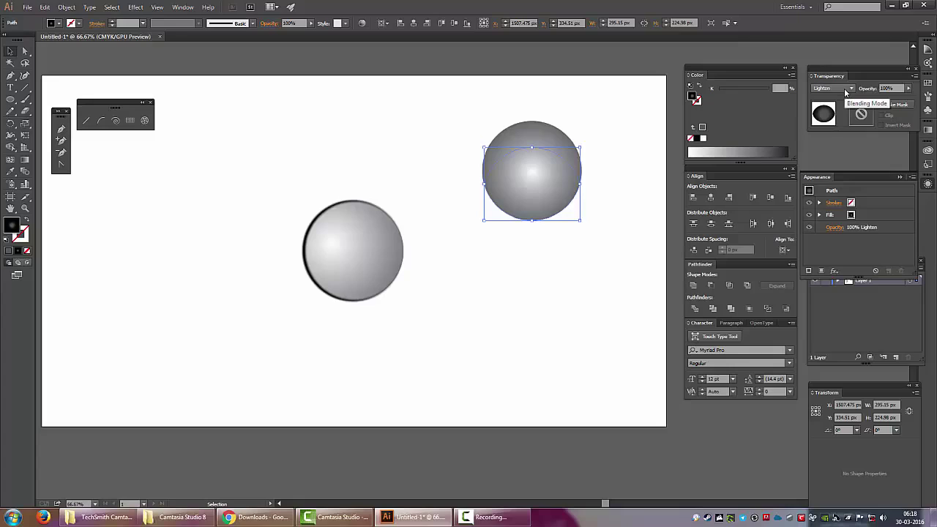
pyautogui.scroll(1, 846, 92)
pyautogui.scroll(-1, 847, 92)
pyautogui.scroll(-2, 848, 89)
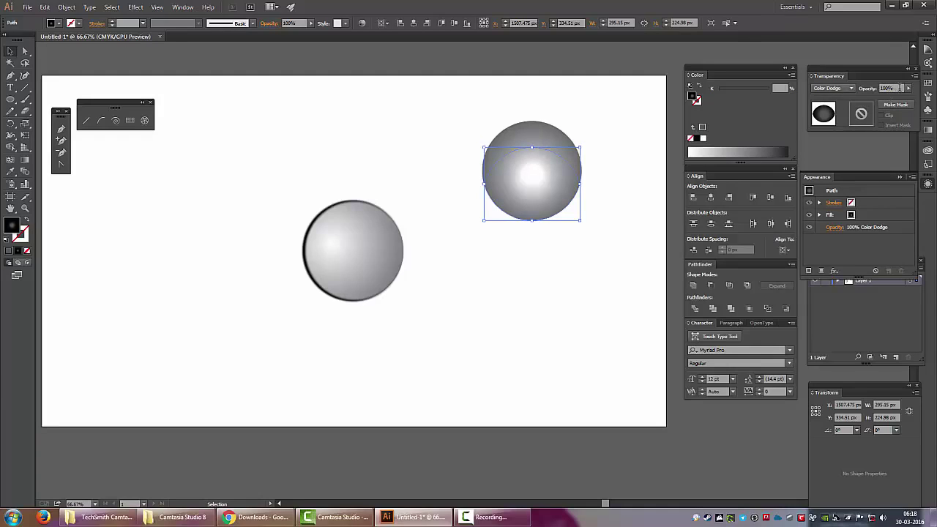
pyautogui.click(909, 88)
pyautogui.moveTo(910, 97); pyautogui.dragTo(902, 98)
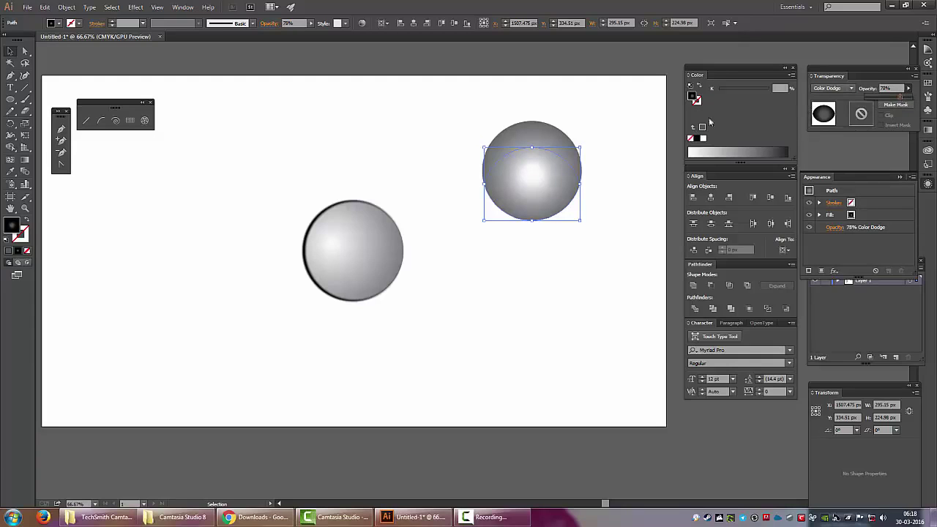
# Group the parts of the top-right sphere, undoing an accidental resize
pyautogui.moveTo(485, 98); pyautogui.dragTo(562, 213)
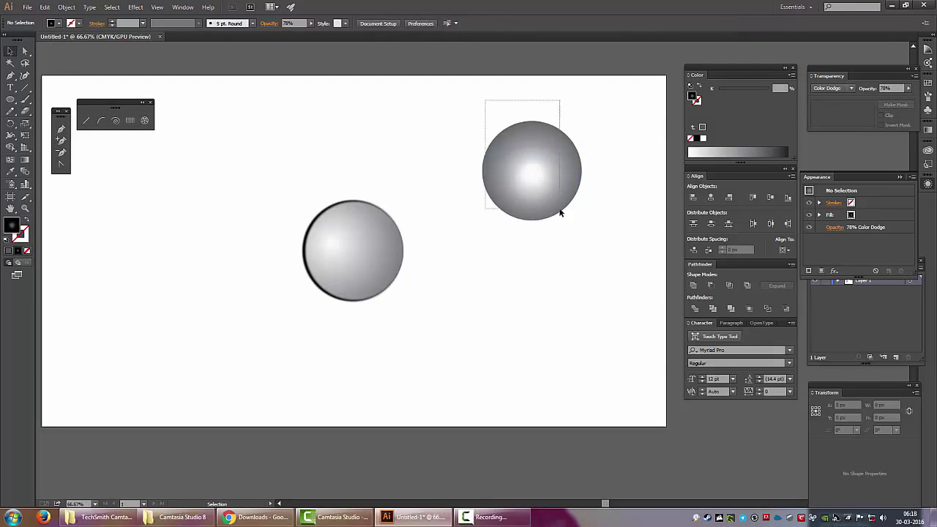
pyautogui.rightClick(550, 174)
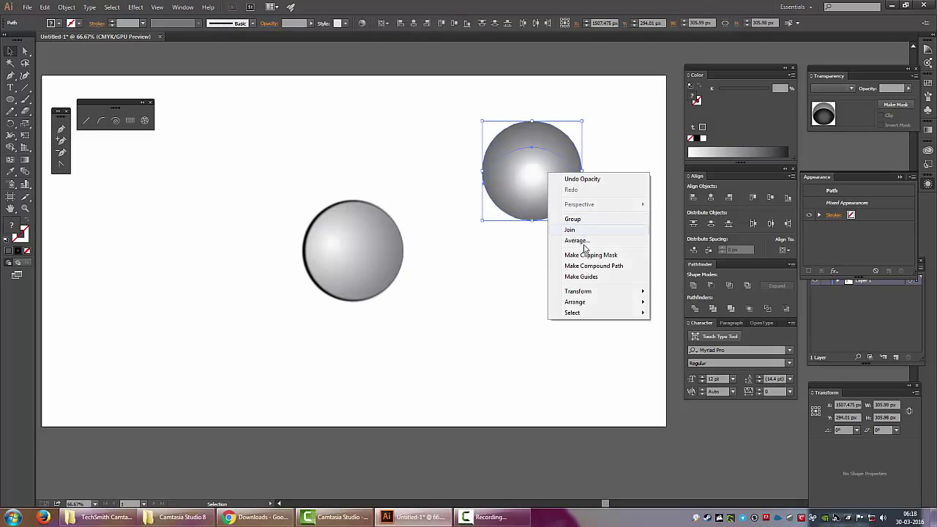
pyautogui.click(584, 219)
pyautogui.moveTo(582, 122); pyautogui.dragTo(571, 138)
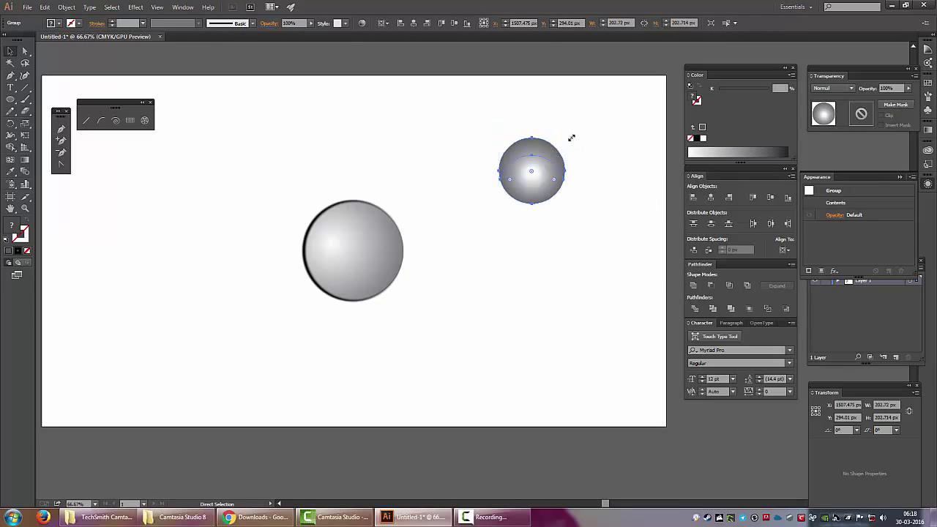
pyautogui.hotkey('ctrl', 'z')
# Move the left sphere up-left and place two overlapping gradient circle copies below it
pyautogui.moveTo(265, 164); pyautogui.dragTo(388, 290)
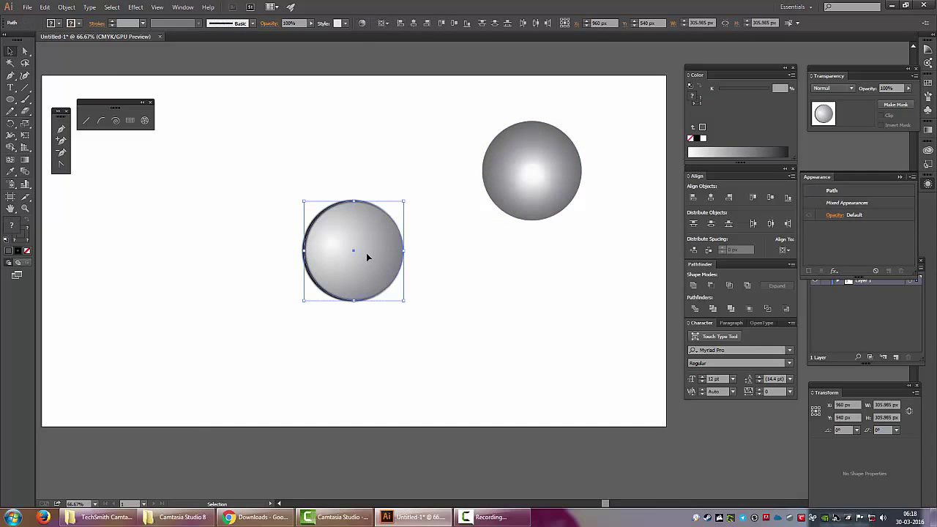
pyautogui.moveTo(367, 253); pyautogui.dragTo(308, 209)
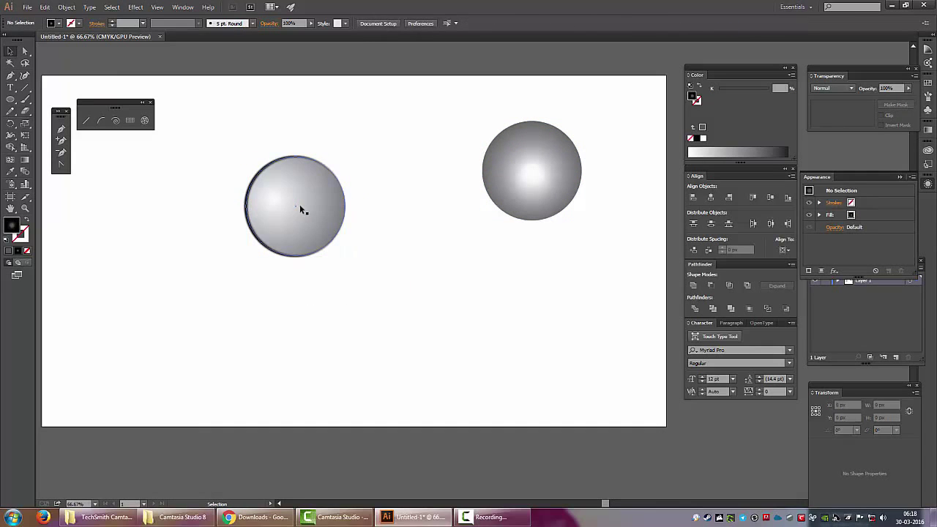
pyautogui.click(299, 204)
pyautogui.moveTo(308, 206); pyautogui.dragTo(442, 286)
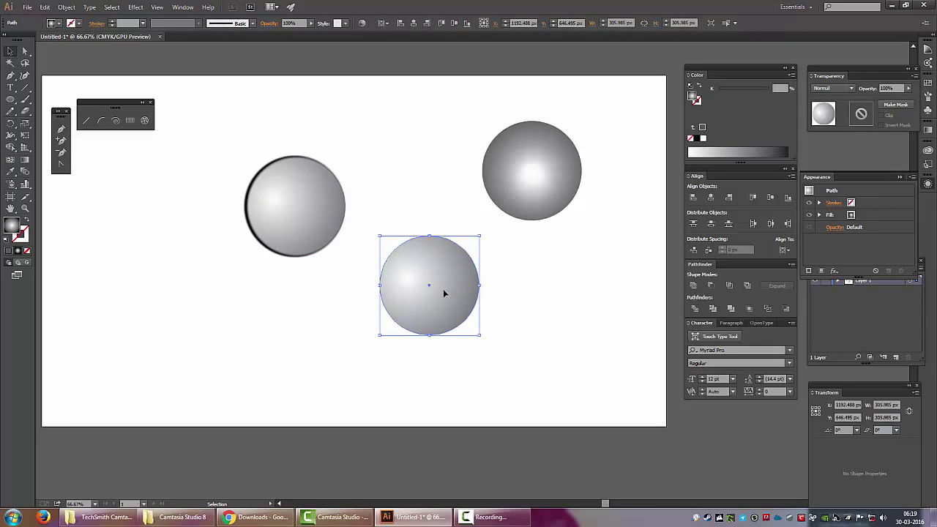
pyautogui.moveTo(443, 289)
pyautogui.mouseDown()
pyautogui.moveTo(503, 290)
pyautogui.moveTo(470, 286)
pyautogui.moveTo(466, 294)
pyautogui.mouseUp()
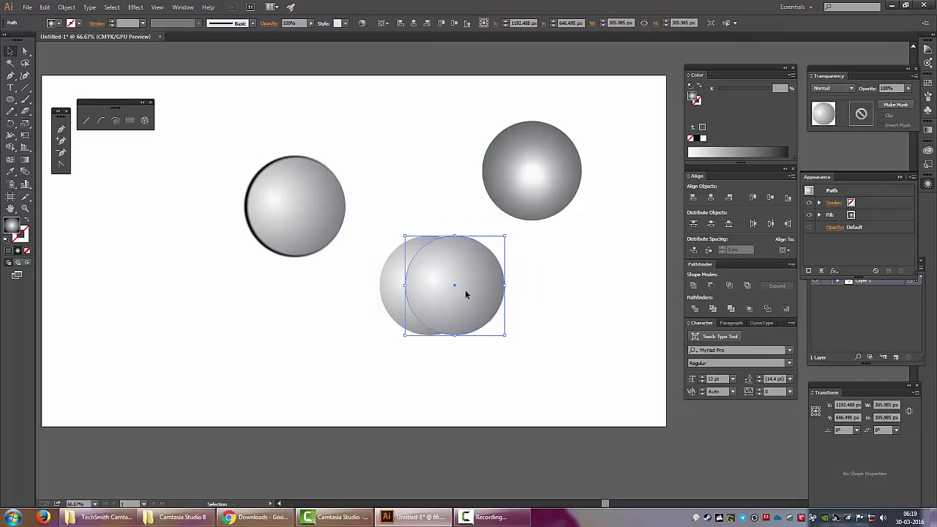
# Trim both outer crescents with Shape Builder, leaving a pointed lens shape
pyautogui.moveTo(543, 297); pyautogui.dragTo(370, 293)
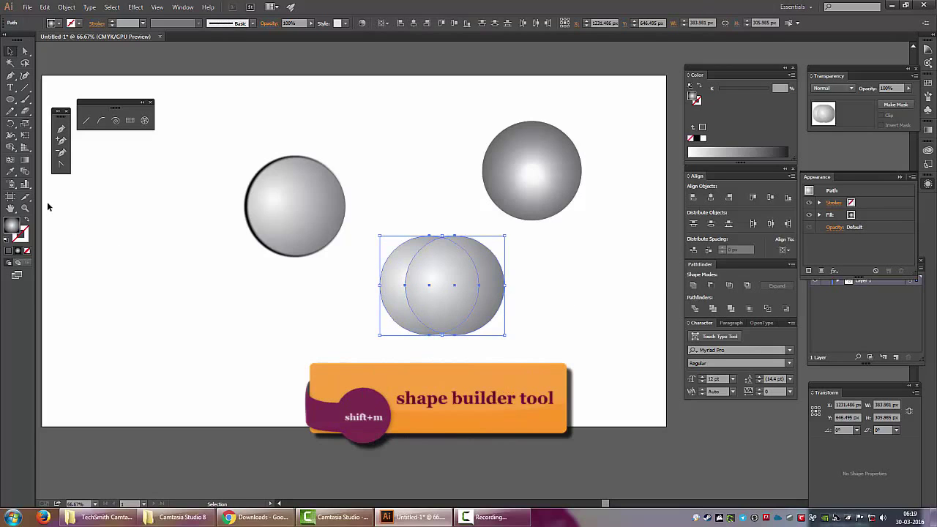
pyautogui.hotkey('shift', 'm')
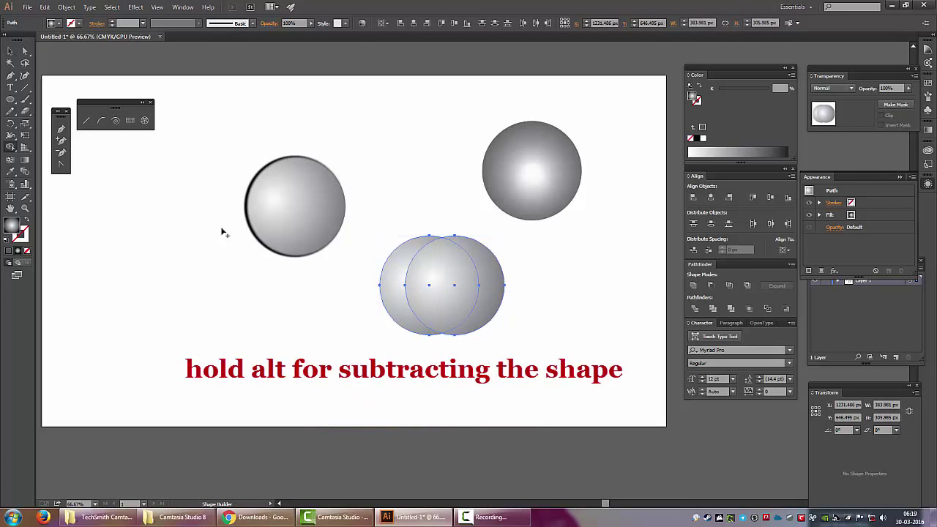
pyautogui.keyDown('alt'); pyautogui.click(495, 302); pyautogui.keyUp('alt')
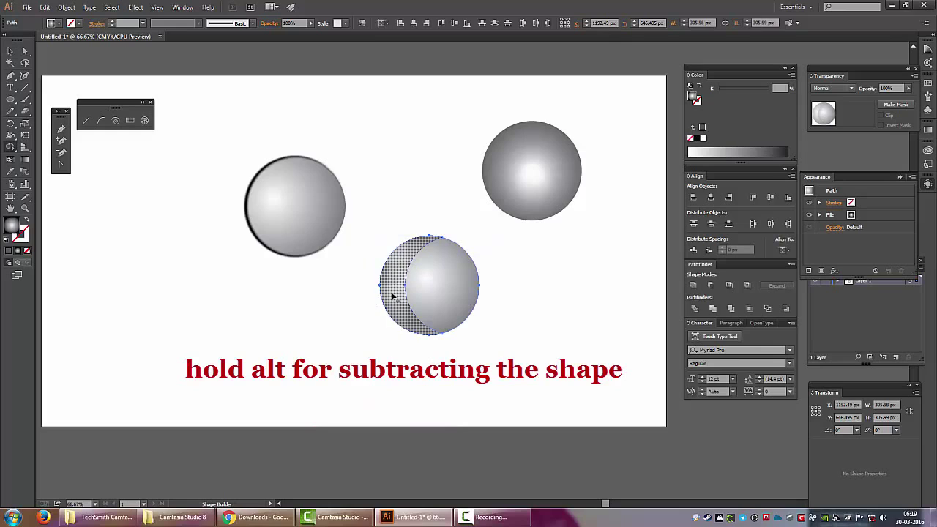
pyautogui.keyDown('alt'); pyautogui.click(388, 298); pyautogui.keyUp('alt')
pyautogui.click(10, 51)
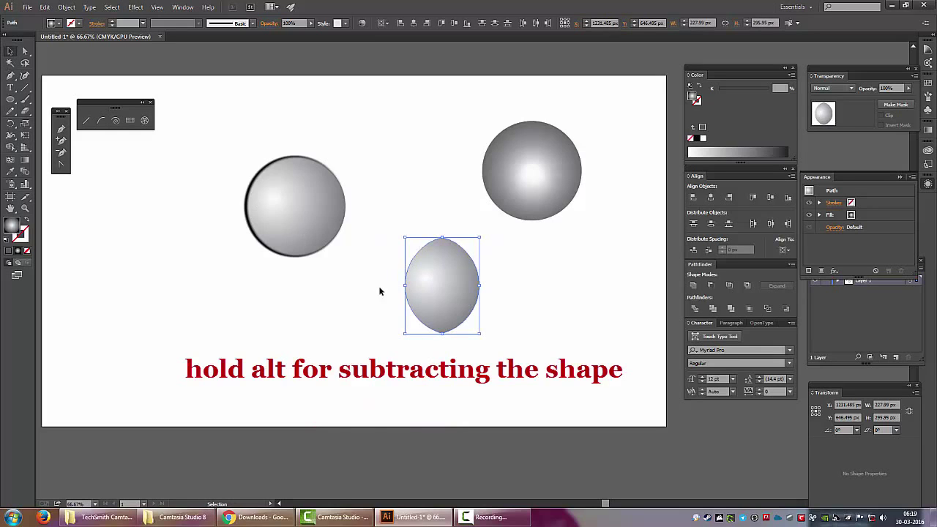
pyautogui.click(478, 288)
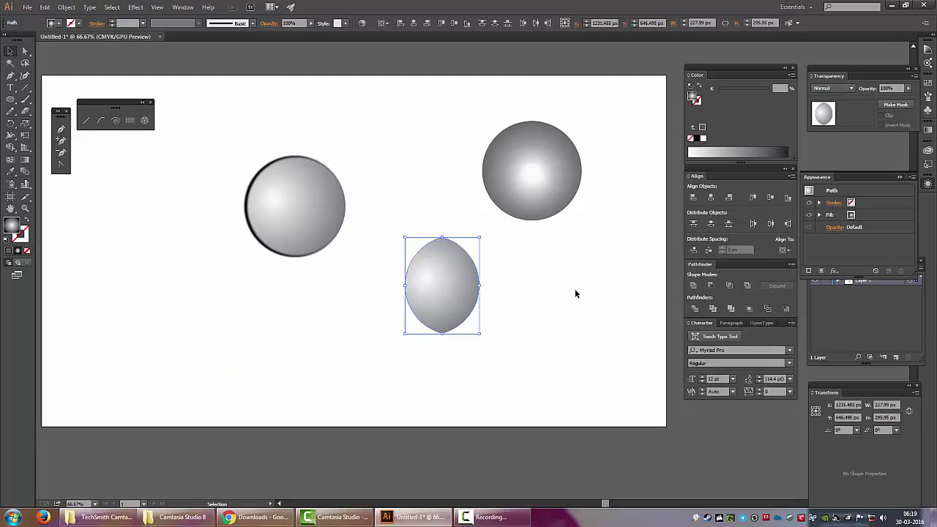
# Duplicate the lens, narrow the copy to full height, and place it inside the left sphere
pyautogui.click(547, 291)
pyautogui.moveTo(454, 297); pyautogui.dragTo(306, 214)
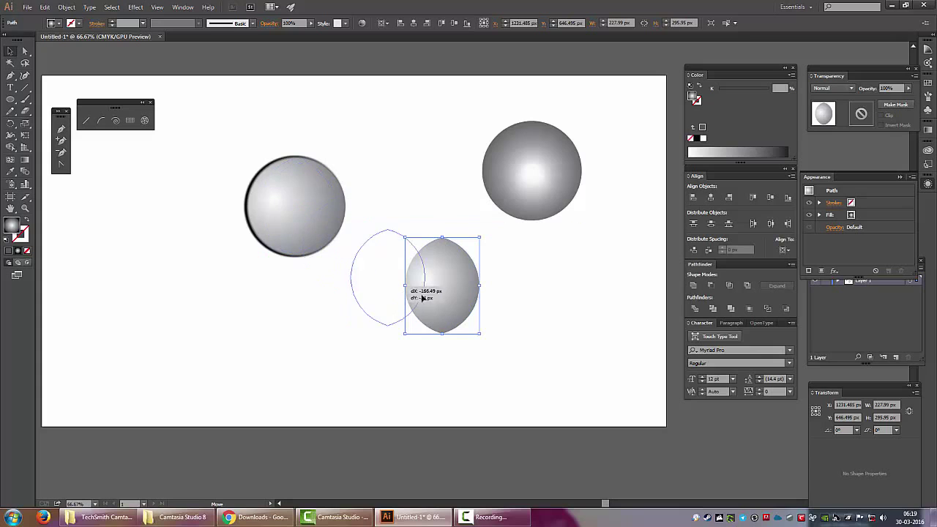
pyautogui.moveTo(306, 214)
pyautogui.mouseDown()
pyautogui.moveTo(472, 296)
pyautogui.moveTo(464, 293)
pyautogui.mouseUp()
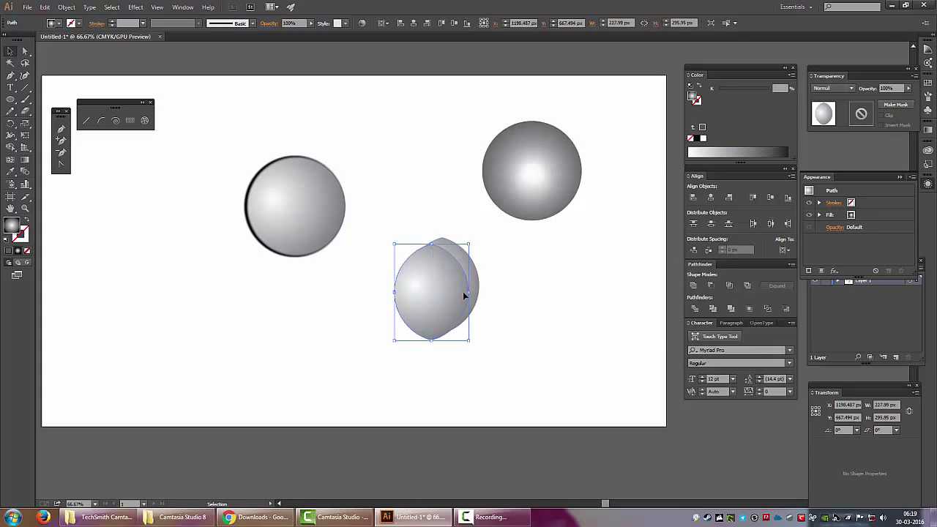
pyautogui.moveTo(463, 293); pyautogui.dragTo(437, 292)
pyautogui.click(515, 293)
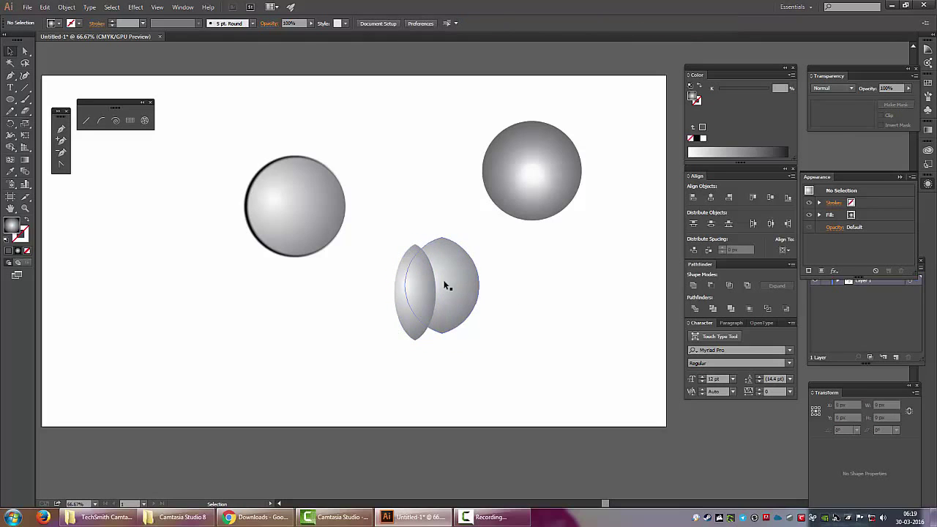
pyautogui.moveTo(445, 257); pyautogui.dragTo(523, 268)
pyautogui.moveTo(423, 294); pyautogui.dragTo(305, 208)
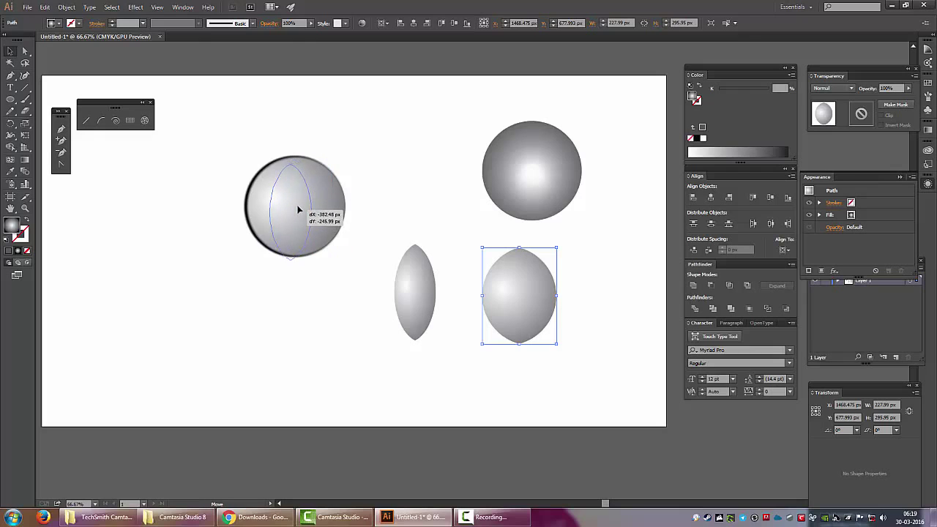
pyautogui.moveTo(303, 204); pyautogui.dragTo(304, 206)
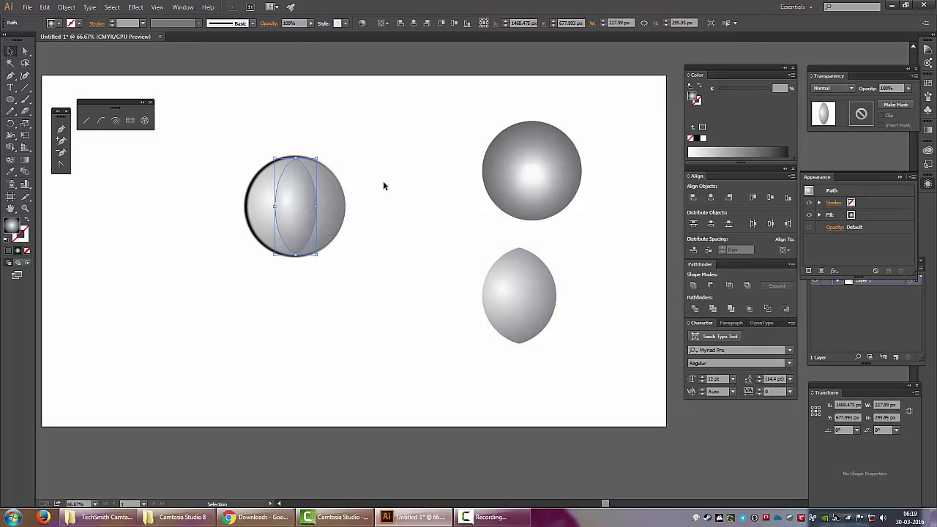
pyautogui.click(383, 174)
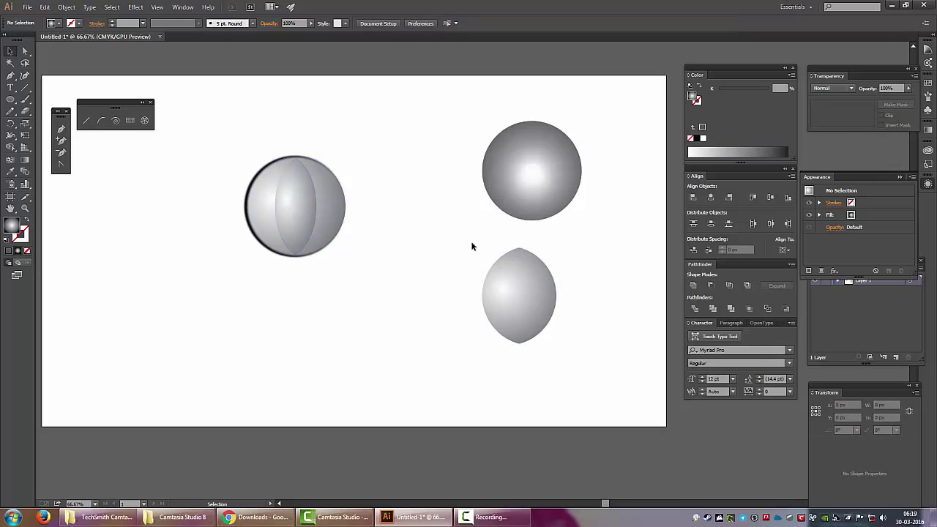
# Move the wider spare lens off the artboard
pyautogui.moveTo(473, 244); pyautogui.dragTo(576, 363)
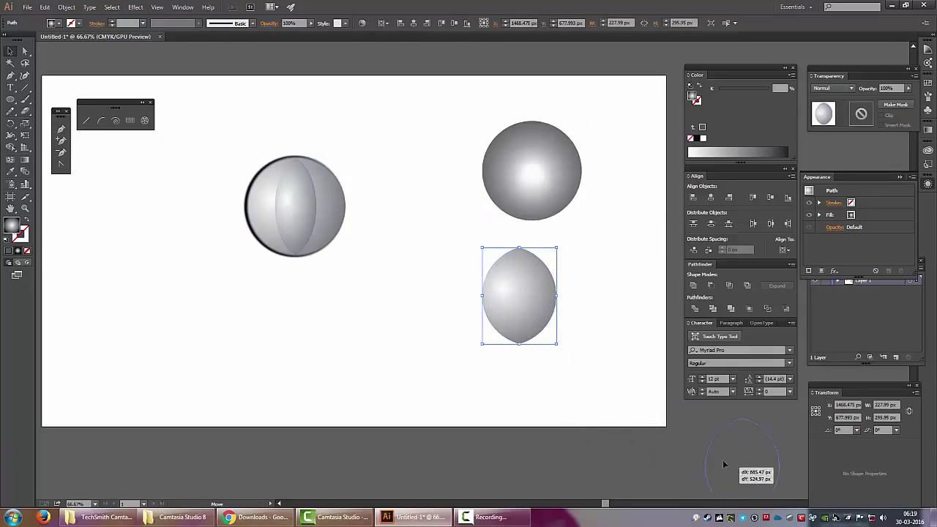
pyautogui.moveTo(500, 297); pyautogui.dragTo(715, 455)
pyautogui.moveTo(439, 287); pyautogui.dragTo(455, 322)
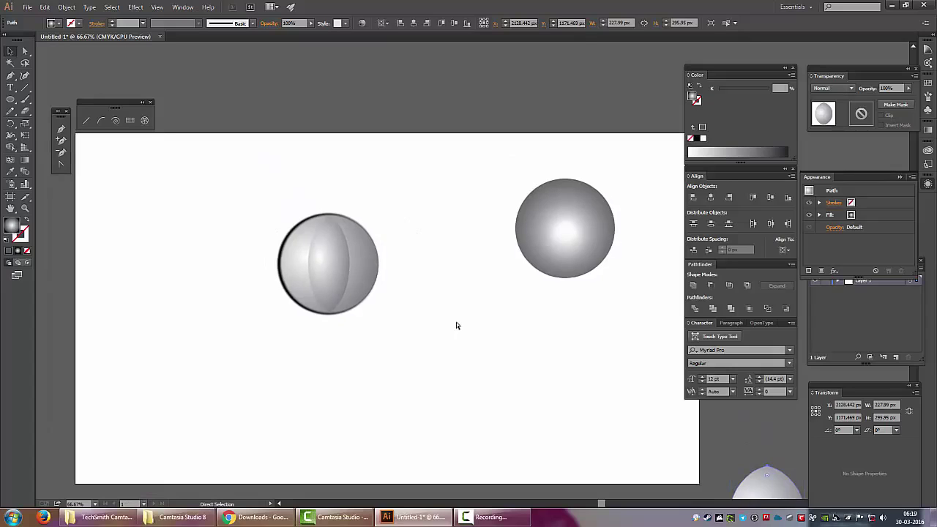
# Draw a vertical pen path from the top to the bottom of the left sphere
pyautogui.hotkey('ctrl', '+')
pyautogui.hotkey('ctrl', '+')
pyautogui.moveTo(386, 305); pyautogui.dragTo(525, 286)
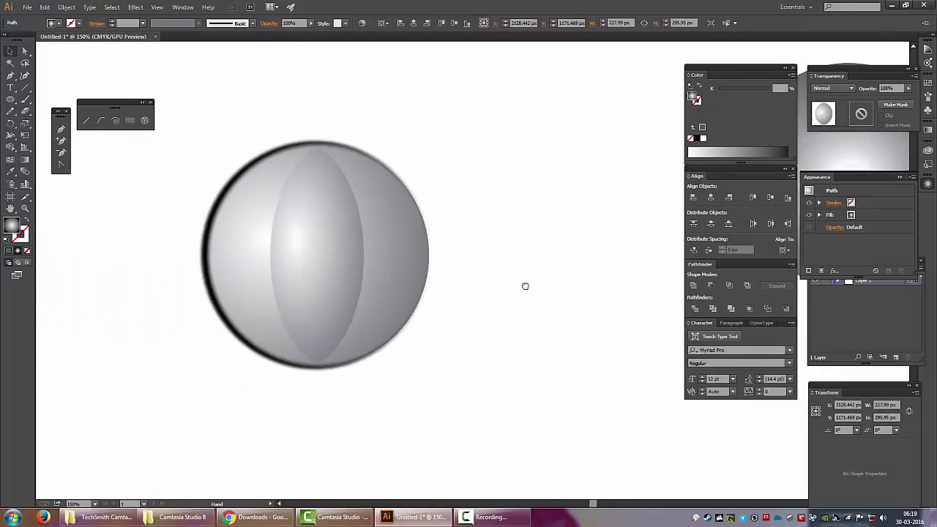
pyautogui.click(338, 252)
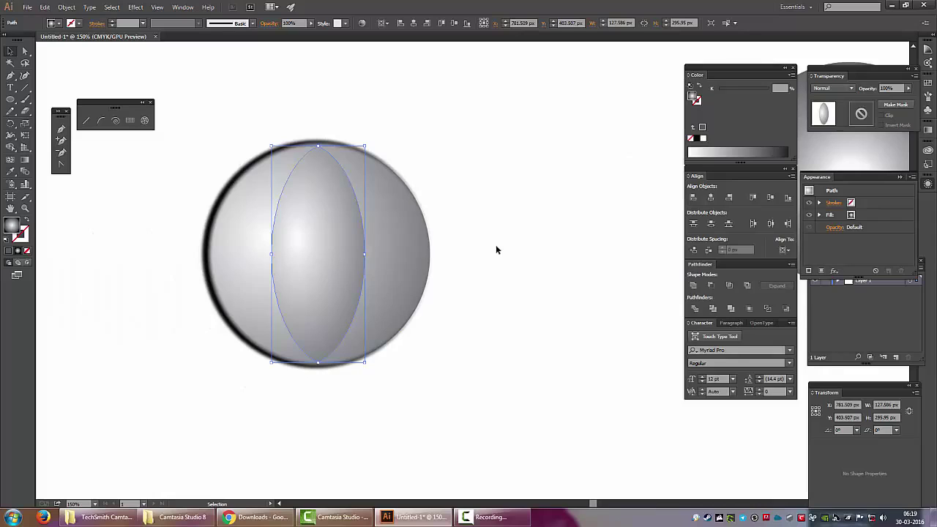
pyautogui.click(123, 257)
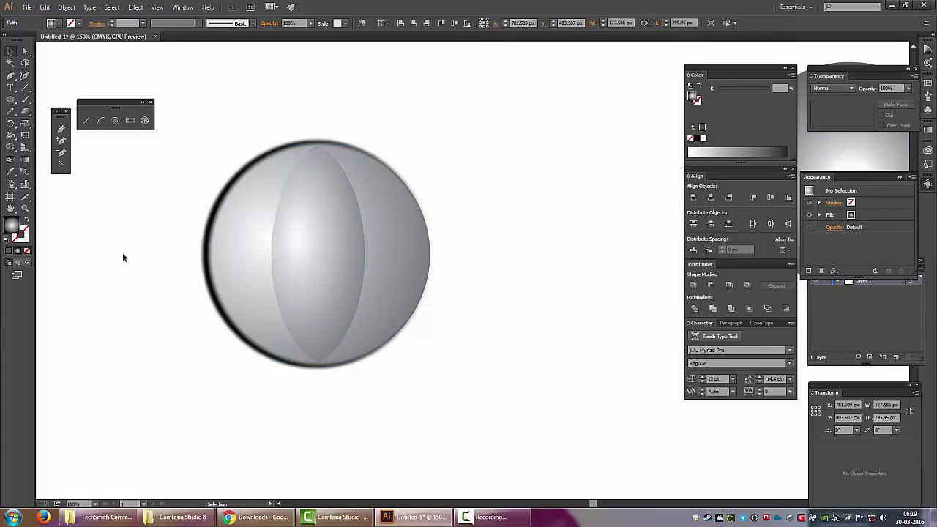
pyautogui.click(61, 129)
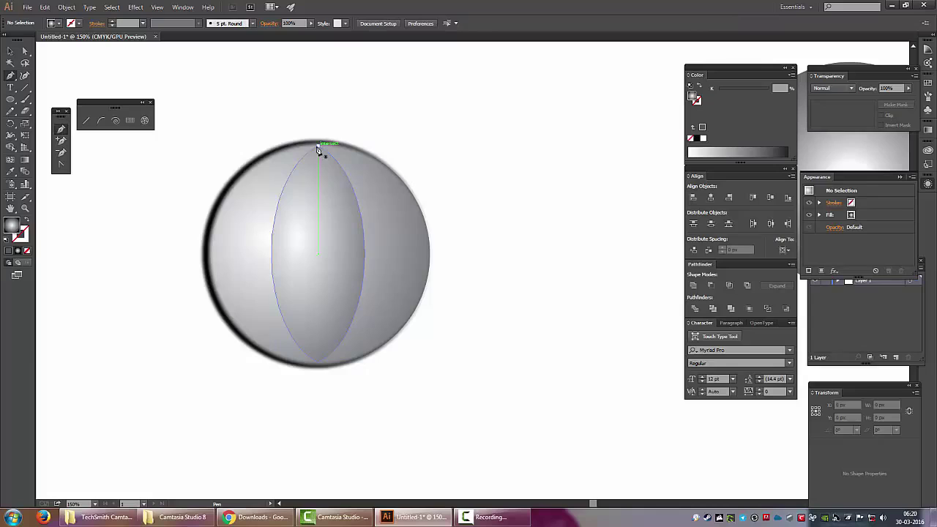
pyautogui.moveTo(320, 150); pyautogui.dragTo(317, 120)
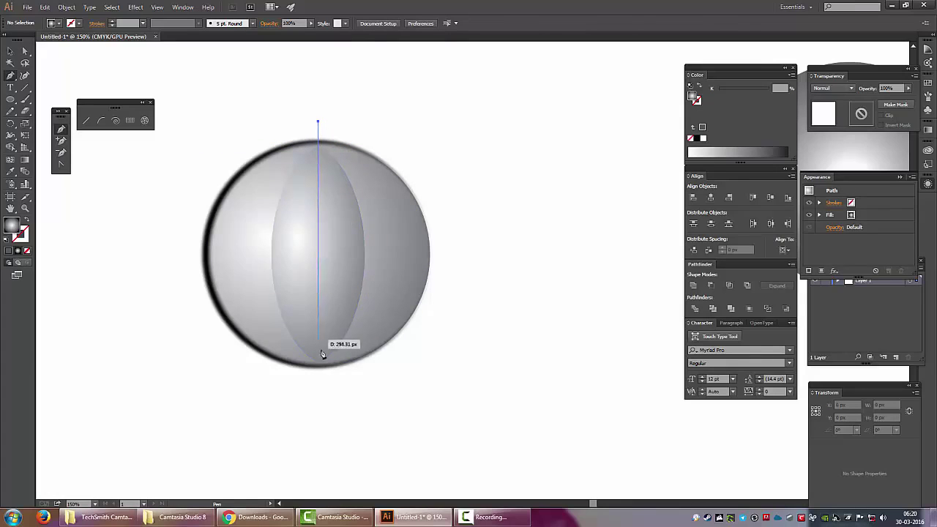
pyautogui.moveTo(317, 366); pyautogui.dragTo(321, 385)
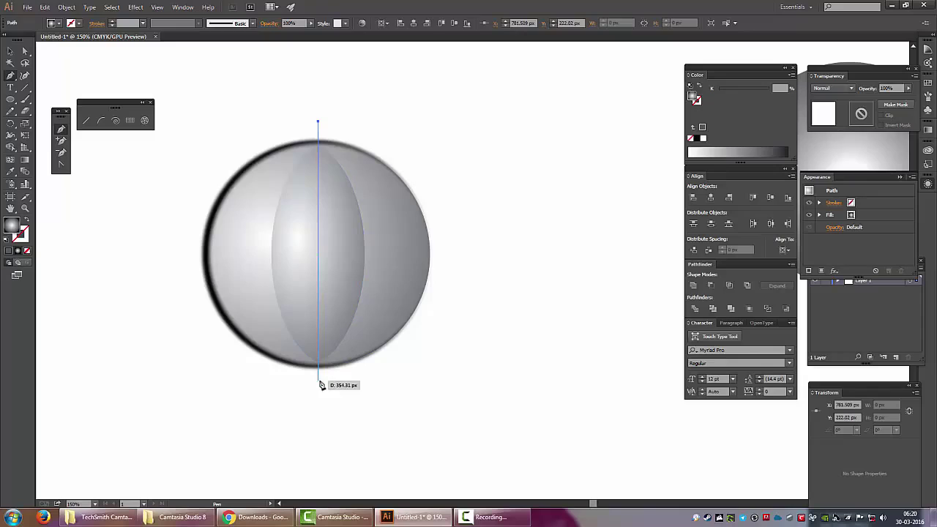
pyautogui.moveTo(320, 385); pyautogui.dragTo(319, 379)
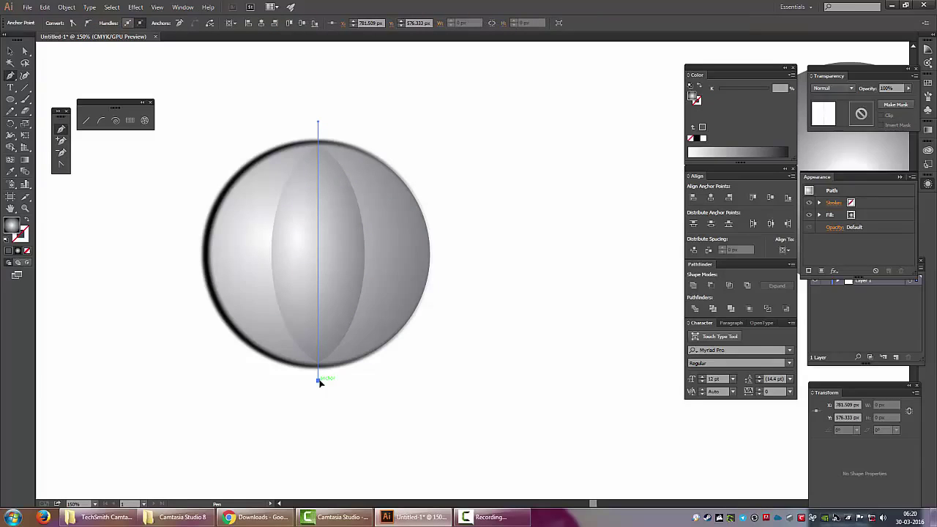
pyautogui.press('v')
# Give the vertical centre line a white stroke and no fill
pyautogui.click(491, 306)
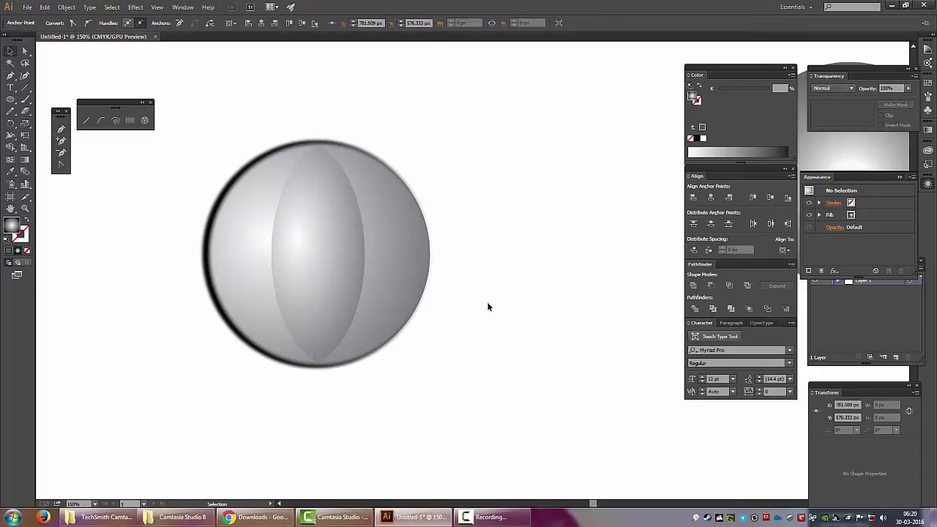
pyautogui.click(318, 234)
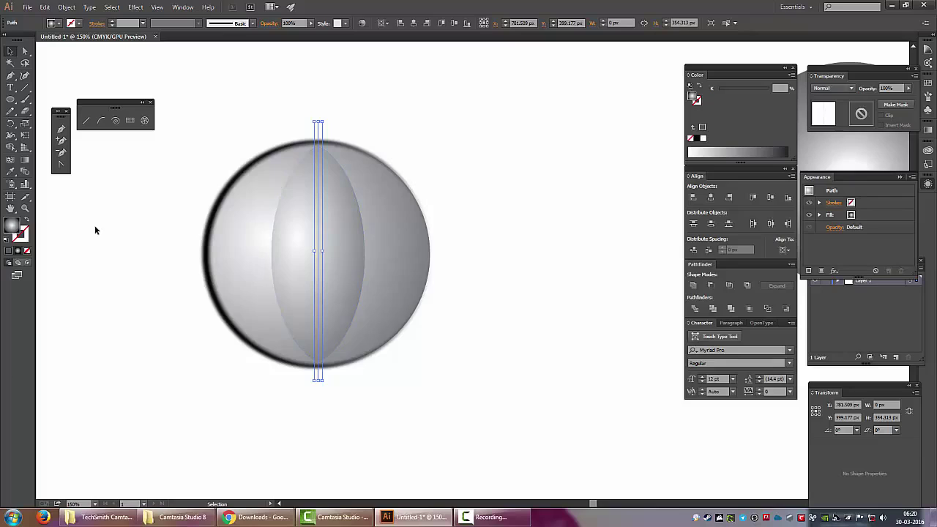
pyautogui.click(24, 221)
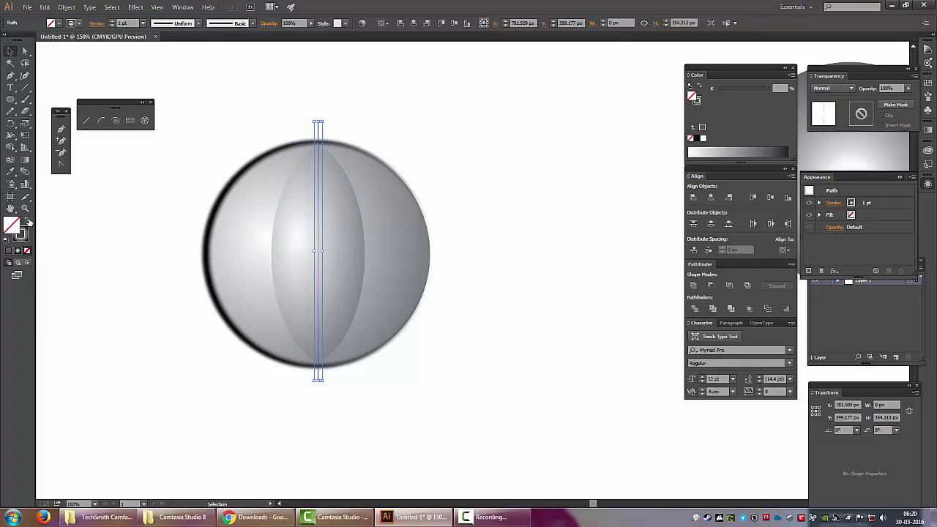
pyautogui.click(77, 22)
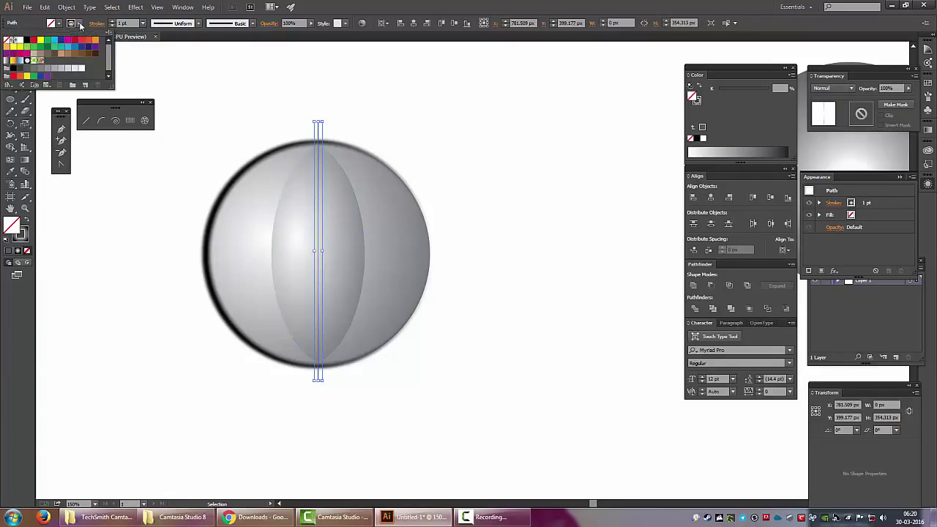
pyautogui.click(19, 41)
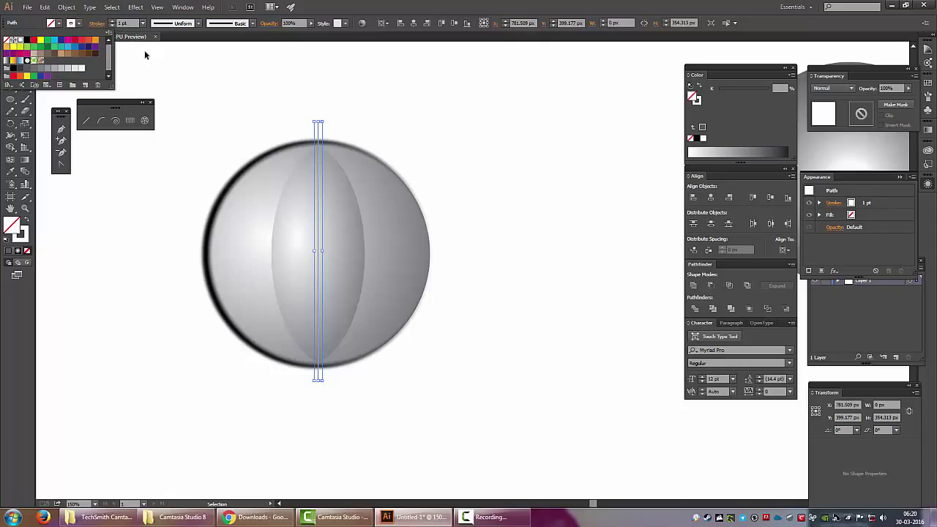
# Set the centre line's stroke weight to 5 pt with a lens-shaped width profile
pyautogui.click(142, 25)
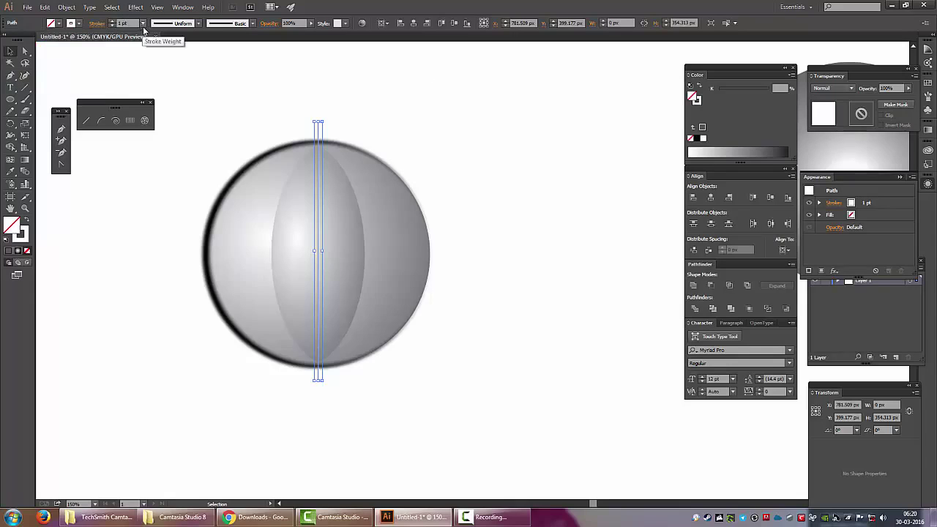
pyautogui.click(144, 25)
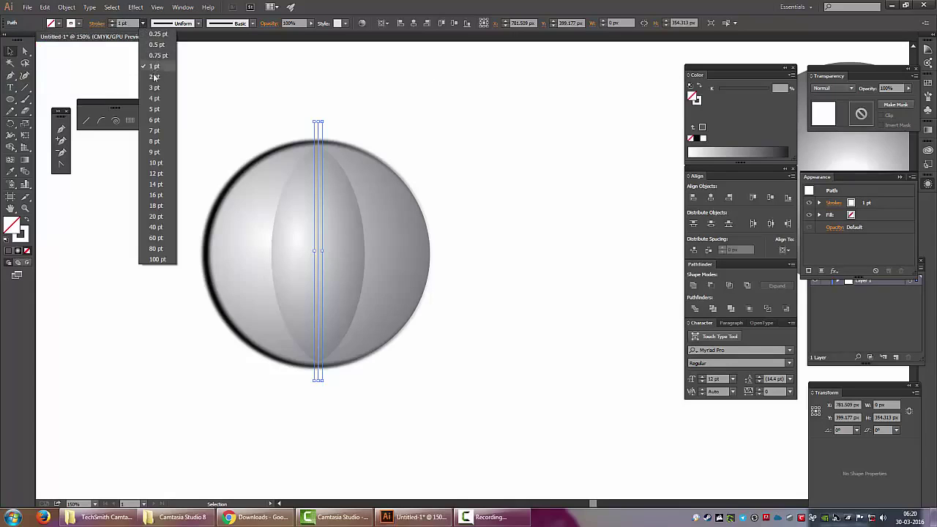
pyautogui.click(158, 111)
pyautogui.click(396, 104)
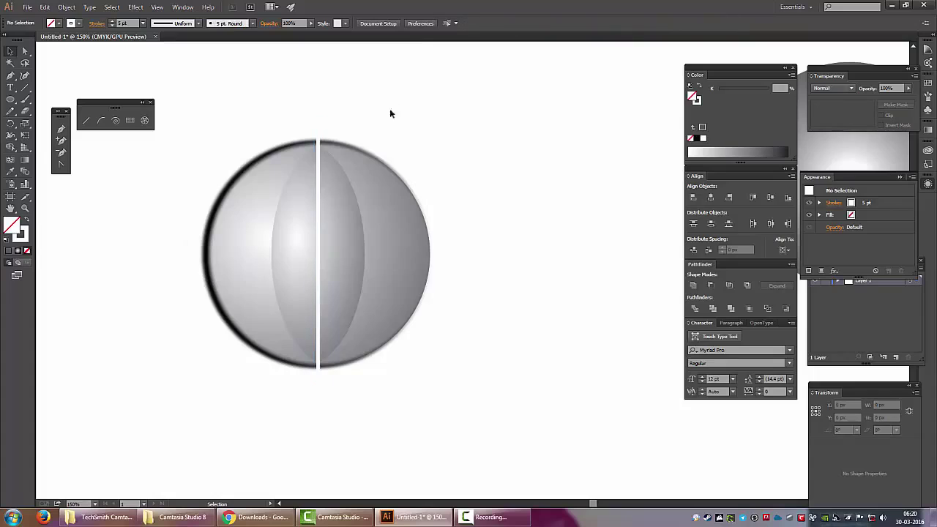
pyautogui.click(321, 159)
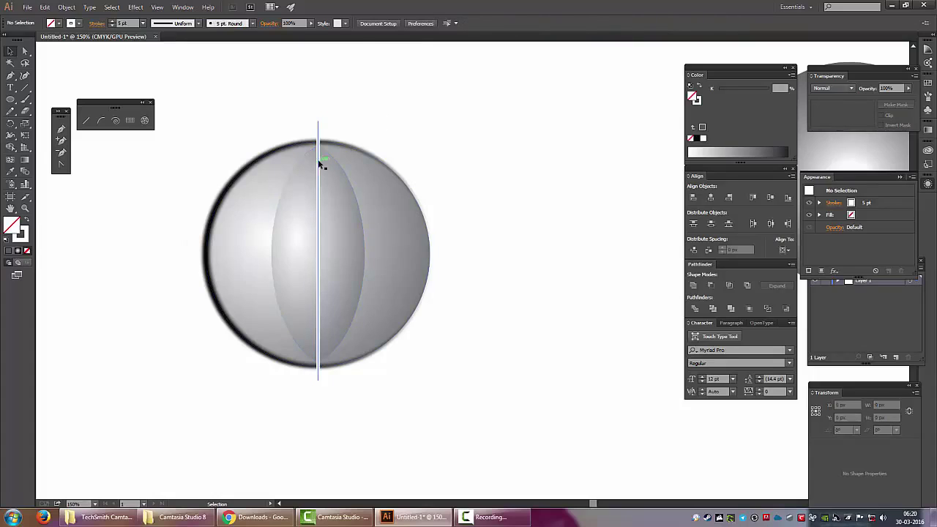
pyautogui.click(170, 25)
pyautogui.click(179, 58)
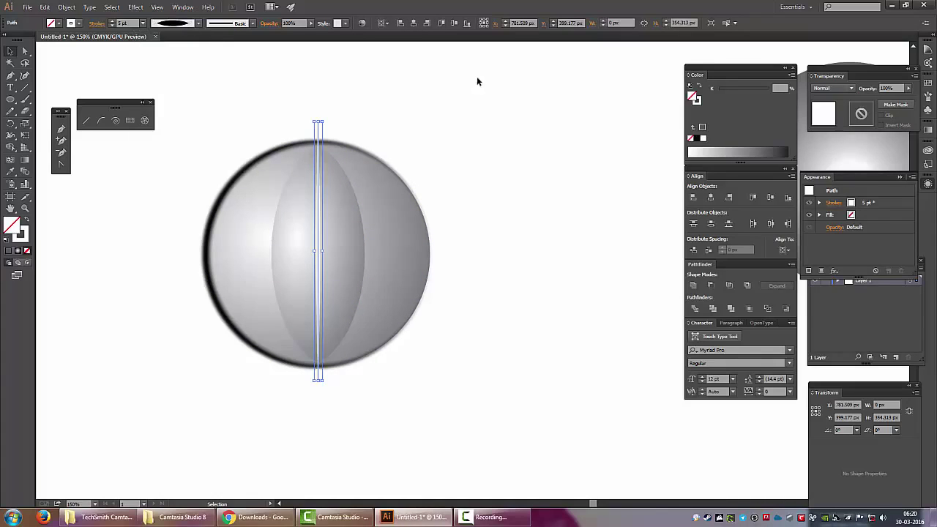
pyautogui.click(477, 76)
# Trim the line's top and bottom anchors to the sphere's edges
pyautogui.click(318, 215)
pyautogui.moveTo(318, 122); pyautogui.dragTo(319, 147)
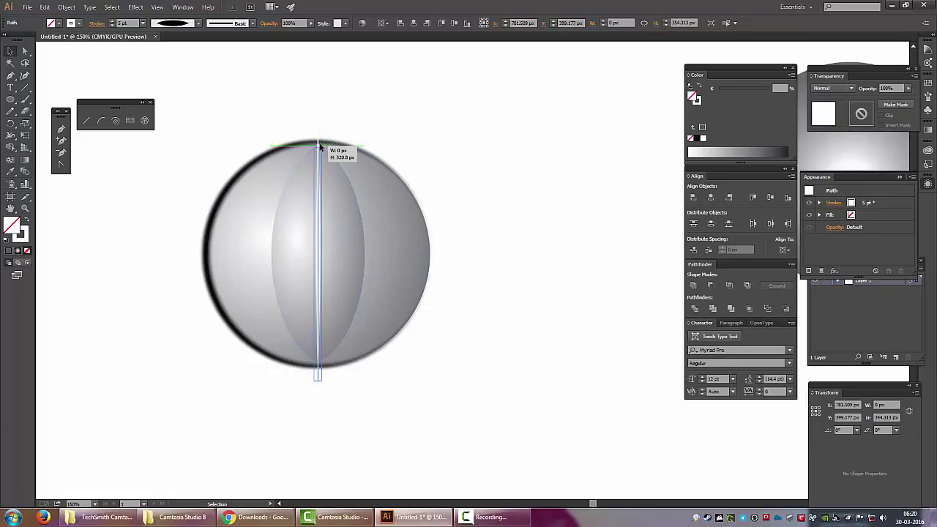
pyautogui.click(477, 125)
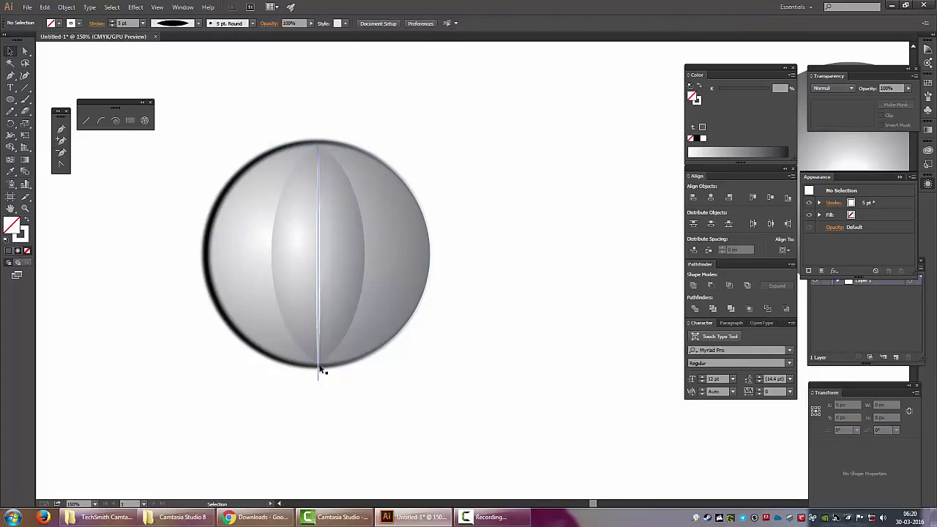
pyautogui.click(319, 372)
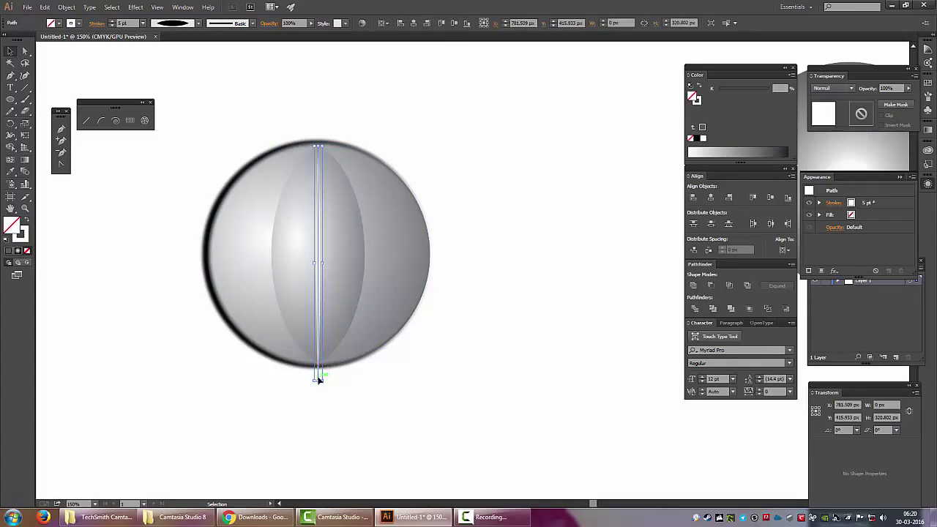
pyautogui.moveTo(319, 379); pyautogui.dragTo(319, 364)
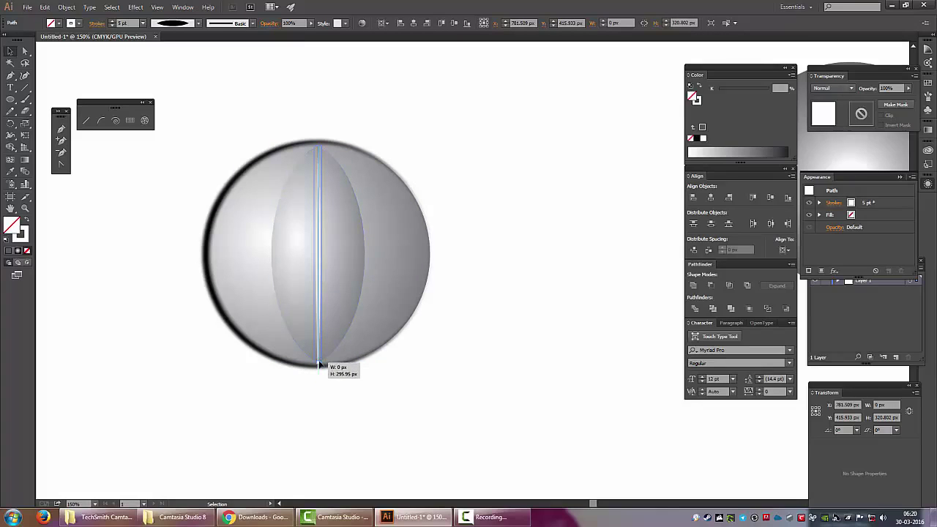
pyautogui.click(648, 259)
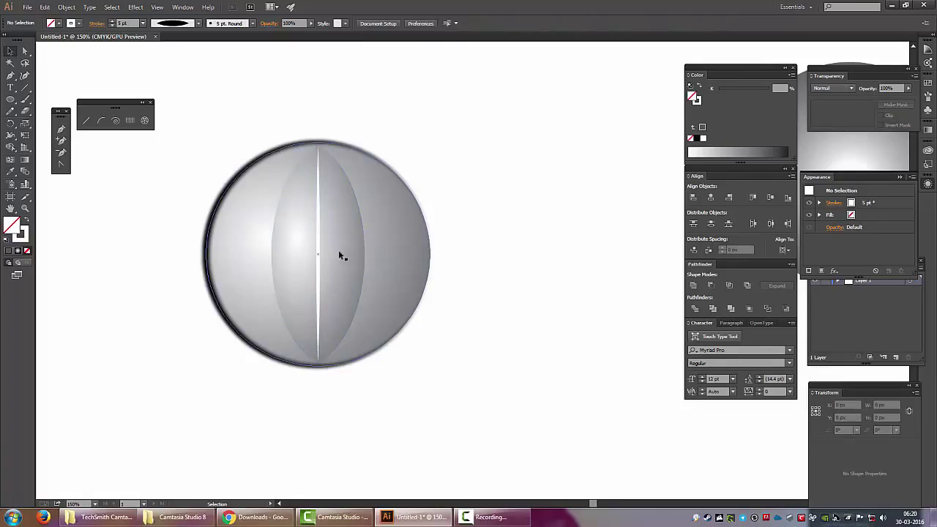
# Try splitting the lens along the centre line with the Shape Builder tool
pyautogui.click(318, 250)
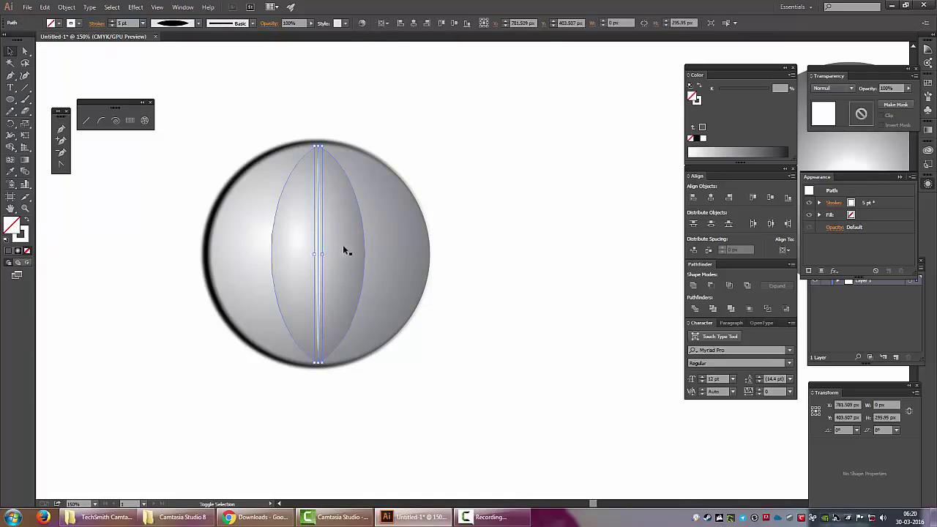
pyautogui.keyDown('shift'); pyautogui.click(343, 249); pyautogui.keyUp('shift')
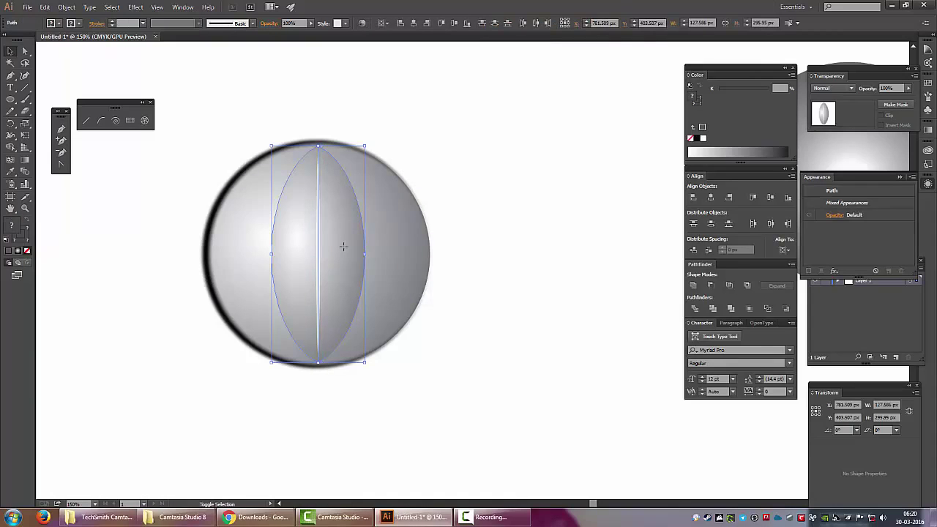
pyautogui.click(10, 148)
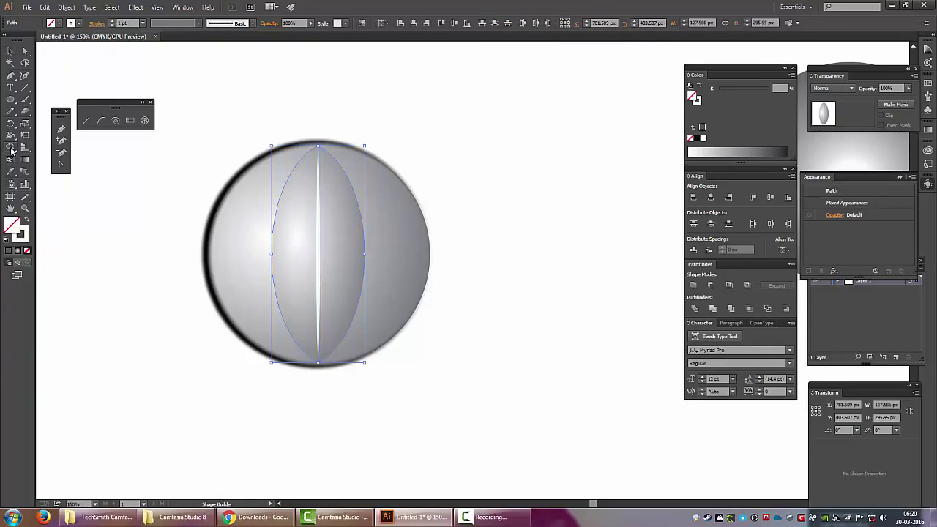
pyautogui.click(287, 240)
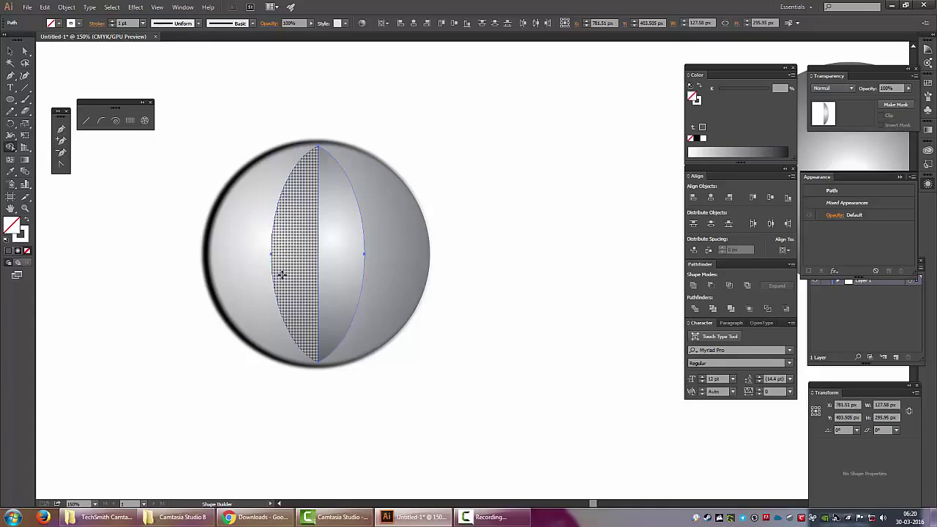
pyautogui.click(339, 251)
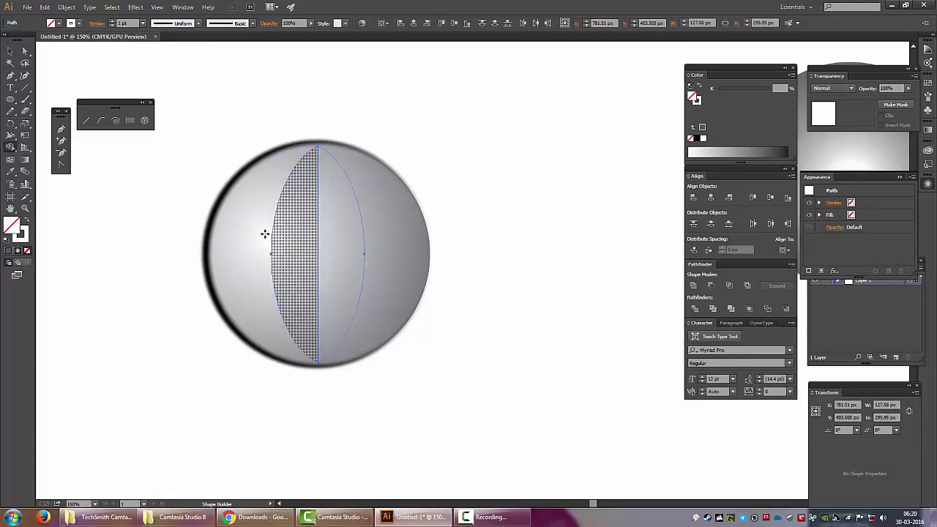
pyautogui.click(349, 240)
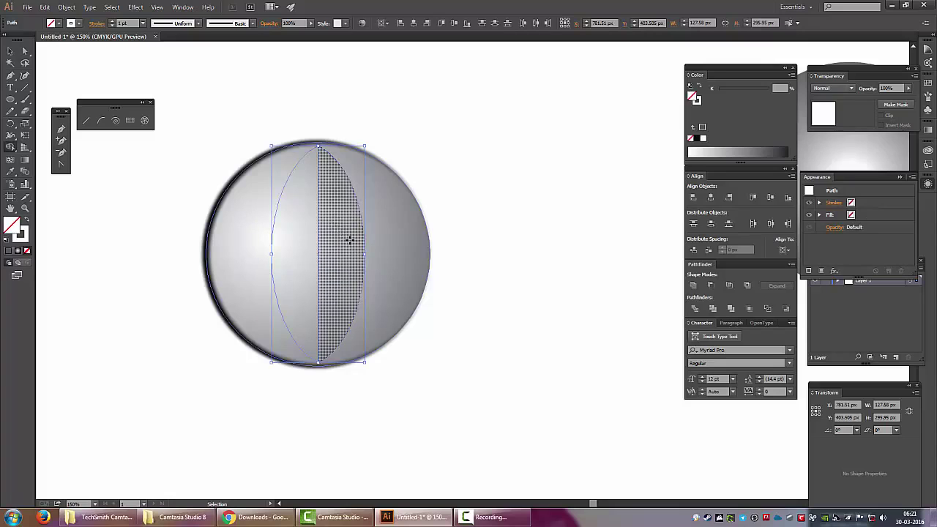
pyautogui.click(350, 239)
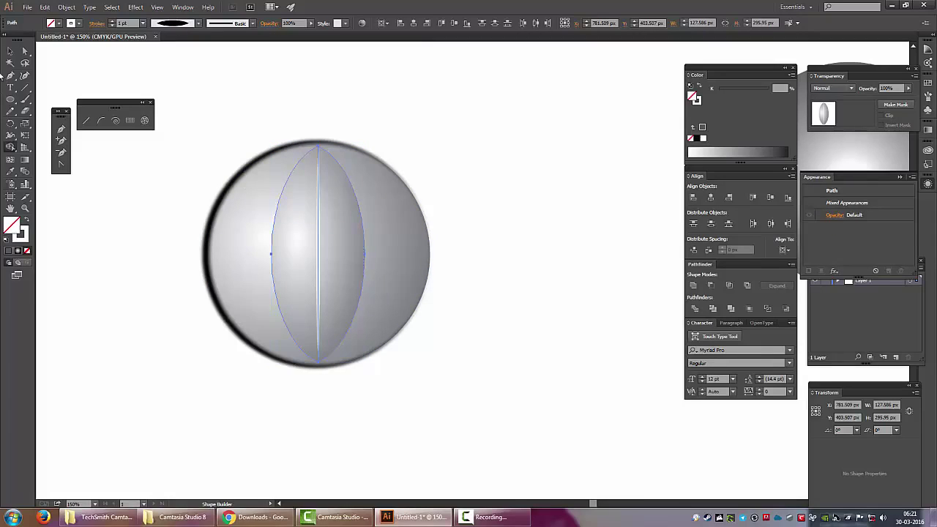
pyautogui.click(16, 52)
pyautogui.click(535, 128)
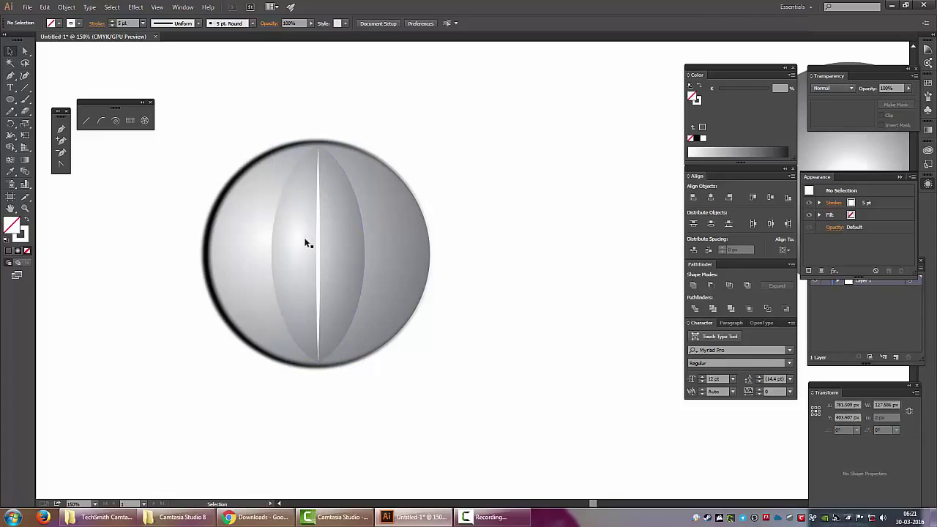
# Duplicate the white centre line off to the right of the sphere
pyautogui.click(301, 229)
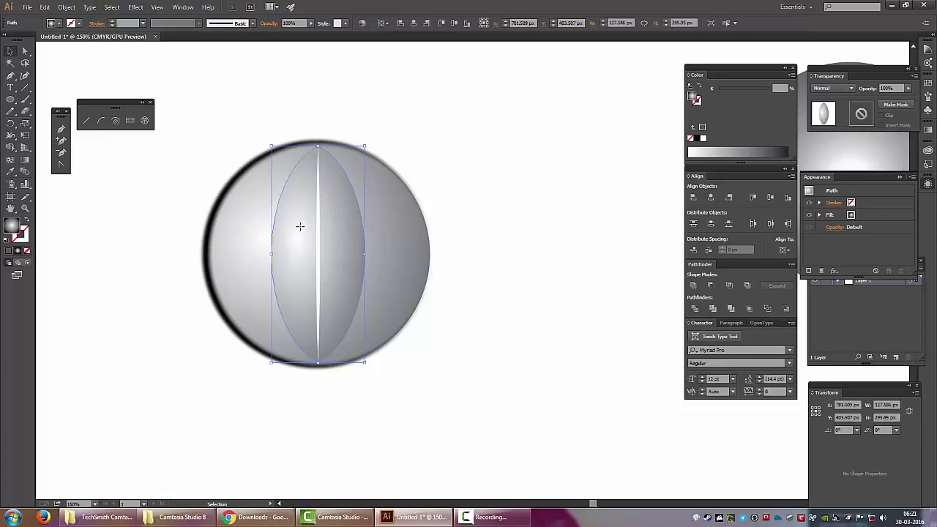
pyautogui.click(319, 180)
pyautogui.moveTo(320, 182); pyautogui.dragTo(600, 189)
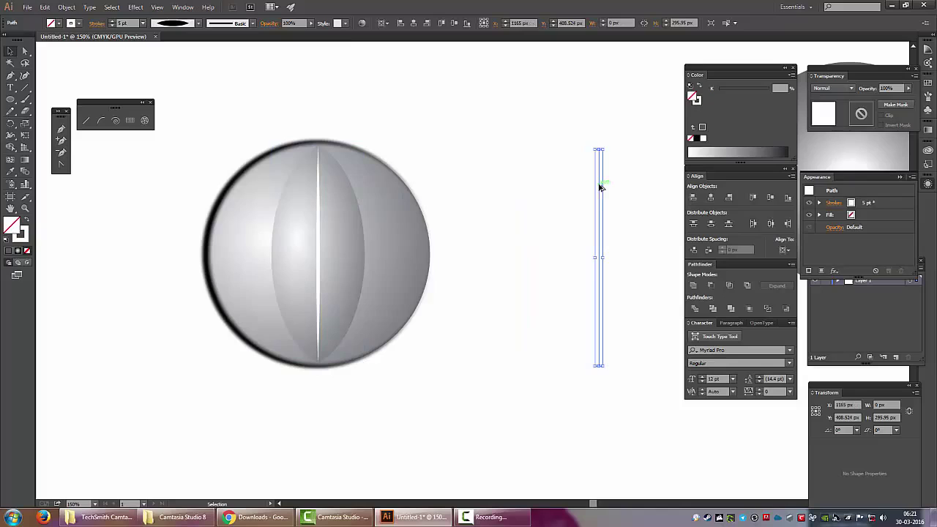
pyautogui.click(546, 203)
pyautogui.click(600, 219)
pyautogui.moveTo(601, 218); pyautogui.dragTo(600, 100)
pyautogui.click(610, 196)
pyautogui.moveTo(558, 172)
pyautogui.mouseDown()
pyautogui.moveTo(625, 240)
pyautogui.moveTo(608, 82)
pyautogui.moveTo(318, 212)
pyautogui.mouseUp()
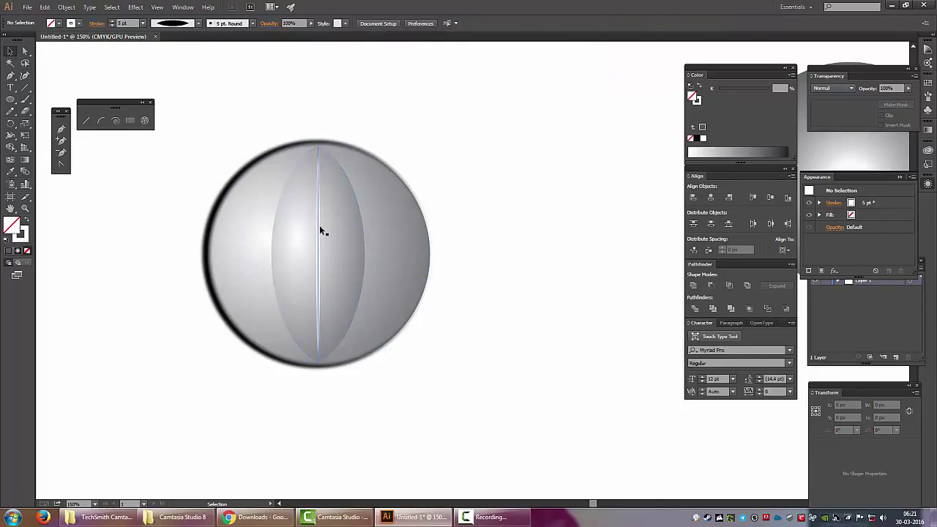
# Divide the lens along the centre line with Pathfinder Divide
pyautogui.click(320, 229)
pyautogui.keyDown('shift'); pyautogui.click(345, 230); pyautogui.keyUp('shift')
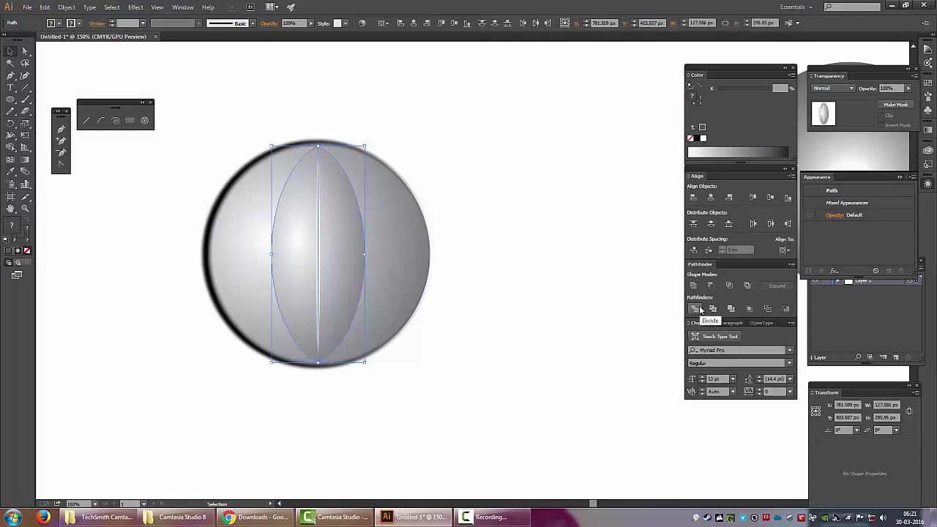
pyautogui.click(700, 309)
# Ungroup the divided lens pieces and select the left half alone
pyautogui.click(605, 246)
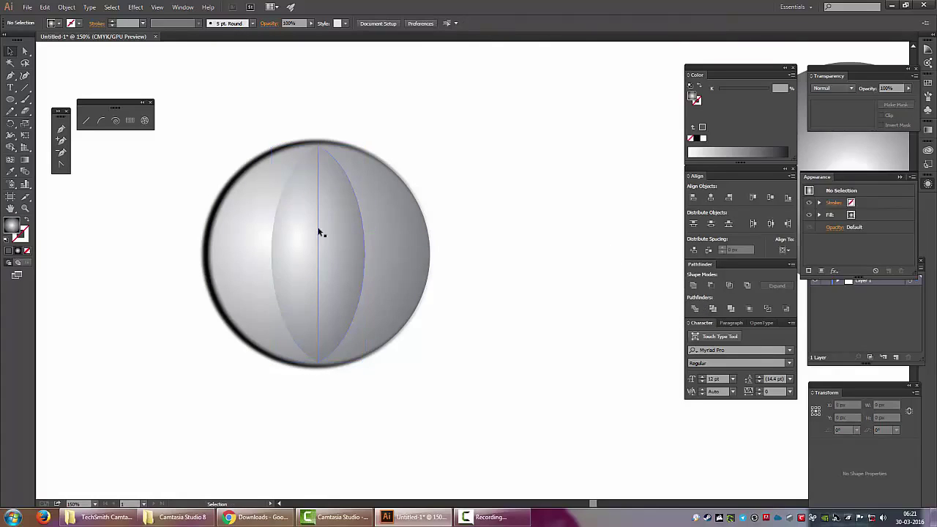
pyautogui.rightClick(315, 228)
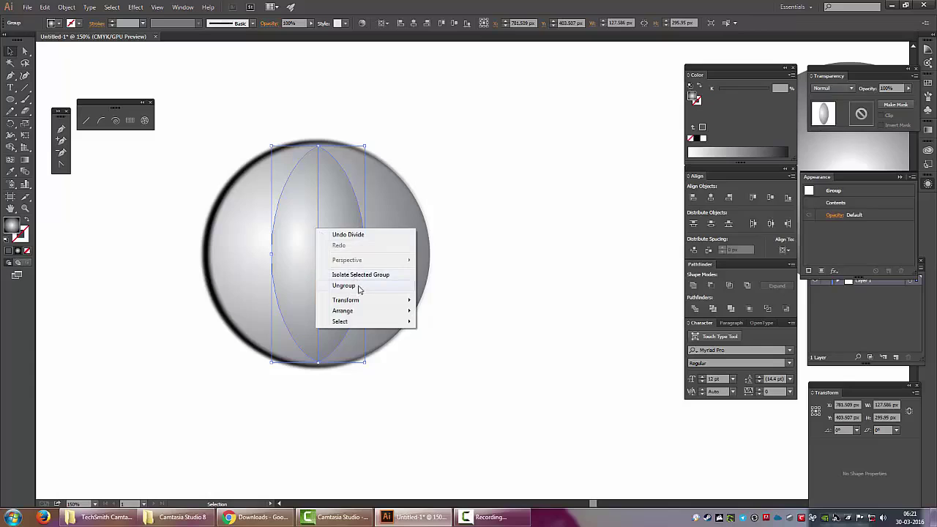
pyautogui.click(359, 287)
pyautogui.click(534, 274)
pyautogui.click(309, 260)
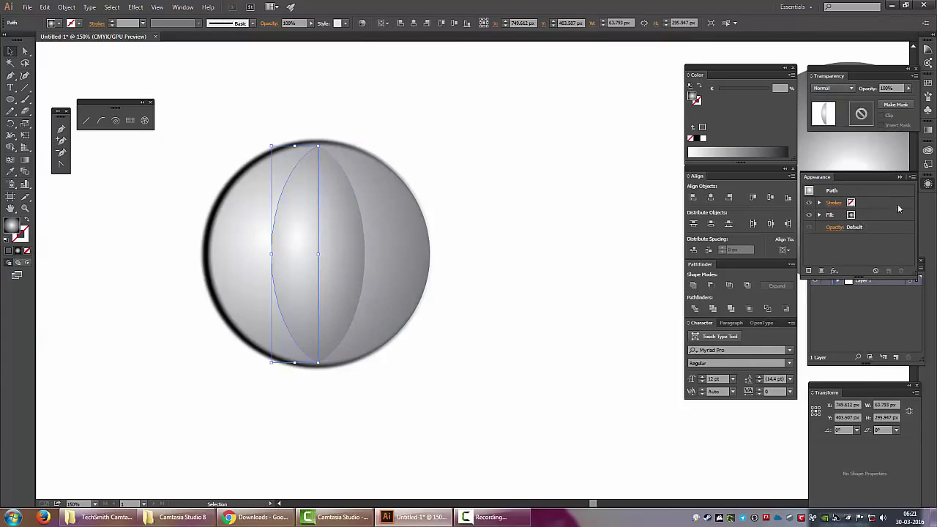
# Give the left lens half a linear grey gradient, replacing the black end stop
pyautogui.click(928, 130)
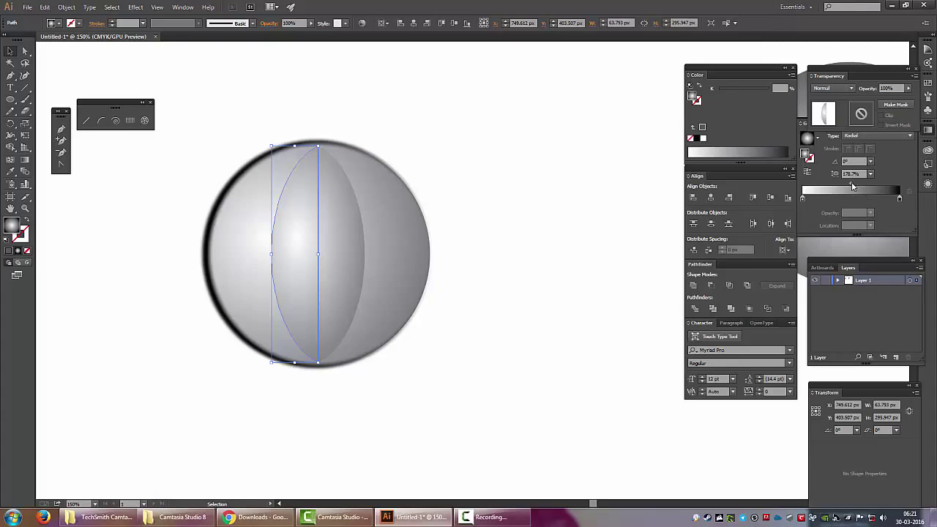
pyautogui.moveTo(851, 198); pyautogui.dragTo(872, 201)
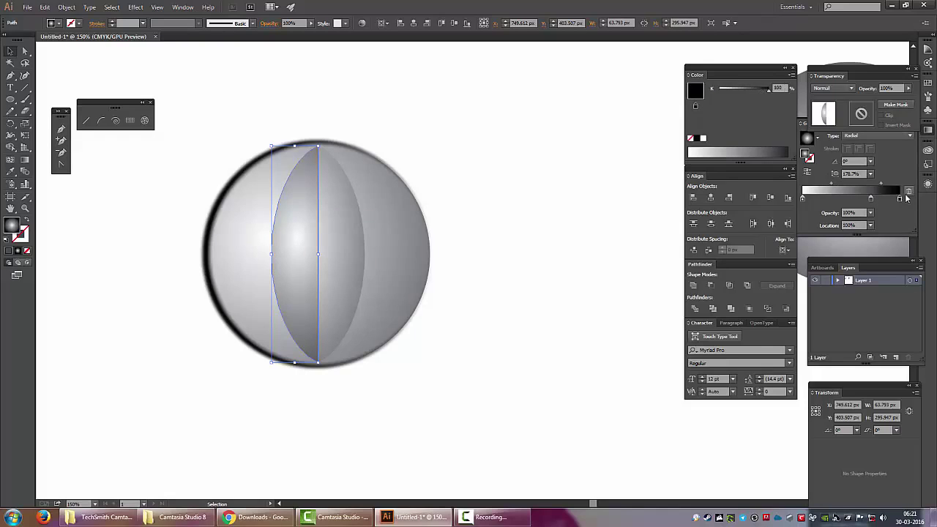
pyautogui.moveTo(900, 197); pyautogui.dragTo(875, 200)
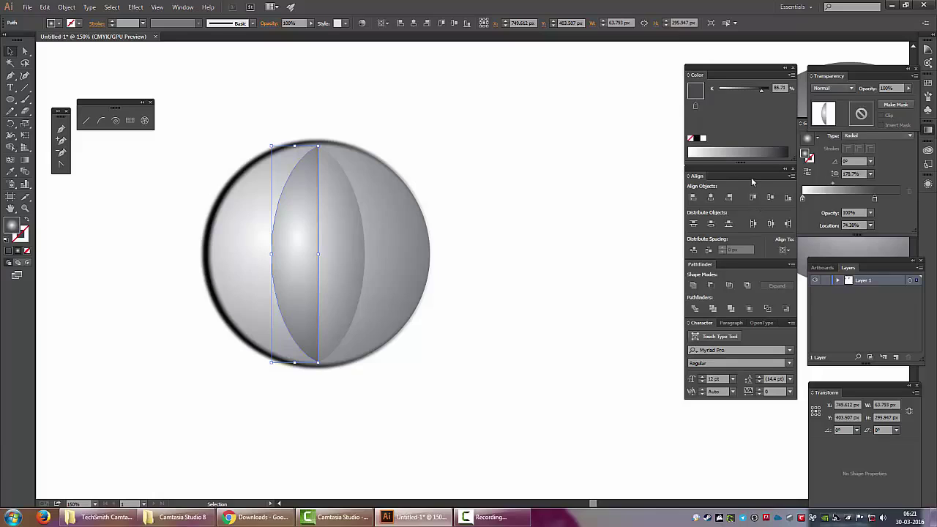
pyautogui.click(873, 136)
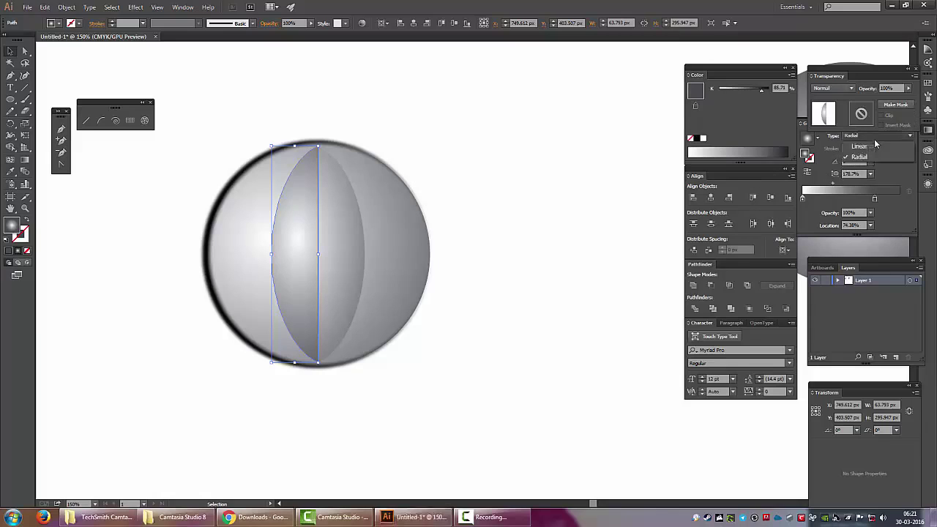
pyautogui.click(869, 151)
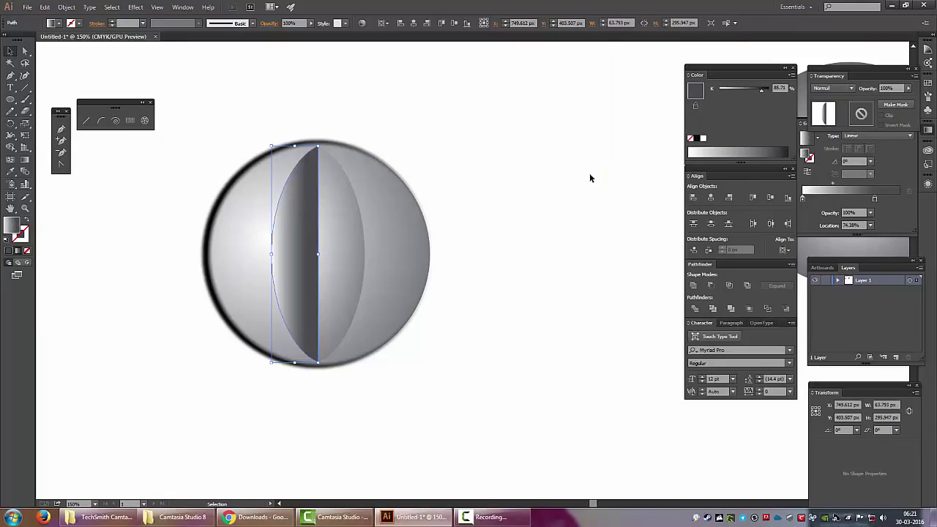
# Redraw the gradient horizontally across the left lens half and bring up swatches for its left stop
pyautogui.press('g')
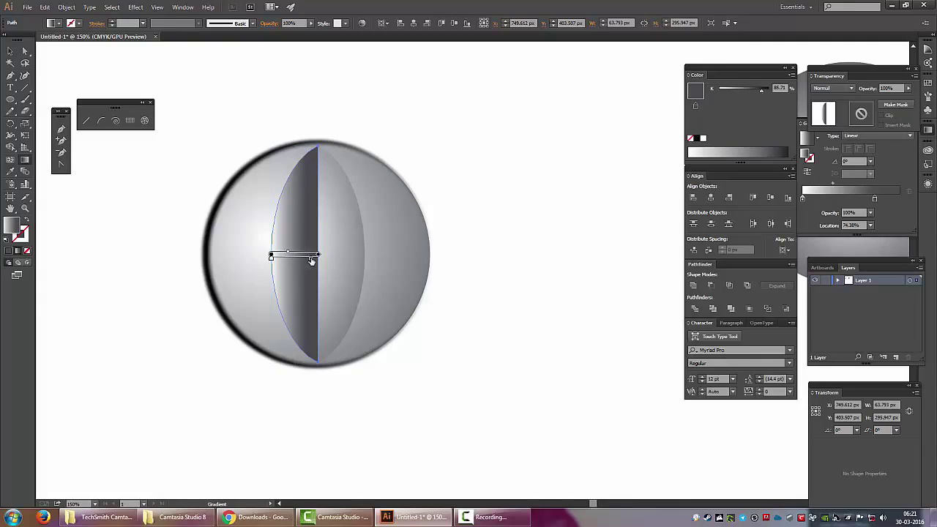
pyautogui.moveTo(271, 255)
pyautogui.mouseDown()
pyautogui.moveTo(372, 254)
pyautogui.moveTo(330, 256)
pyautogui.mouseUp()
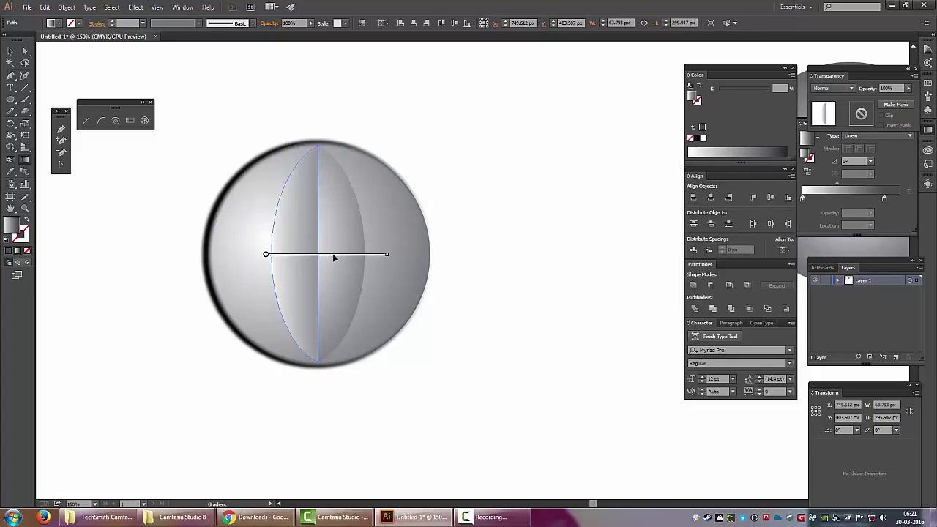
pyautogui.hotkey('ctrl', 'z')
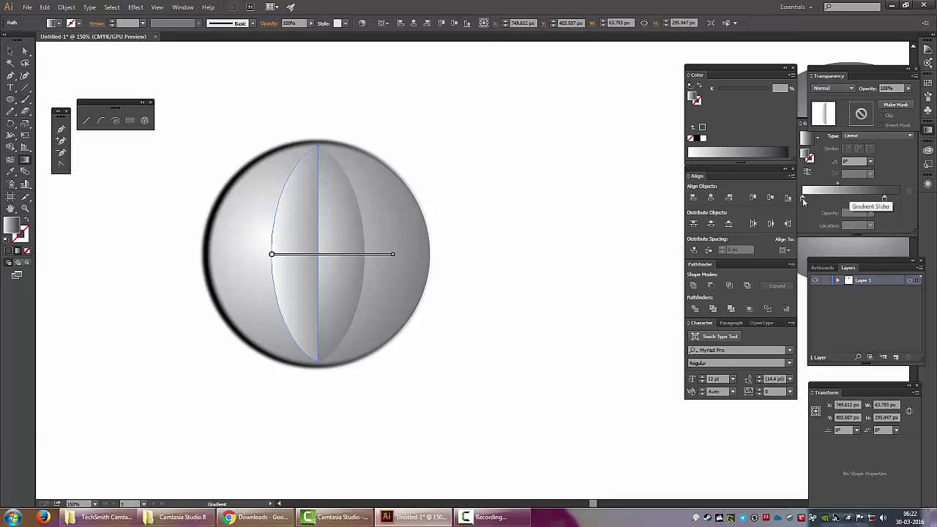
pyautogui.doubleClick(804, 198)
pyautogui.click(772, 251)
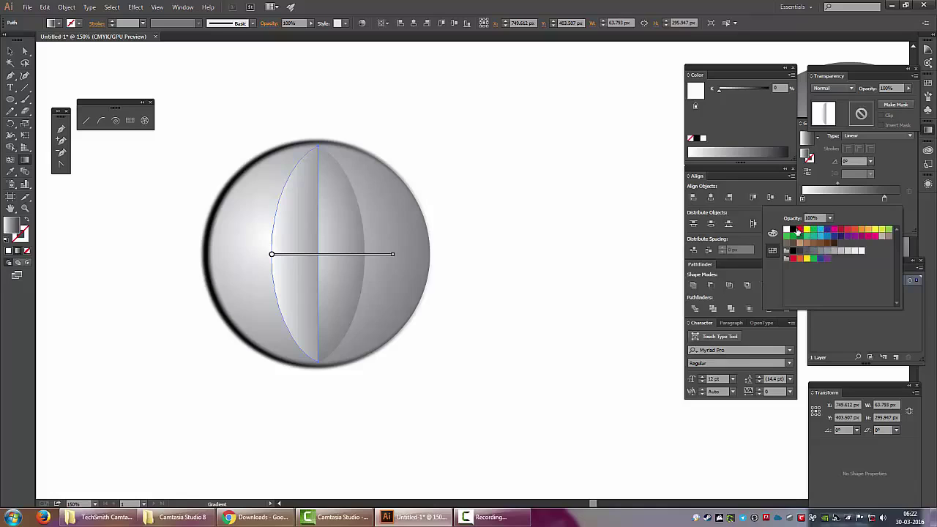
# Set both gradient stops to red swatches, darkened with the K slider
pyautogui.click(800, 230)
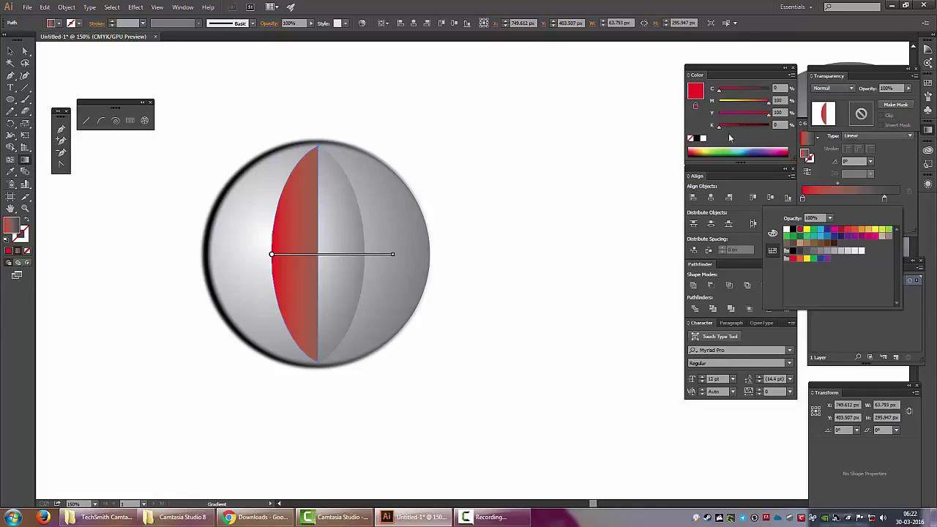
pyautogui.click(720, 132)
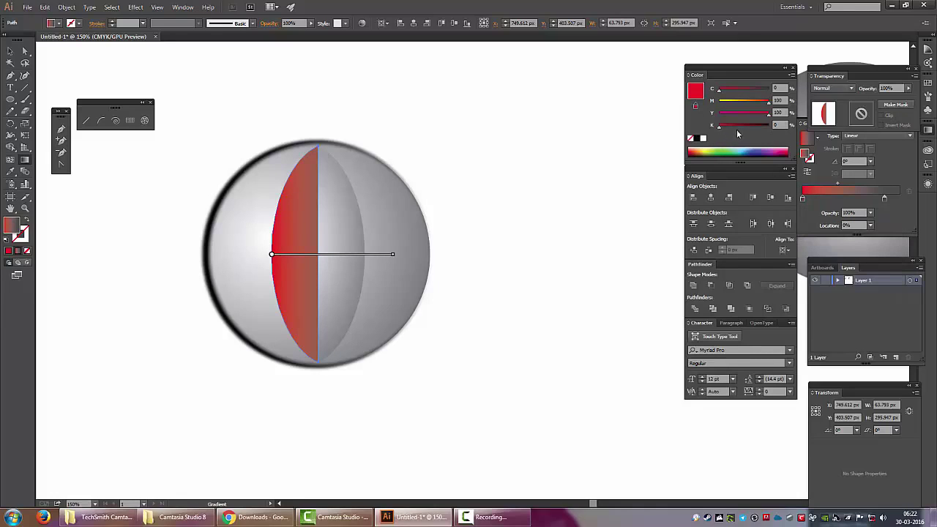
pyautogui.moveTo(719, 127); pyautogui.dragTo(761, 136)
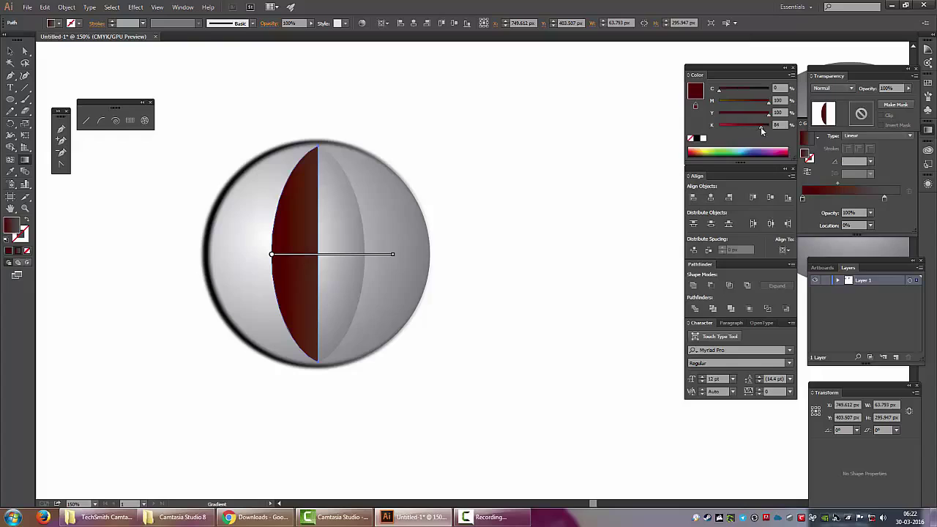
pyautogui.click(883, 197)
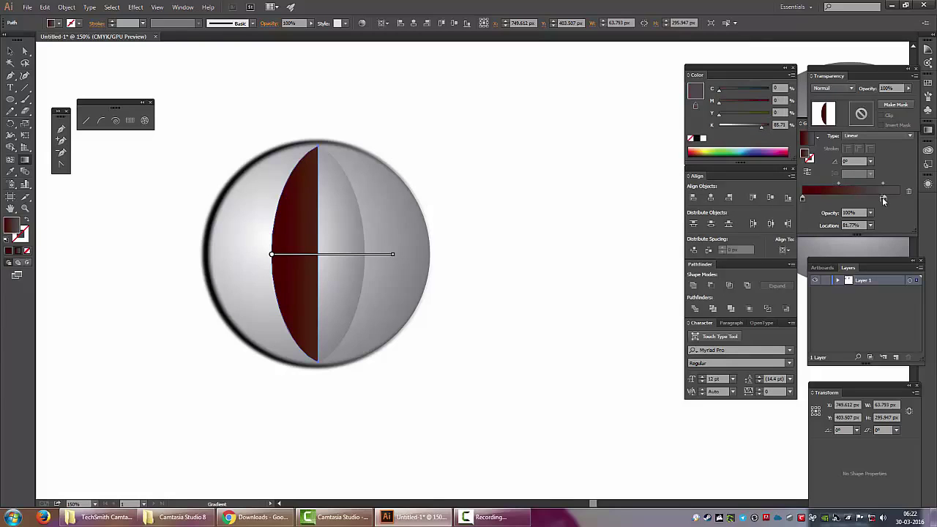
pyautogui.doubleClick(882, 197)
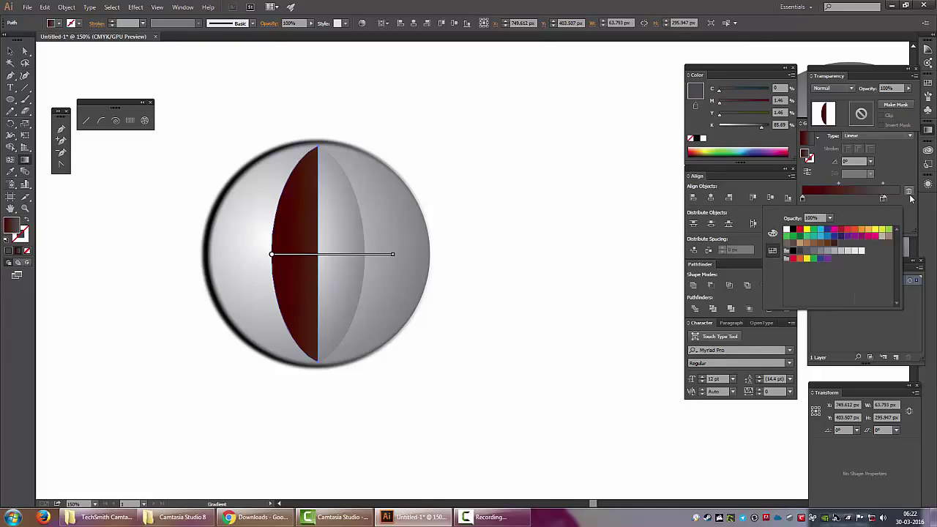
pyautogui.click(912, 198)
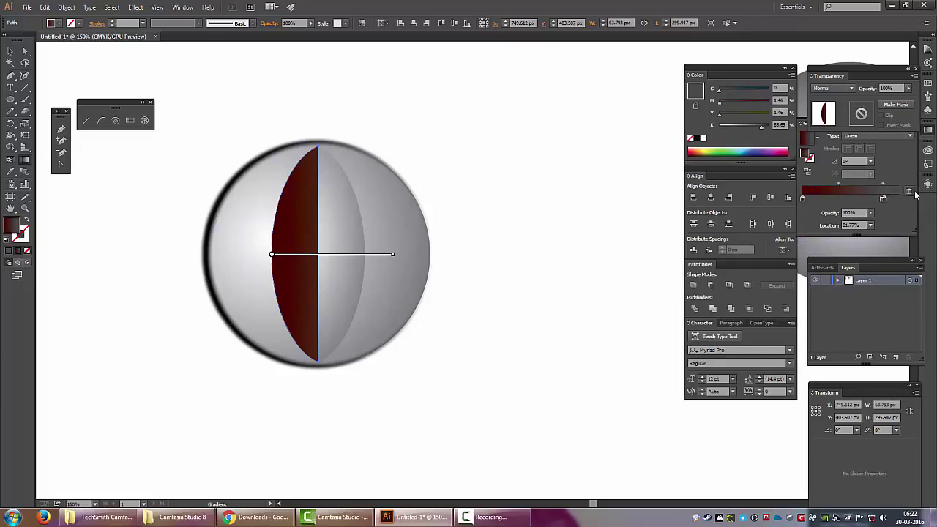
pyautogui.click(910, 191)
pyautogui.doubleClick(884, 197)
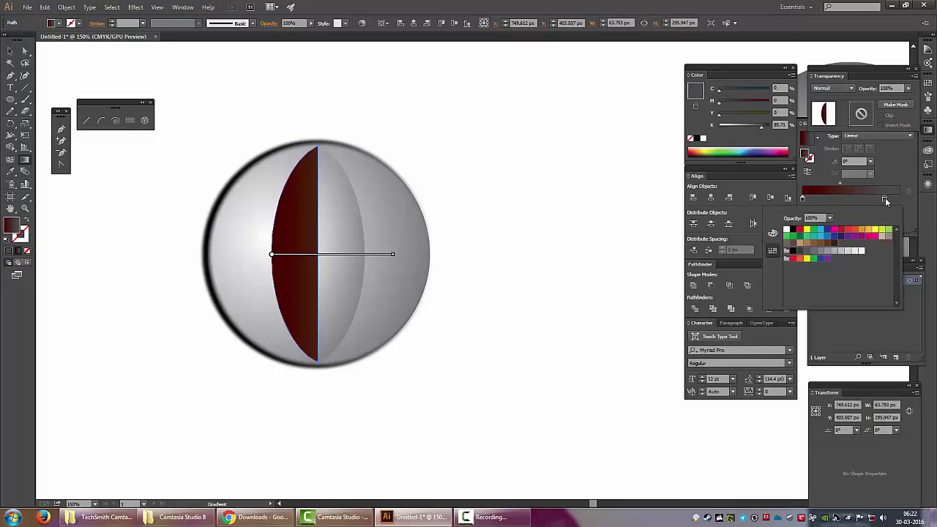
pyautogui.click(840, 230)
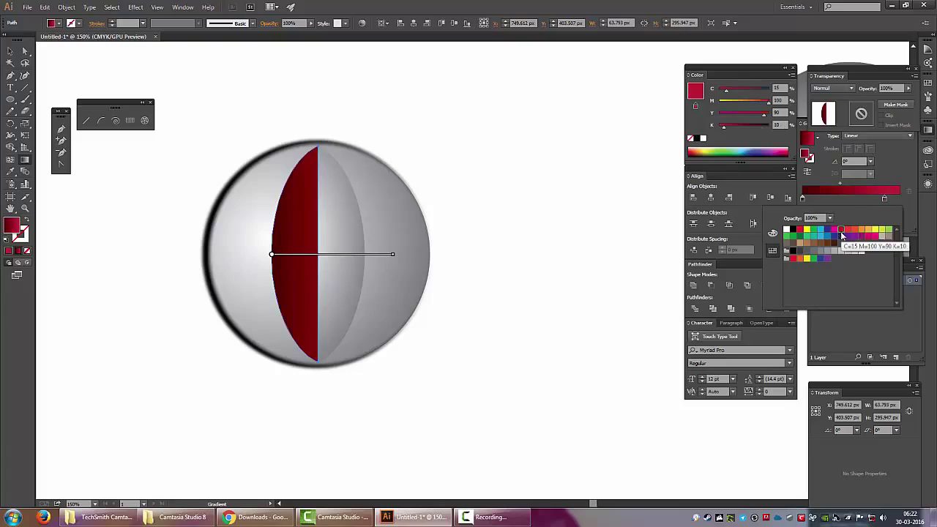
pyautogui.click(725, 130)
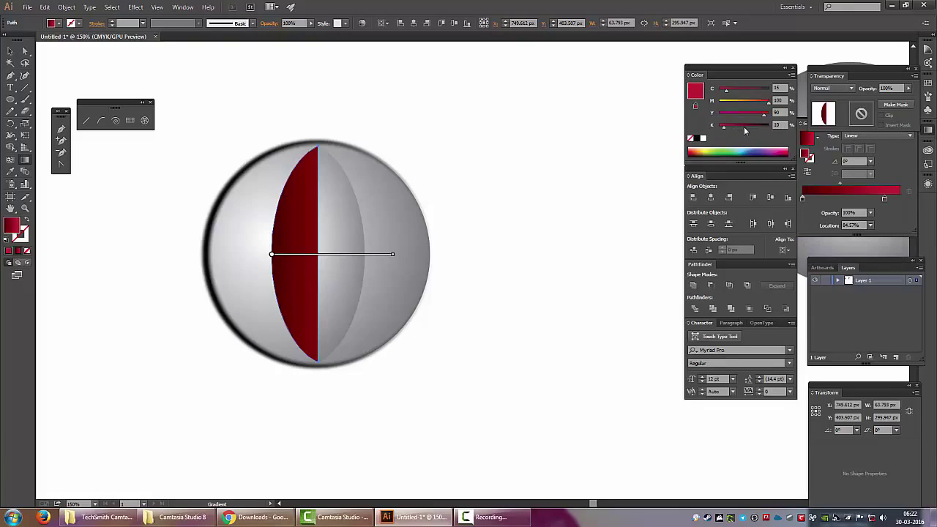
pyautogui.moveTo(724, 129)
pyautogui.mouseDown()
pyautogui.moveTo(746, 126)
pyautogui.moveTo(736, 126)
pyautogui.mouseUp()
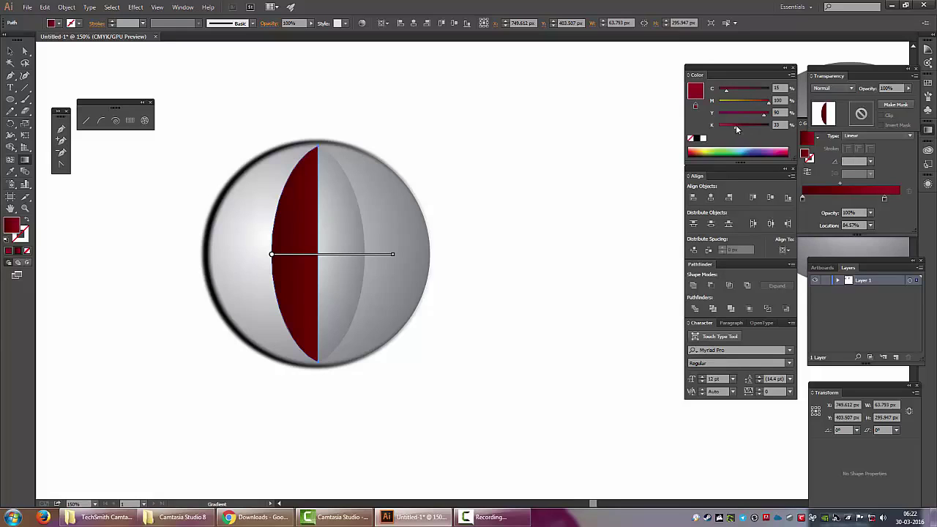
# Make the red lens gradient Radial and lengthen it across the lens
pyautogui.click(890, 136)
pyautogui.click(878, 156)
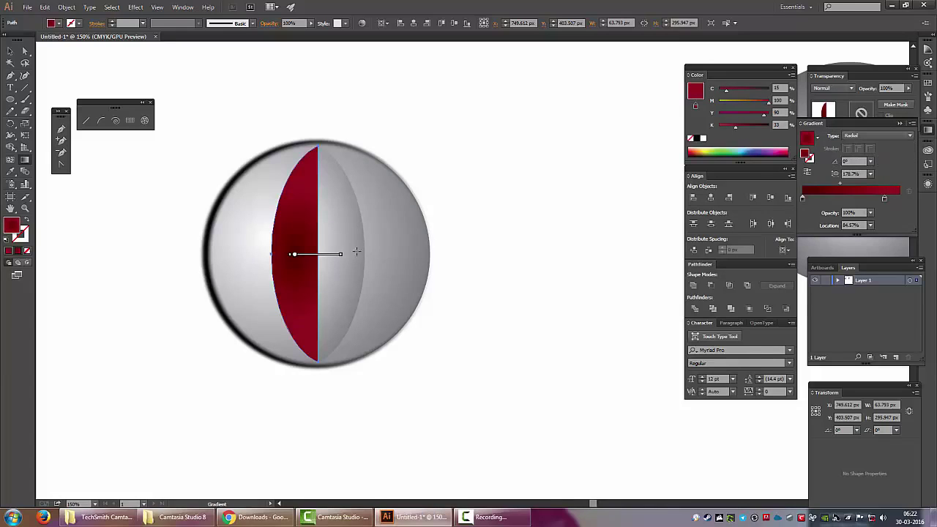
pyautogui.moveTo(340, 254); pyautogui.dragTo(374, 255)
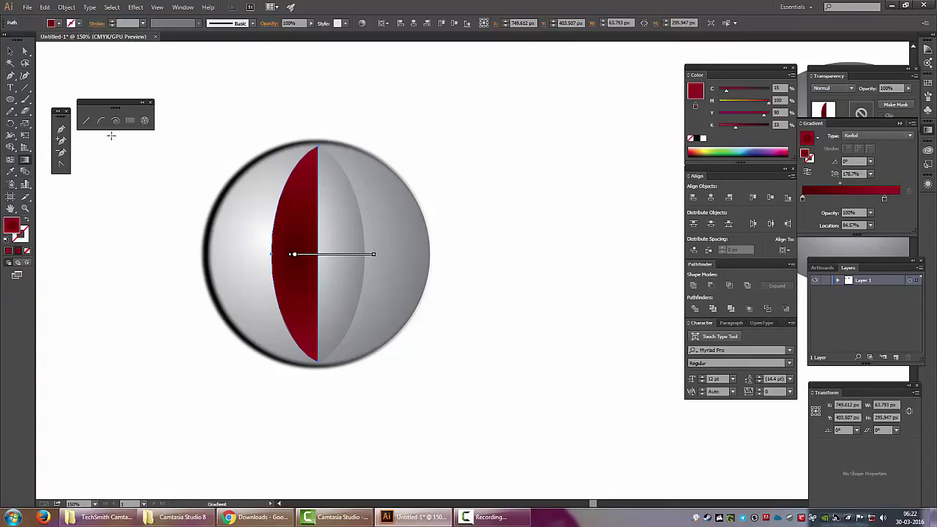
# Copy the red radial gradient onto the right lens half with the Eyedropper
pyautogui.click(10, 52)
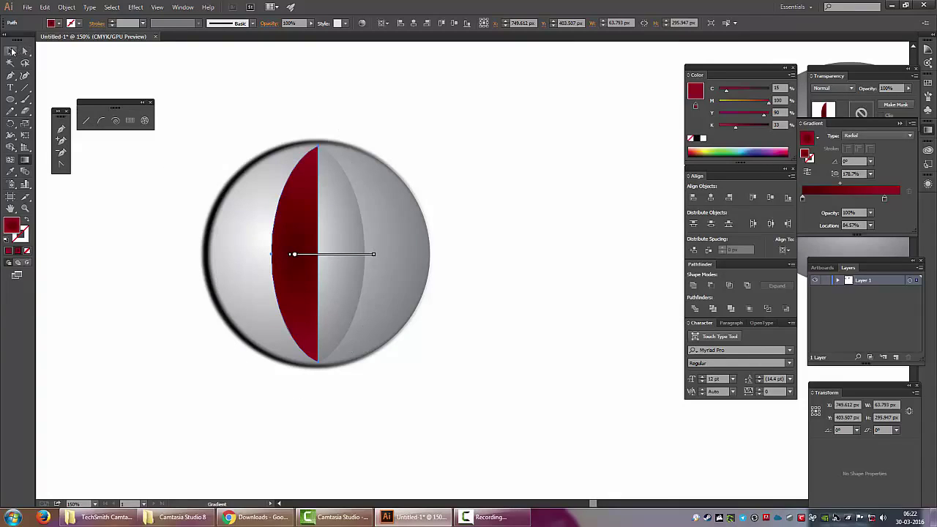
pyautogui.click(583, 203)
pyautogui.click(341, 257)
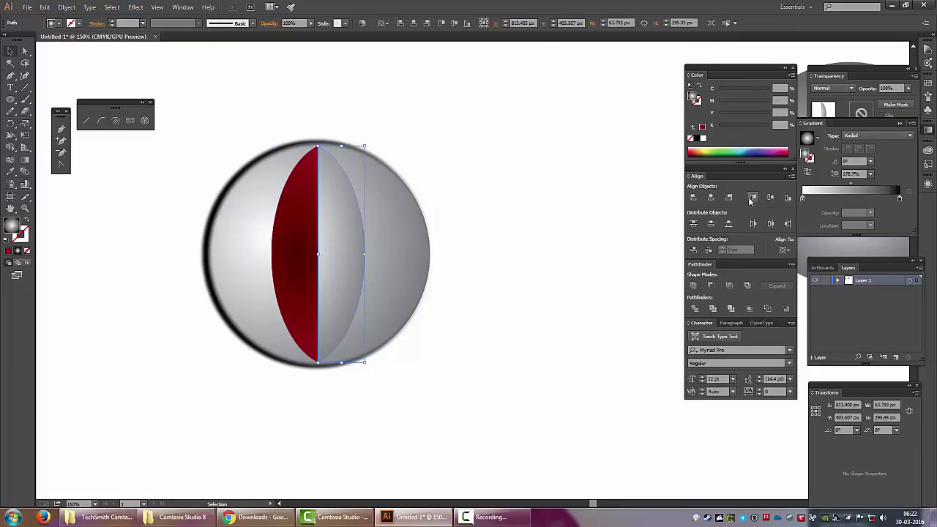
pyautogui.press('i')
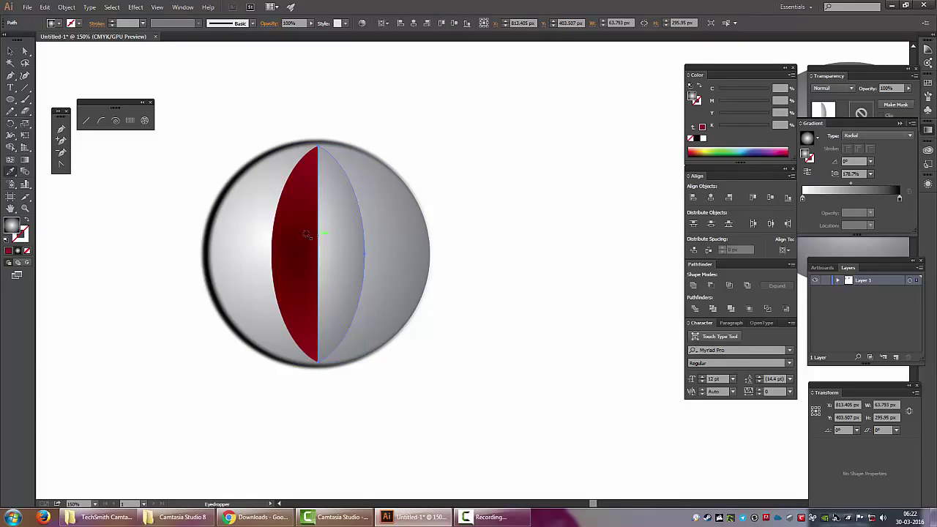
pyautogui.click(299, 237)
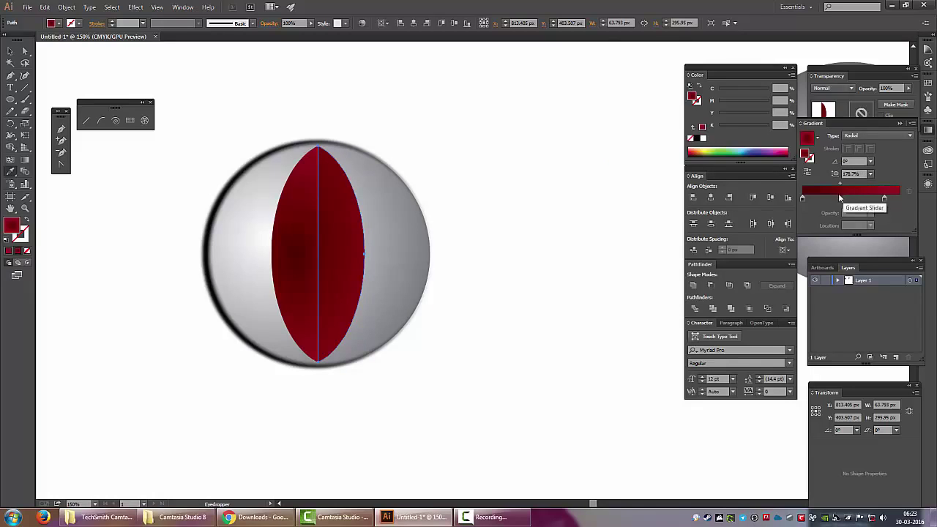
pyautogui.click(10, 51)
pyautogui.click(501, 138)
pyautogui.click(344, 262)
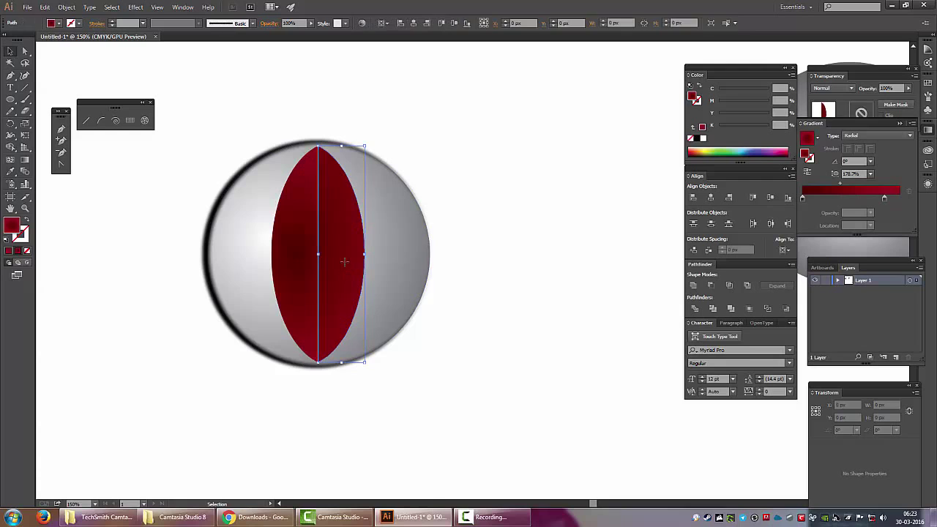
# Move the spare white line back down the centre of the red lens
pyautogui.click(568, 190)
pyautogui.moveTo(508, 124); pyautogui.dragTo(623, 193)
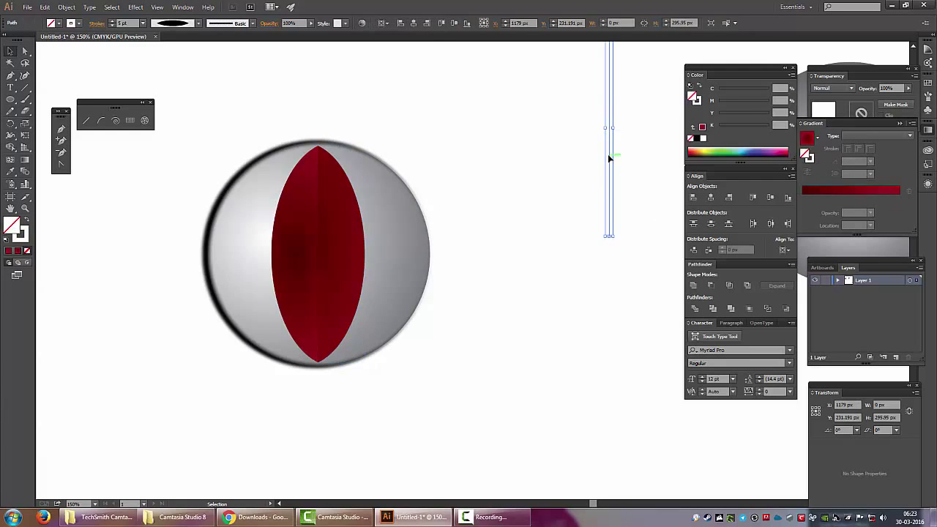
pyautogui.moveTo(609, 157); pyautogui.dragTo(322, 292)
pyautogui.click(551, 215)
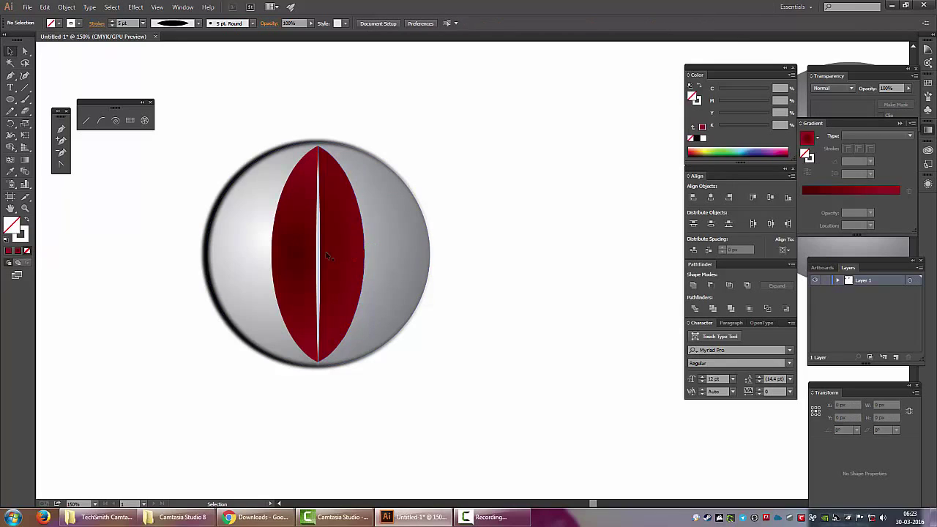
pyautogui.click(320, 251)
pyautogui.click(520, 213)
# Select the right half of the red lens
pyautogui.click(351, 242)
pyautogui.click(604, 200)
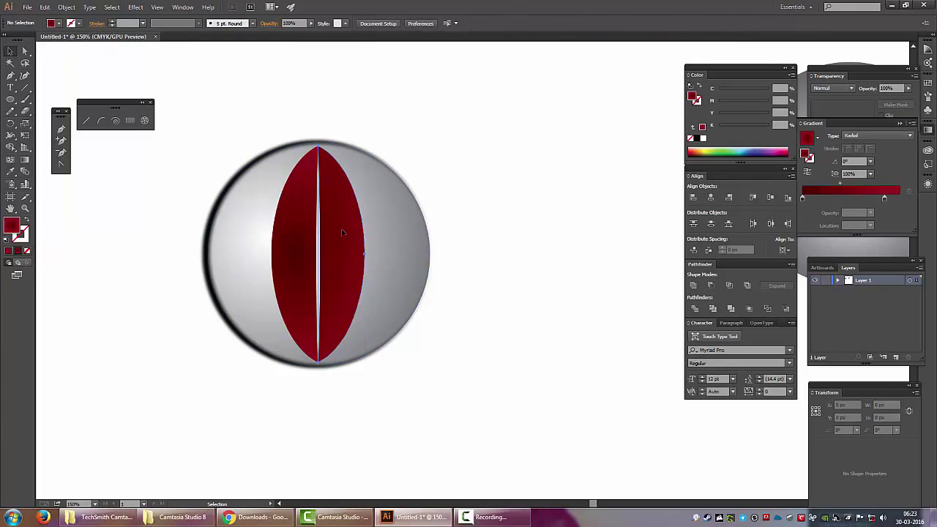
pyautogui.click(348, 220)
pyautogui.click(67, 7)
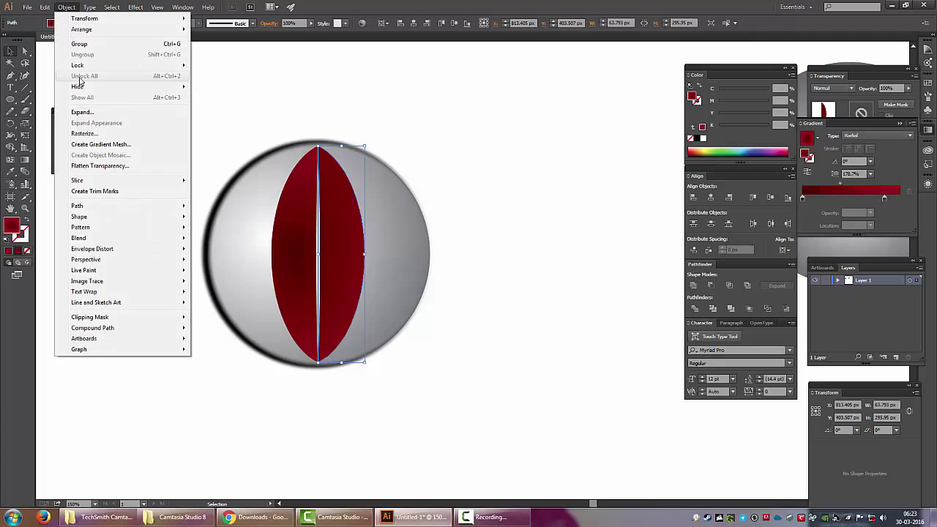
# Copy the lens's right half, paste it in front, and fill the copy white
pyautogui.click(58, 55)
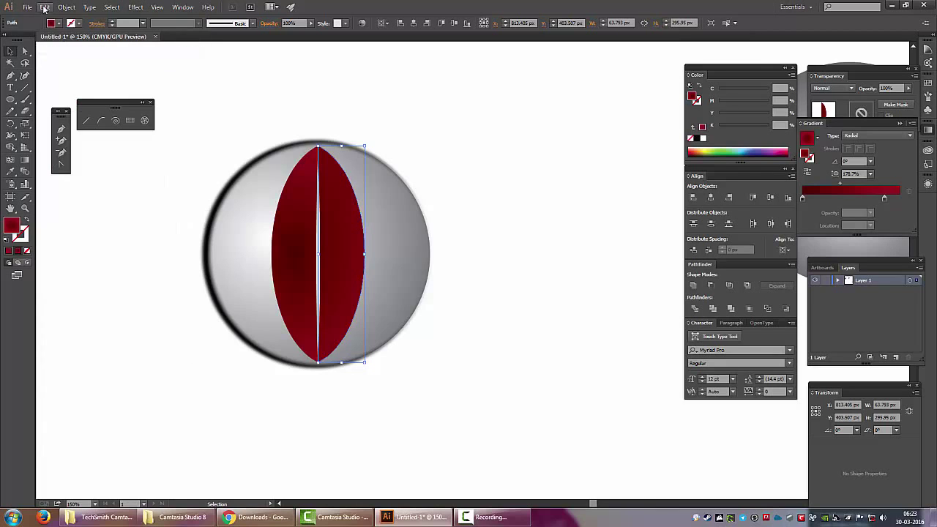
pyautogui.click(45, 7)
pyautogui.click(63, 76)
pyautogui.click(59, 23)
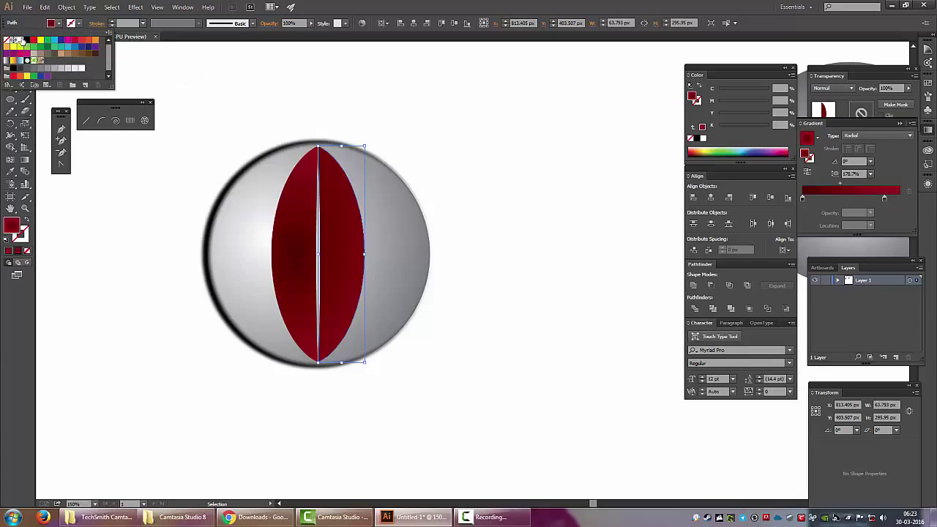
pyautogui.click(21, 40)
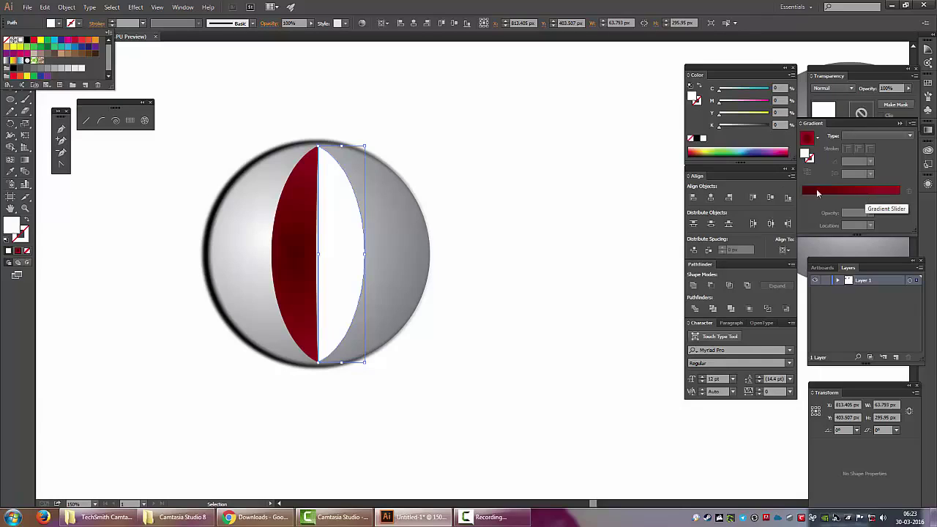
pyautogui.press('Escape')
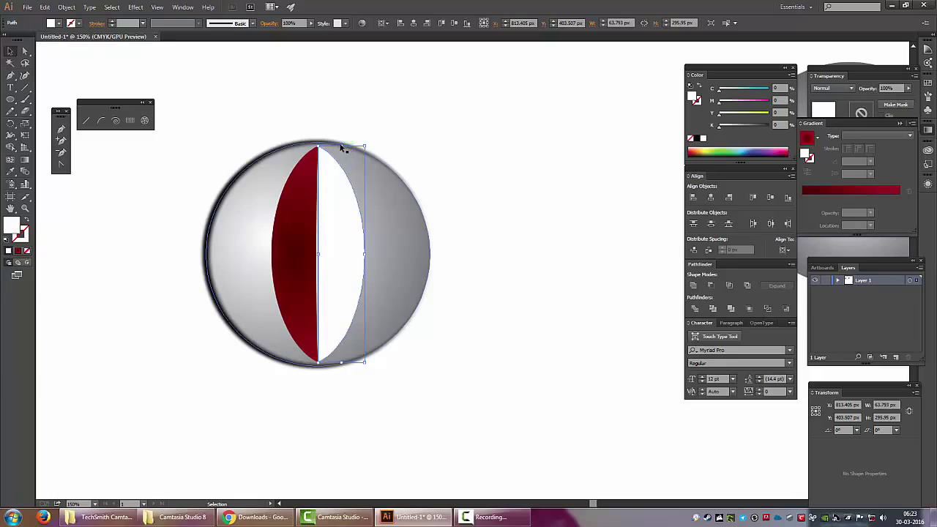
# Trim the white copy to a curved lower section of the lens's right half using Shape Builder
pyautogui.moveTo(342, 147); pyautogui.dragTo(345, 232)
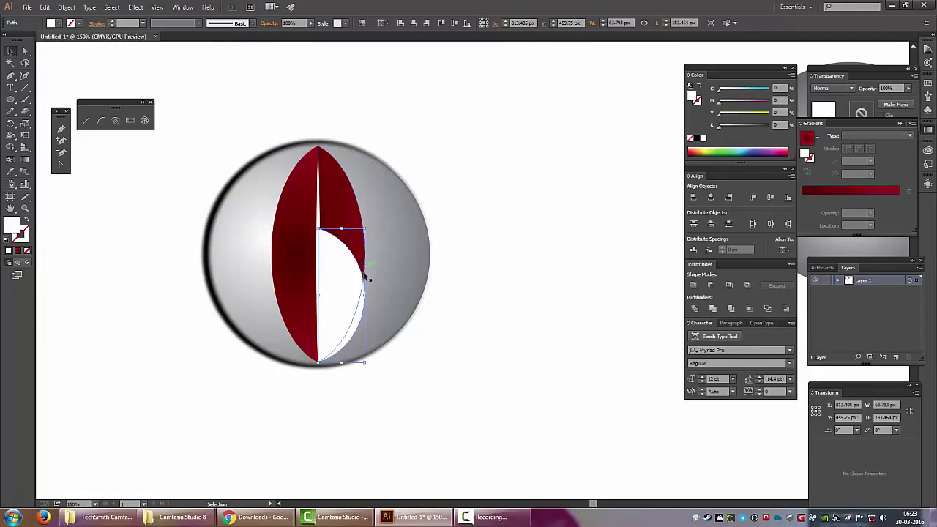
pyautogui.keyDown('shift'); pyautogui.click(351, 203); pyautogui.keyUp('shift')
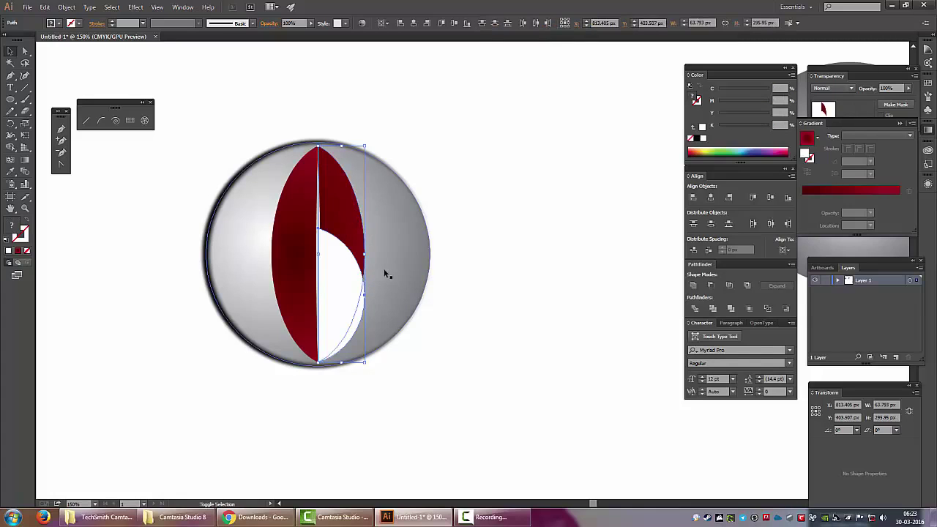
pyautogui.hotkey('shift', 'm')
pyautogui.click(359, 309)
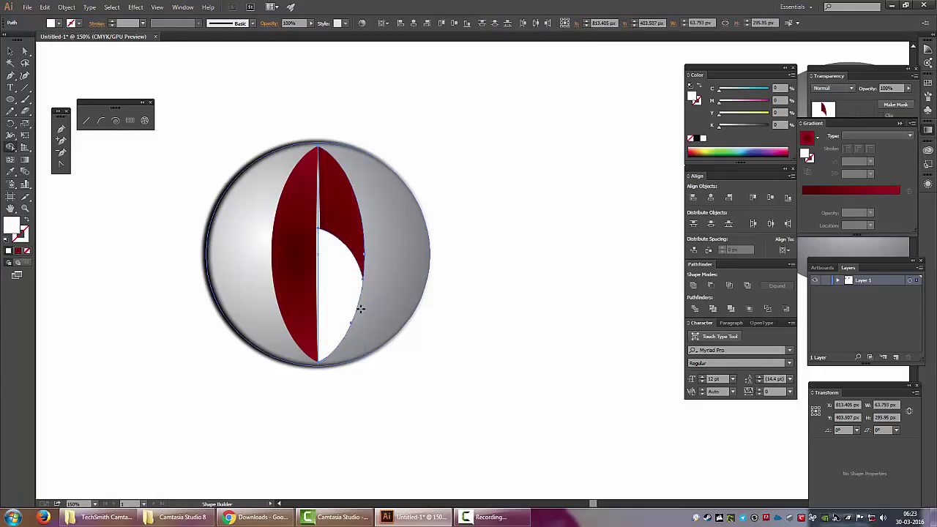
pyautogui.click(10, 51)
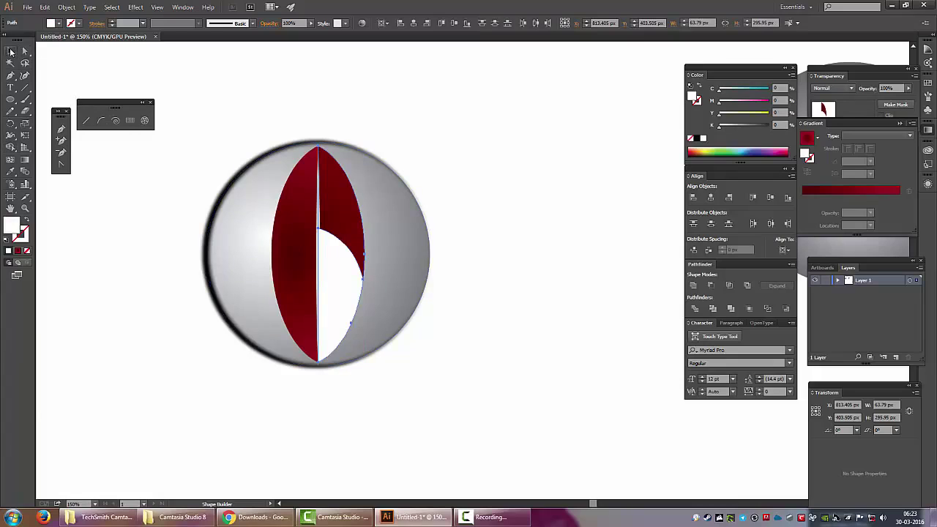
pyautogui.click(508, 143)
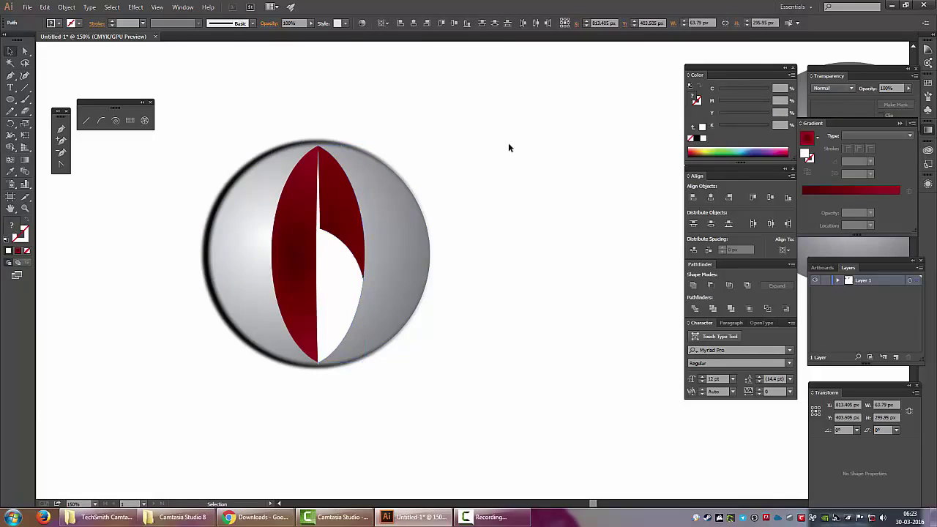
pyautogui.click(347, 275)
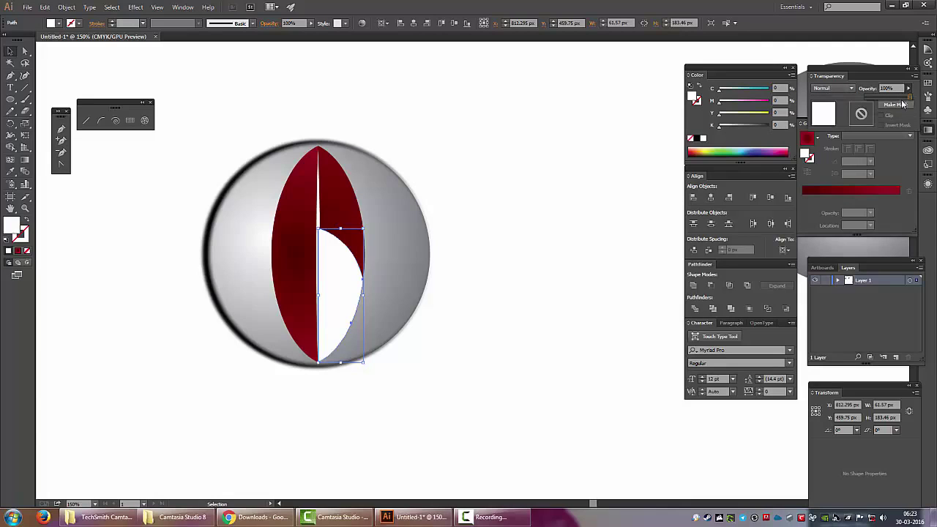
# Try opacity values of 16%, 46% and 53% on the white overlay shape
pyautogui.moveTo(874, 94); pyautogui.dragTo(872, 95)
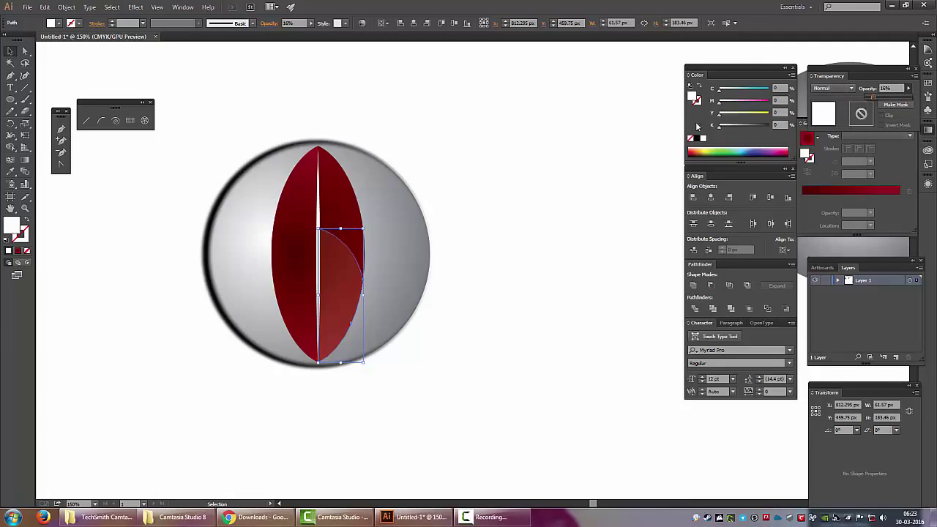
pyautogui.click(595, 144)
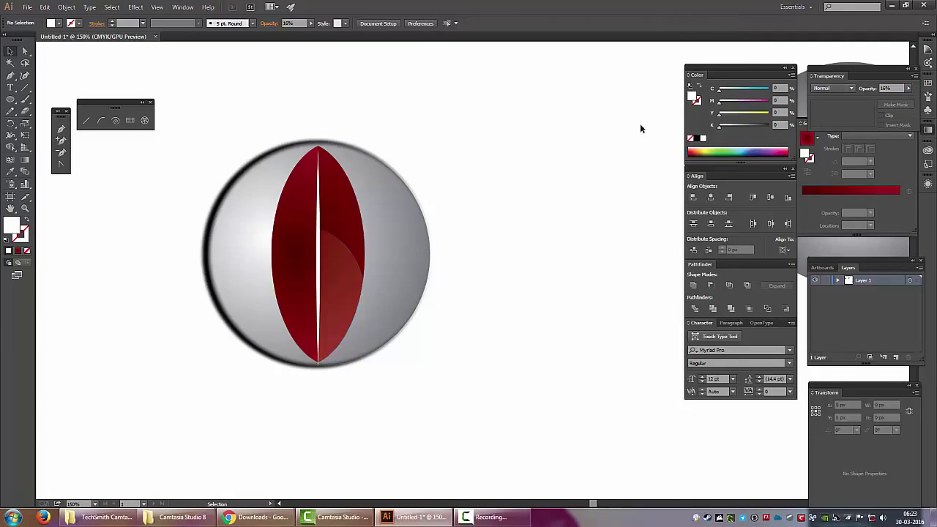
pyautogui.click(349, 268)
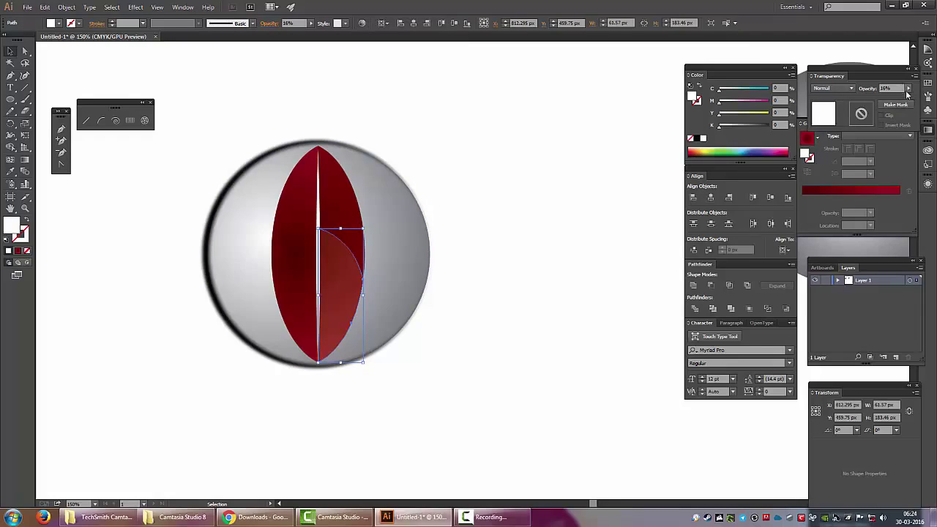
pyautogui.moveTo(873, 96); pyautogui.dragTo(887, 96)
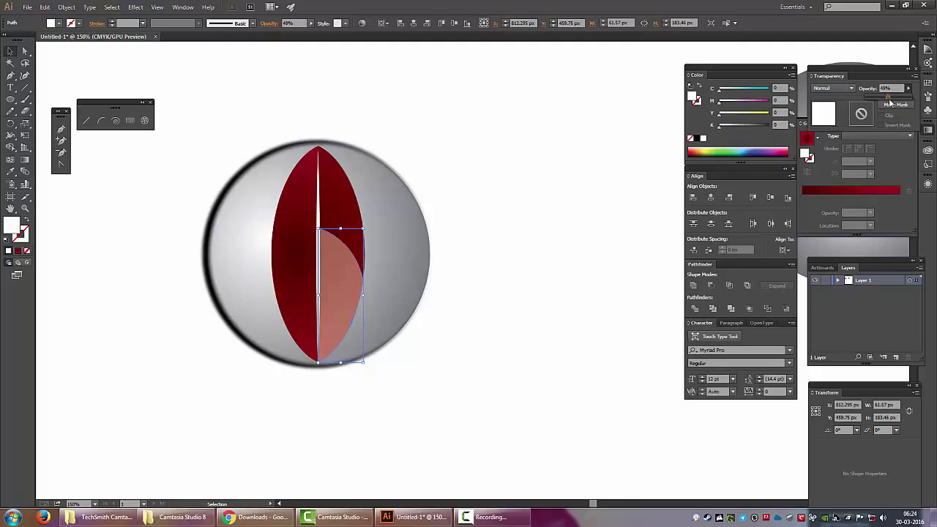
pyautogui.moveTo(891, 99); pyautogui.dragTo(887, 97)
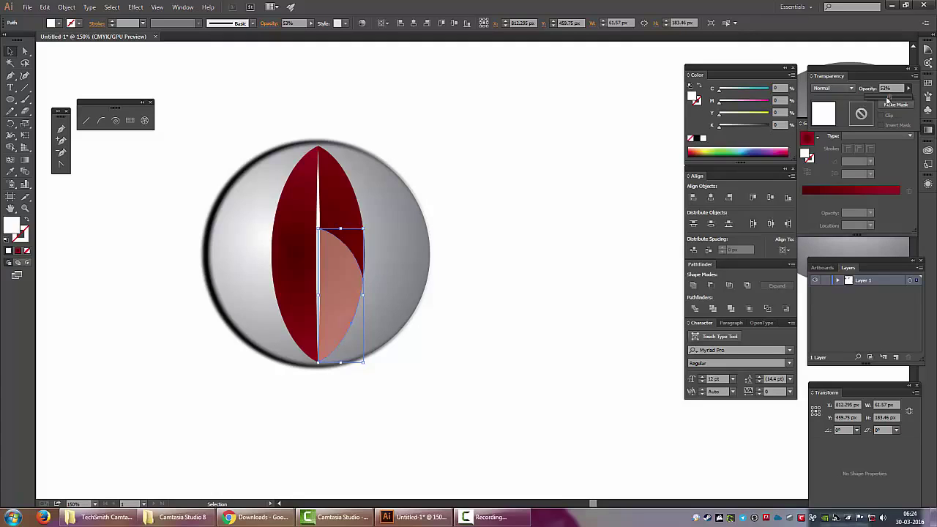
pyautogui.click(573, 115)
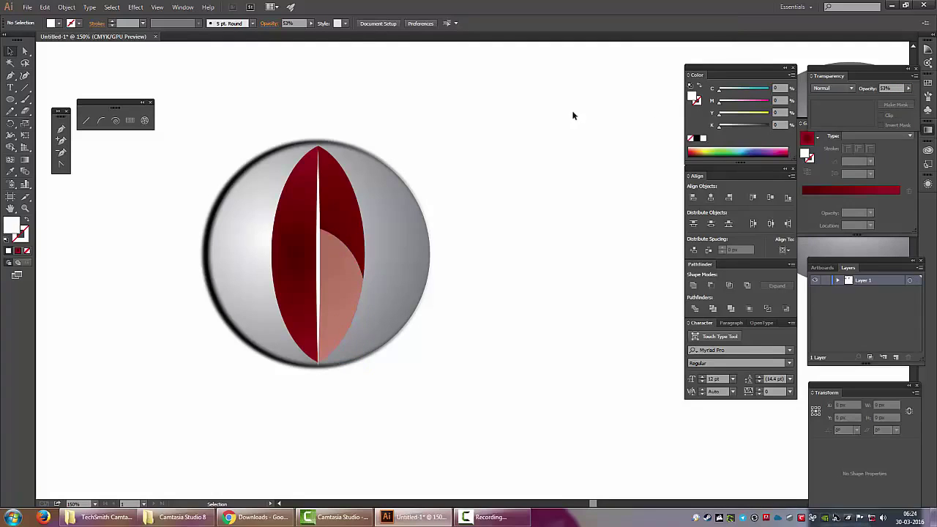
pyautogui.click(350, 271)
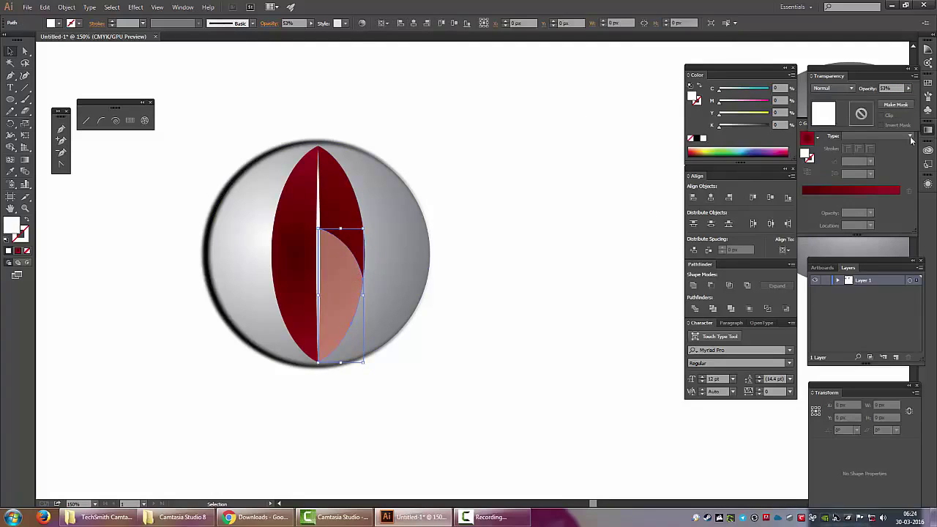
# Settle the white overlay's opacity at about 10% for a faint highlight
pyautogui.click(908, 88)
pyautogui.click(882, 104)
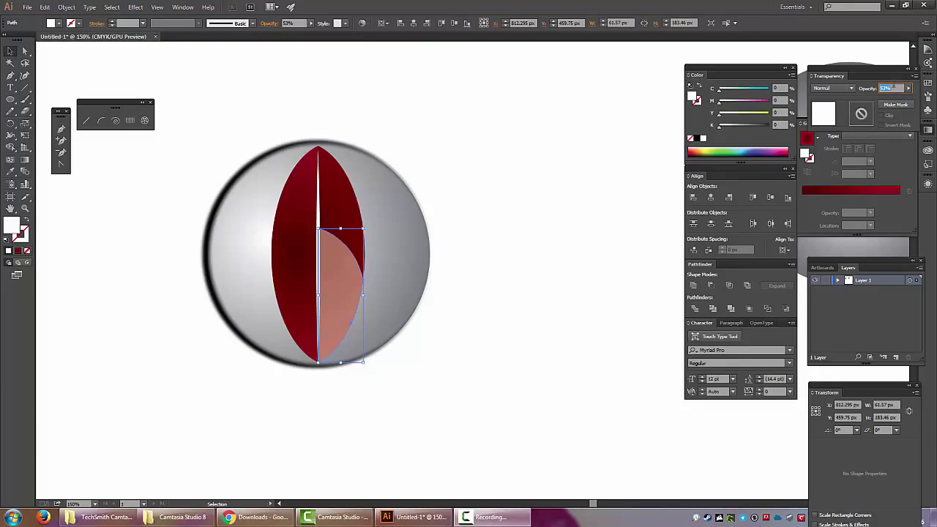
pyautogui.write('35')
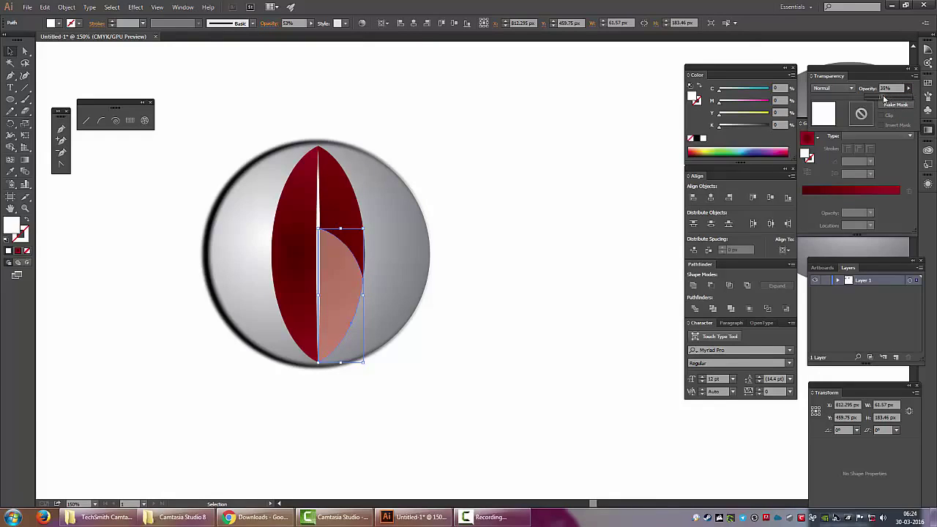
pyautogui.moveTo(875, 98); pyautogui.dragTo(873, 99)
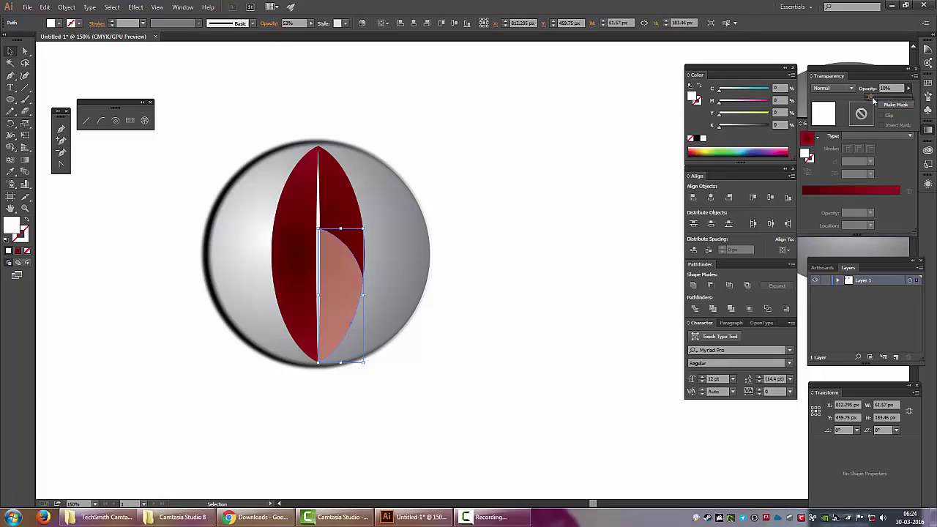
pyautogui.click(605, 95)
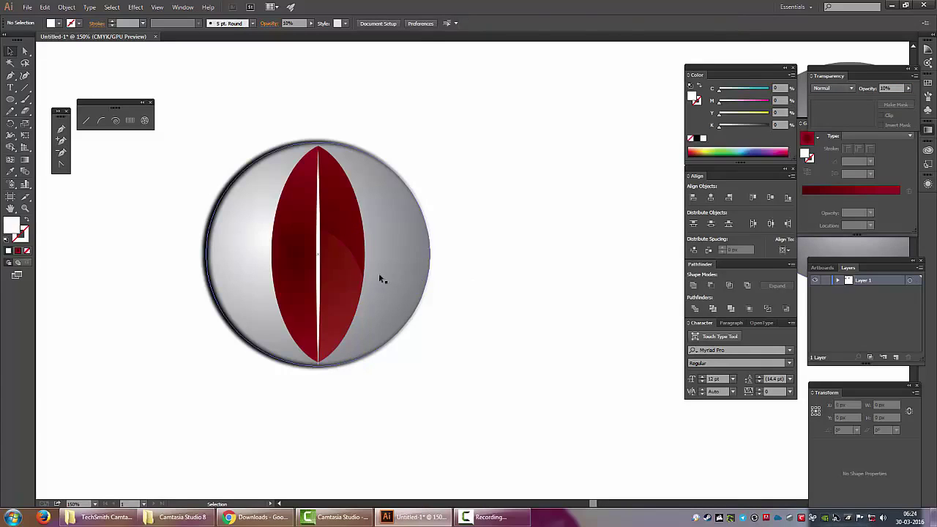
pyautogui.click(351, 276)
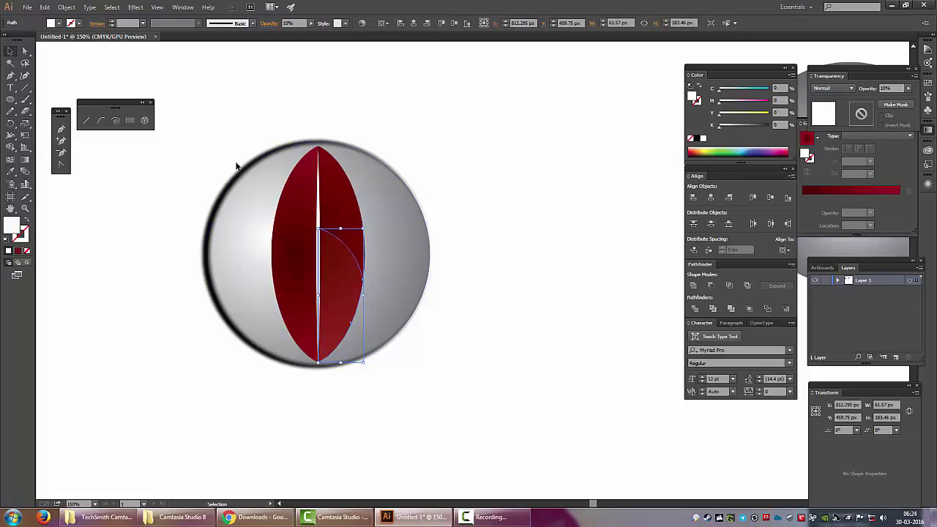
pyautogui.click(490, 153)
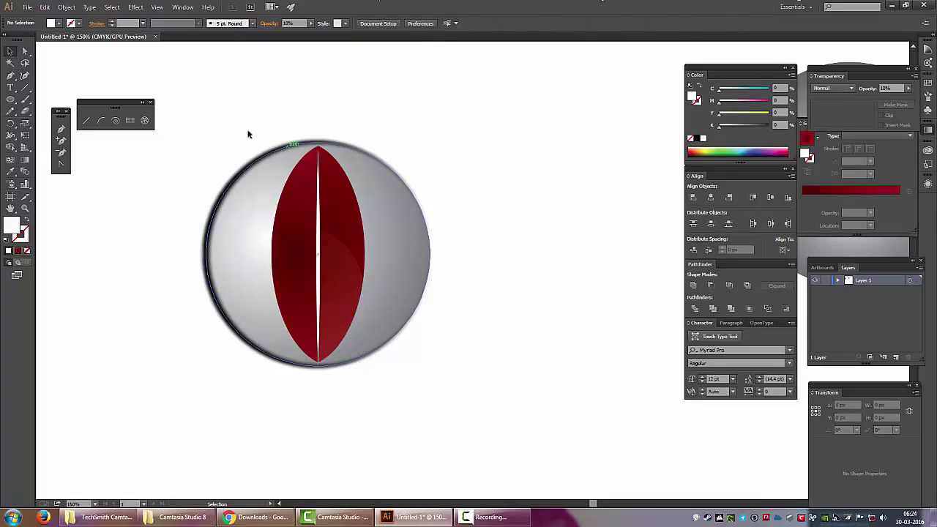
pyautogui.moveTo(248, 134); pyautogui.dragTo(420, 330)
# Move the left lens half's gradient midpoint to 39.21% and add a brighter red stop
pyautogui.click(529, 255)
pyautogui.click(410, 242)
pyautogui.click(537, 232)
pyautogui.click(289, 193)
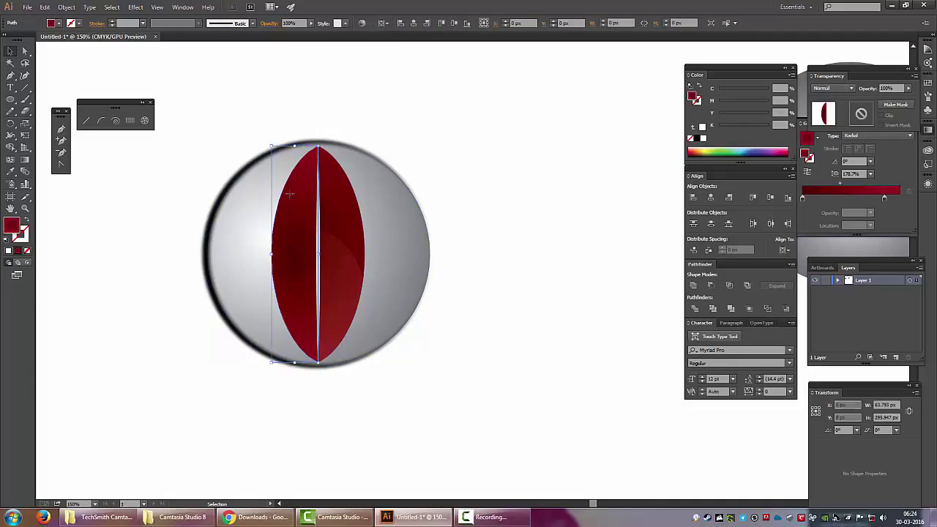
pyautogui.moveTo(842, 184); pyautogui.dragTo(837, 185)
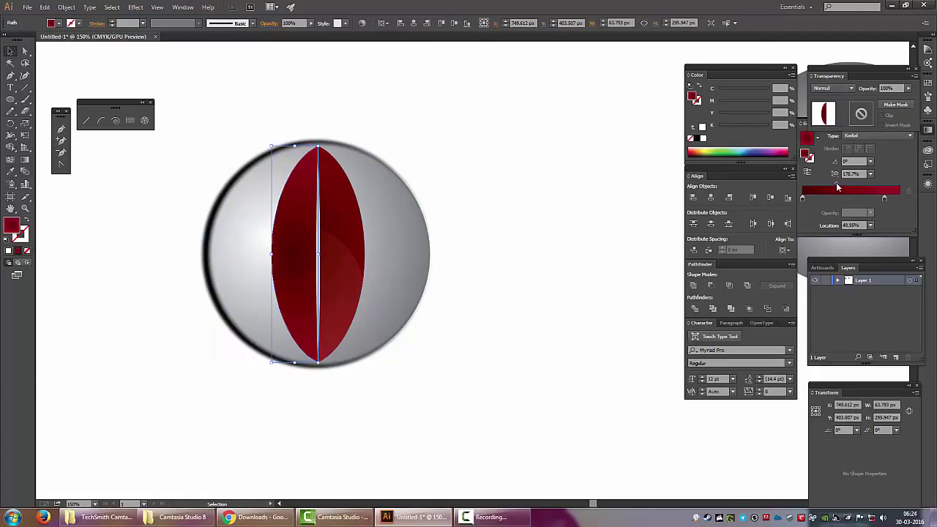
pyautogui.click(884, 199)
pyautogui.moveTo(735, 129); pyautogui.dragTo(724, 131)
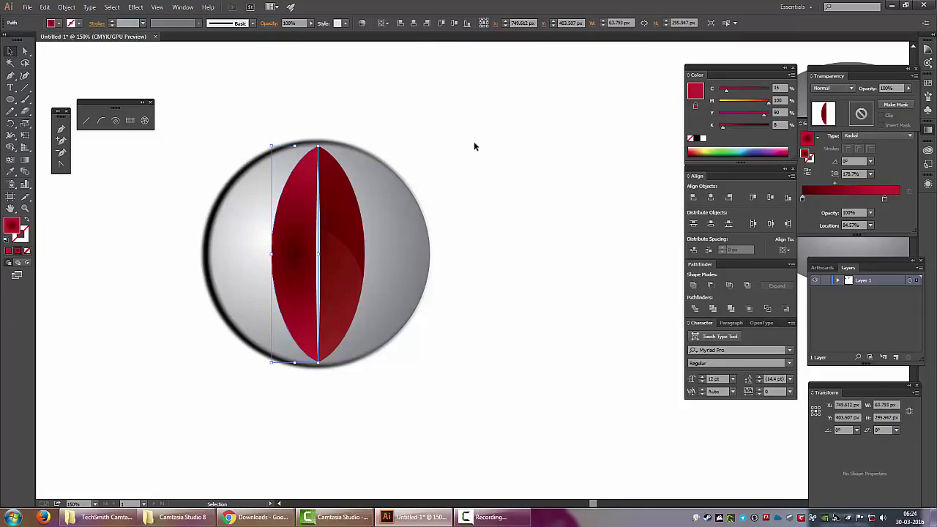
# Lighten the dark red right stop of the right lens half's gradient
pyautogui.click(344, 183)
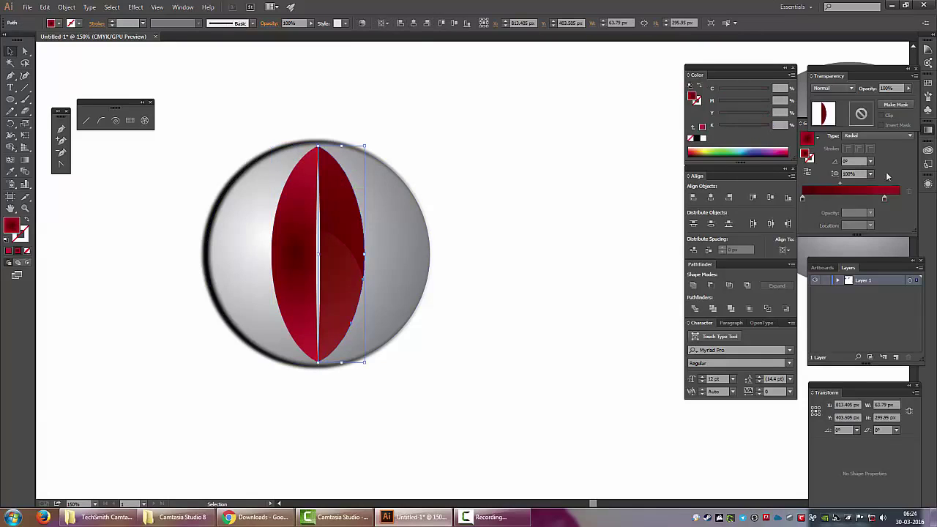
pyautogui.click(885, 199)
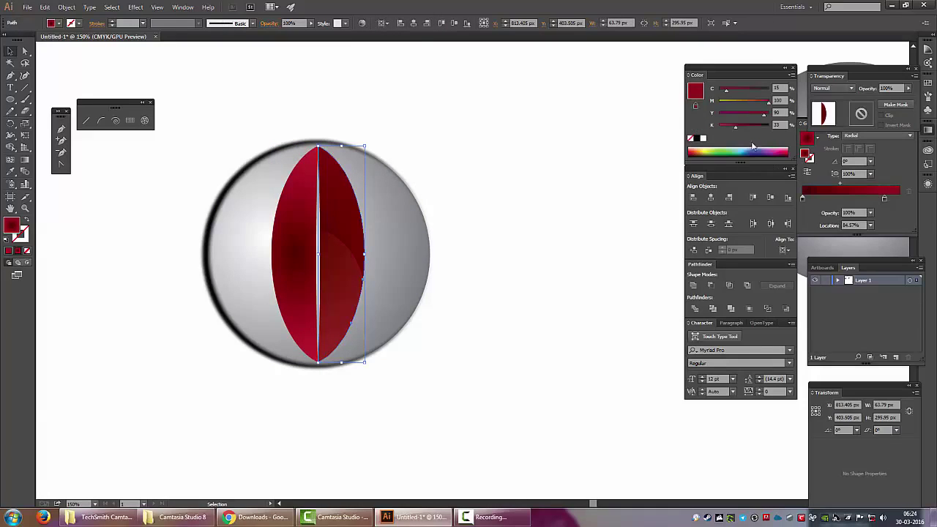
pyautogui.moveTo(733, 128); pyautogui.dragTo(728, 130)
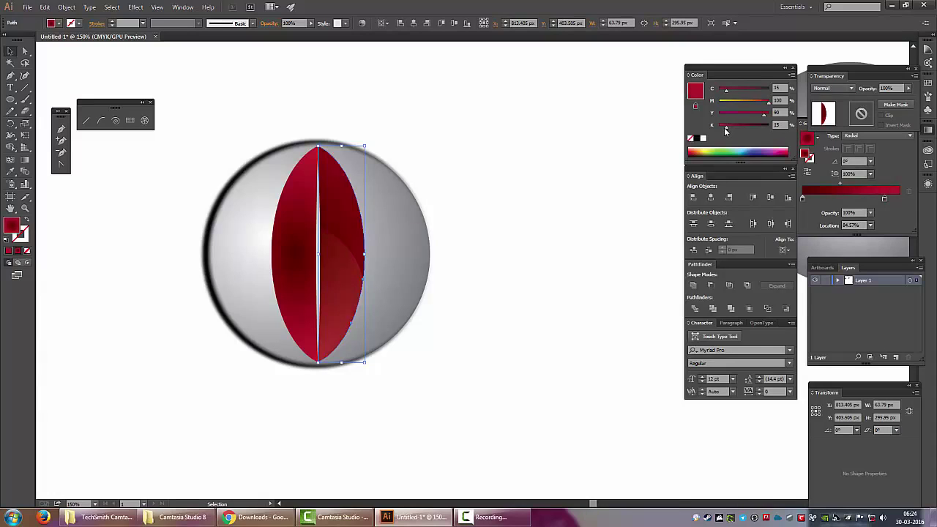
pyautogui.click(609, 132)
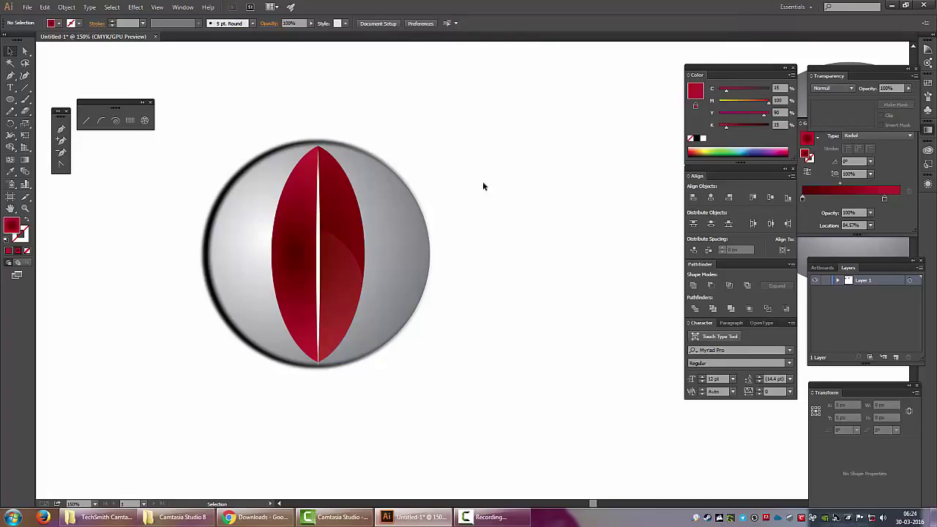
# Add a lighter red stop to the left half's gradient and shift its dark stop left
pyautogui.click(299, 246)
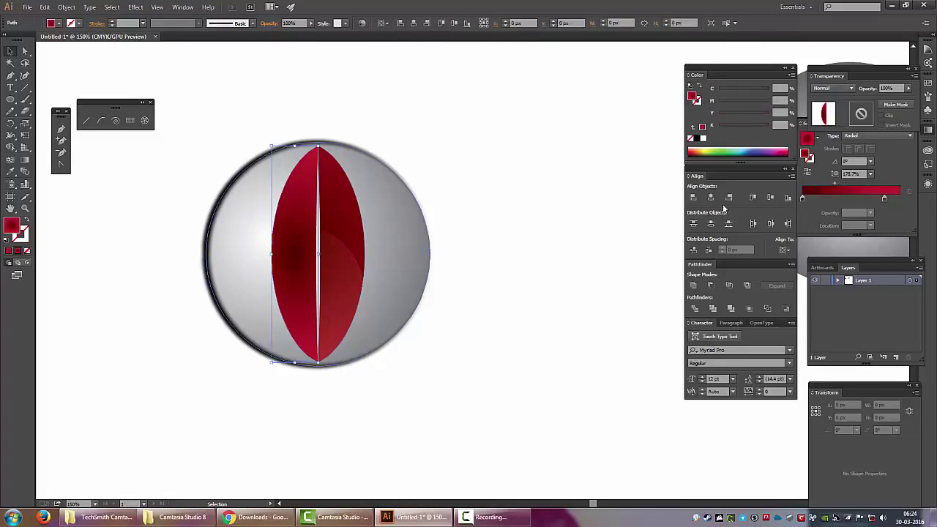
pyautogui.click(883, 194)
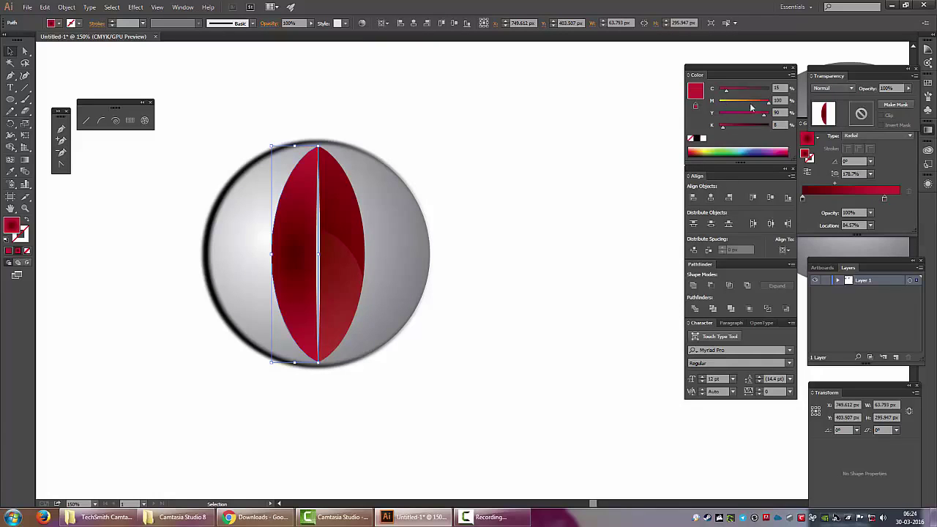
pyautogui.moveTo(768, 102); pyautogui.dragTo(764, 106)
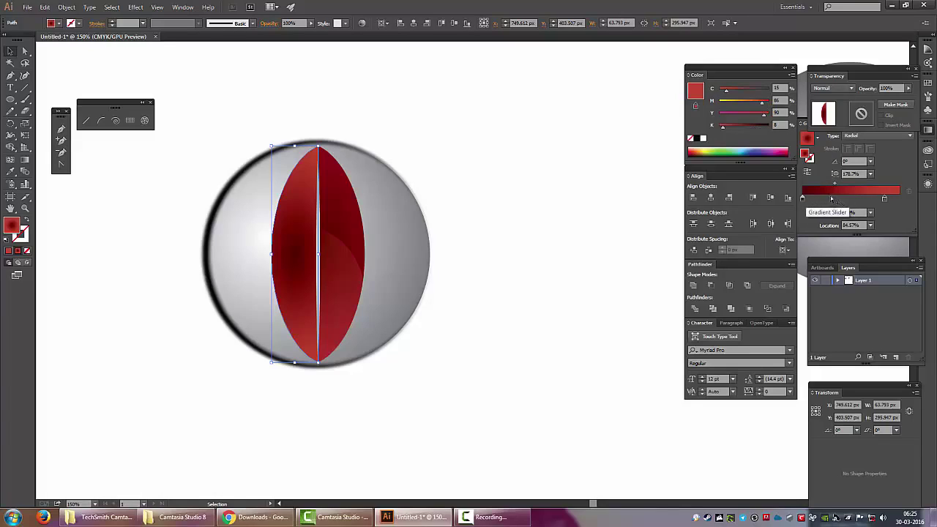
pyautogui.click(803, 198)
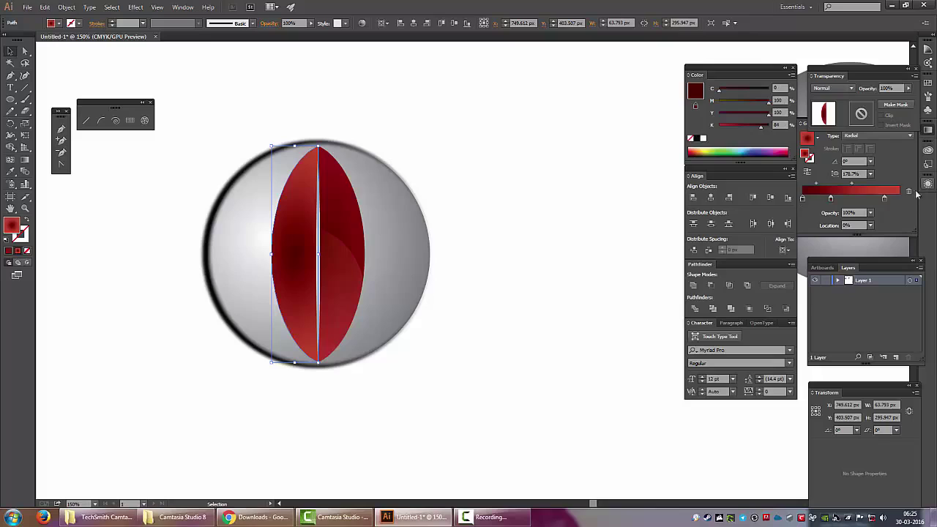
pyautogui.moveTo(831, 198); pyautogui.dragTo(821, 200)
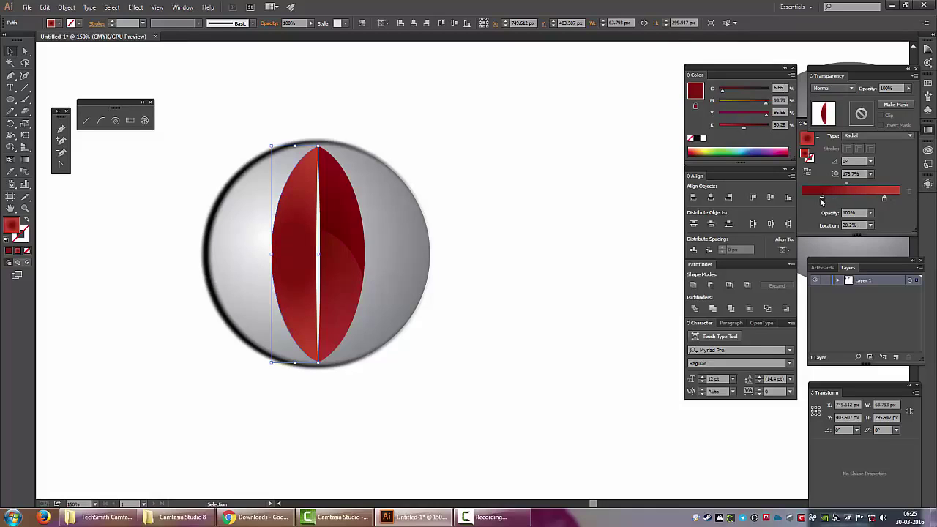
pyautogui.click(456, 159)
pyautogui.click(332, 192)
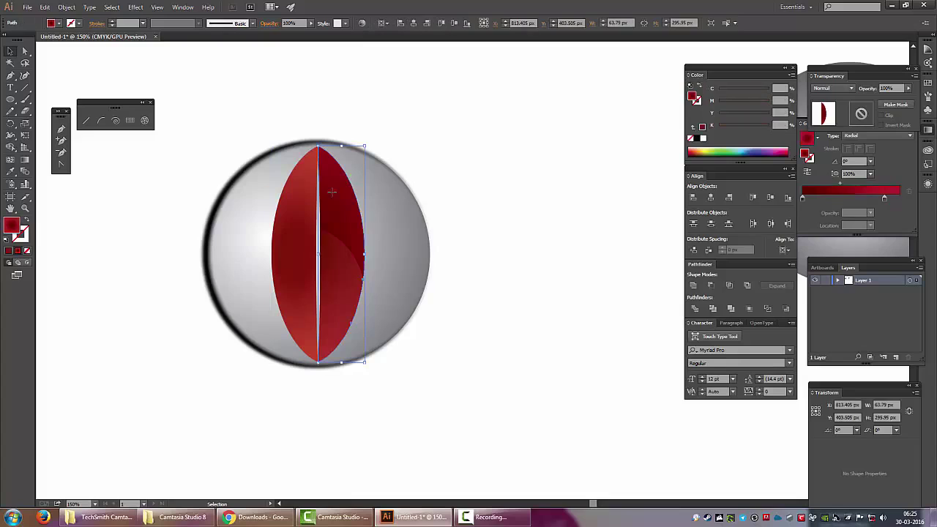
# Eyedrop the left lens half's gradient onto the right red half
pyautogui.press('i')
pyautogui.click(274, 203)
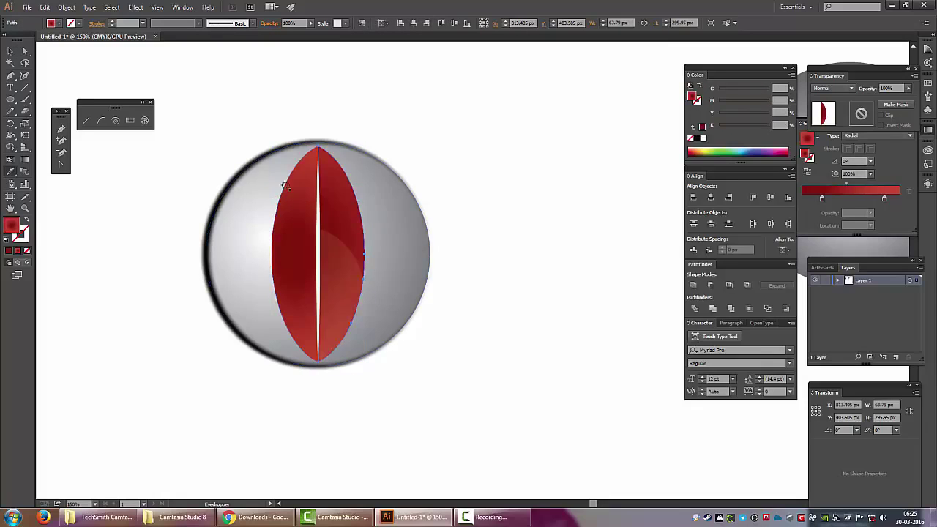
pyautogui.click(10, 51)
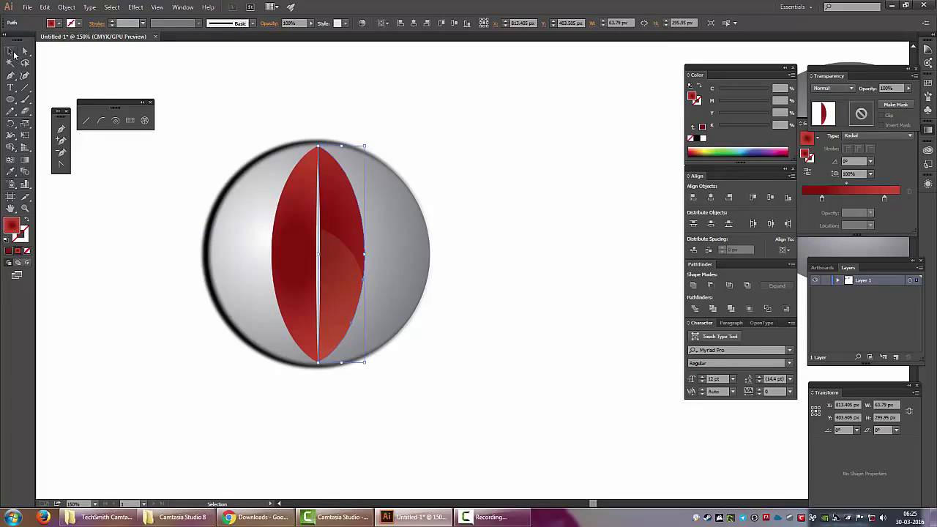
pyautogui.click(514, 124)
# Give the overlay shape 100% opacity and a white-to-transparent red radial gradient
pyautogui.click(350, 265)
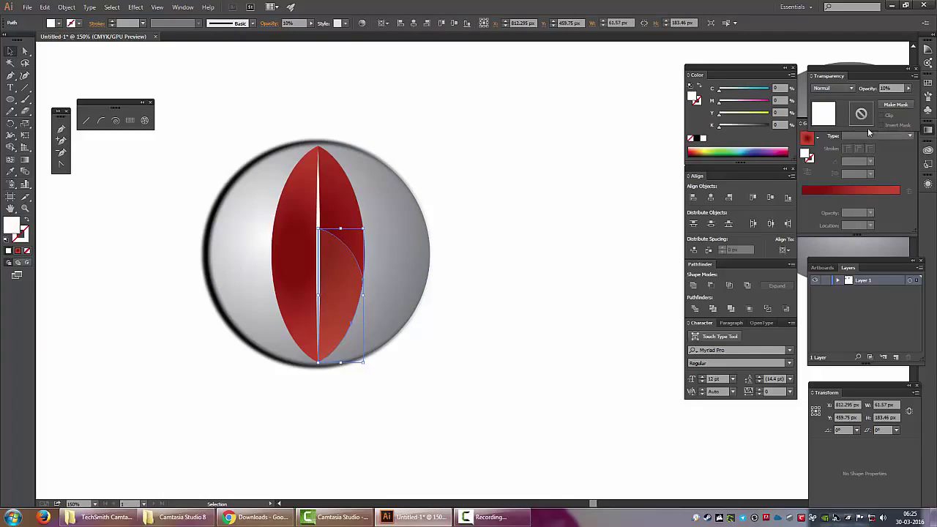
pyautogui.click(908, 88)
pyautogui.moveTo(871, 94); pyautogui.dragTo(919, 108)
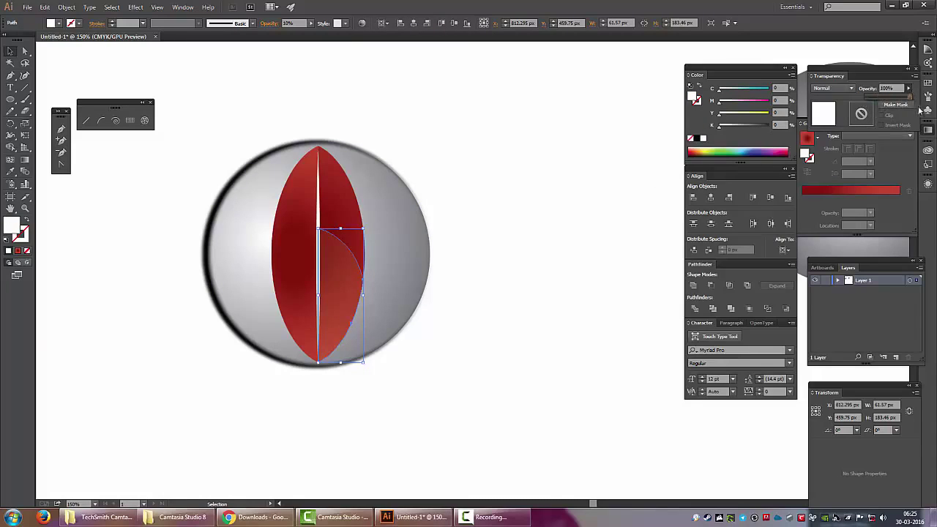
pyautogui.click(880, 191)
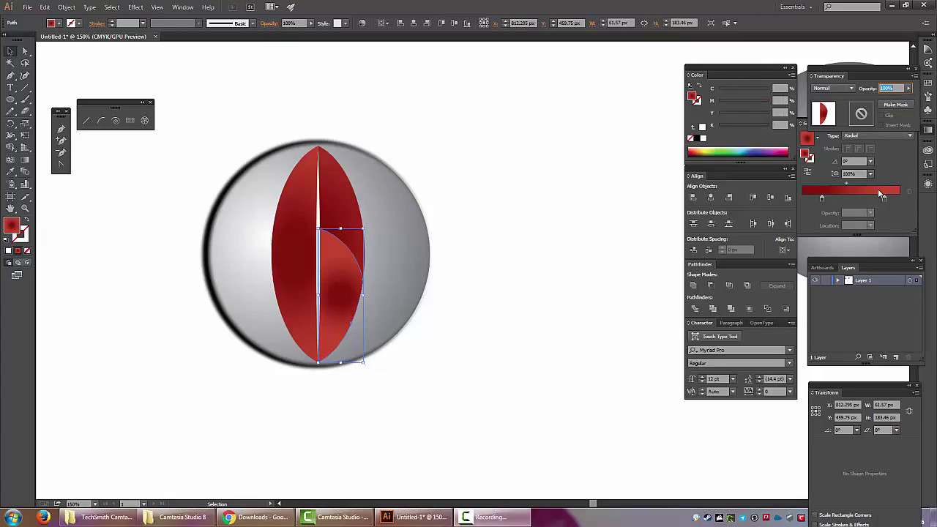
pyautogui.doubleClick(822, 199)
pyautogui.click(786, 231)
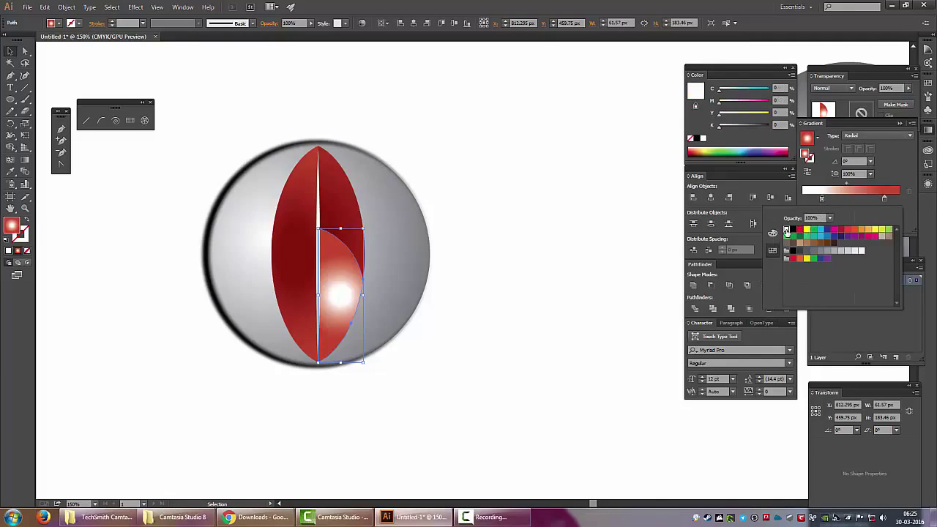
pyautogui.doubleClick(884, 199)
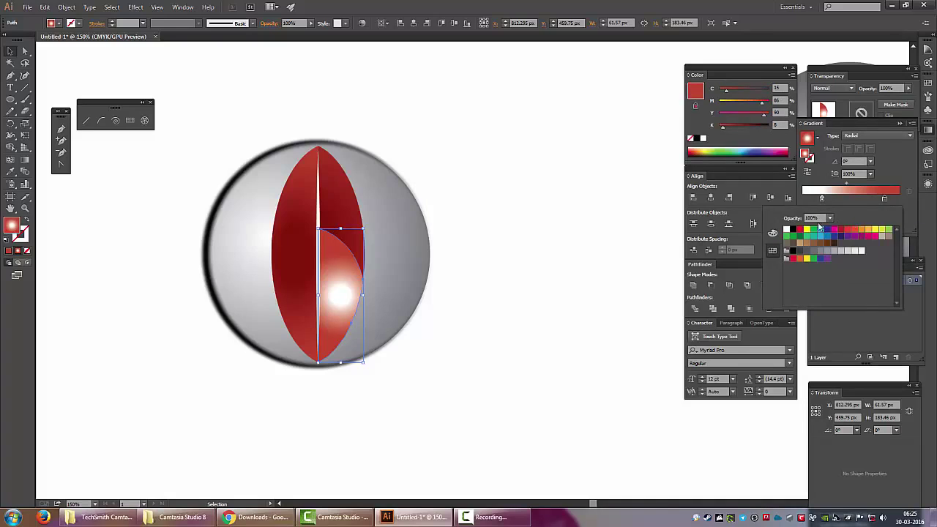
pyautogui.click(830, 218)
pyautogui.click(835, 228)
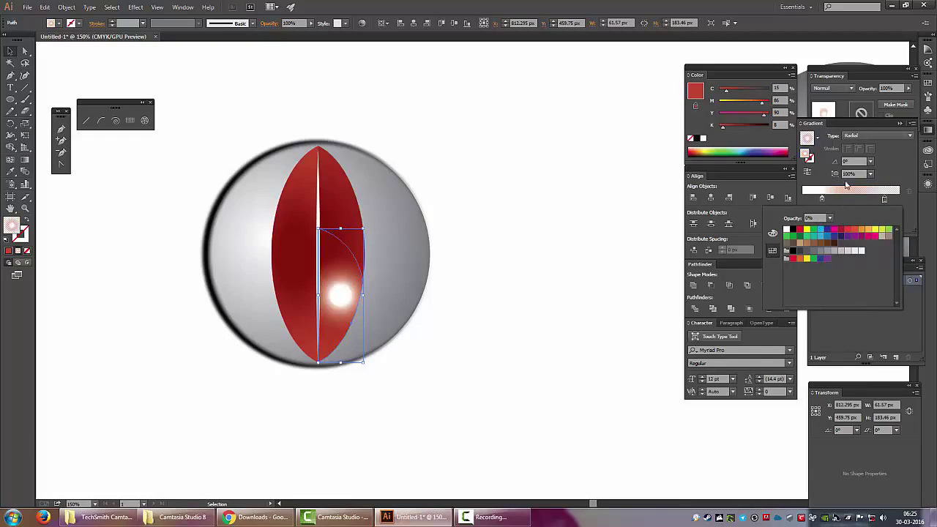
pyautogui.click(848, 189)
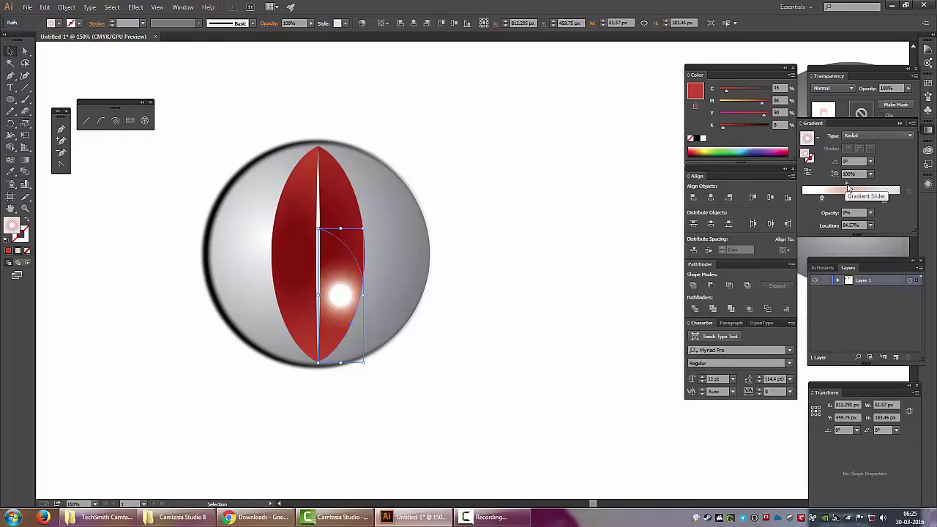
pyautogui.moveTo(849, 188); pyautogui.dragTo(810, 197)
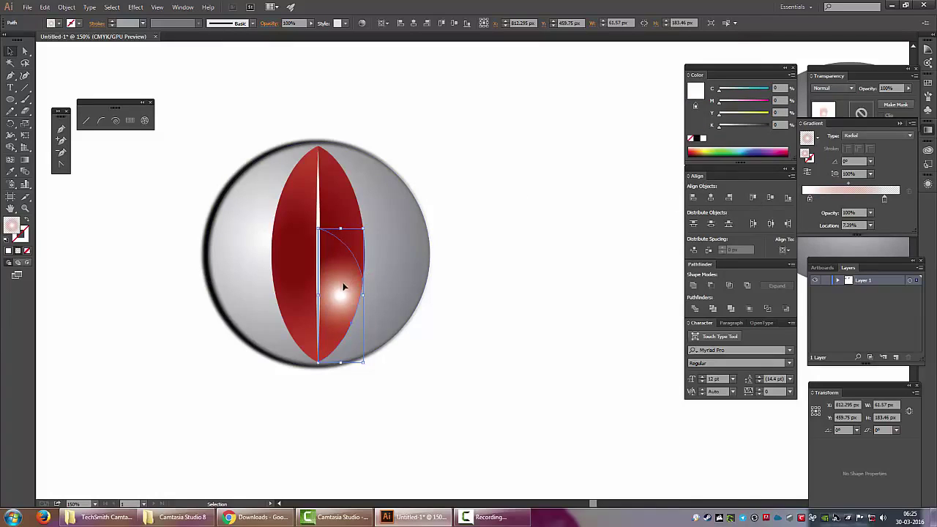
# Try moving the highlight up and left, then undo the move and deselect
pyautogui.moveTo(343, 287)
pyautogui.mouseDown()
pyautogui.moveTo(345, 272)
pyautogui.moveTo(324, 245)
pyautogui.mouseUp()
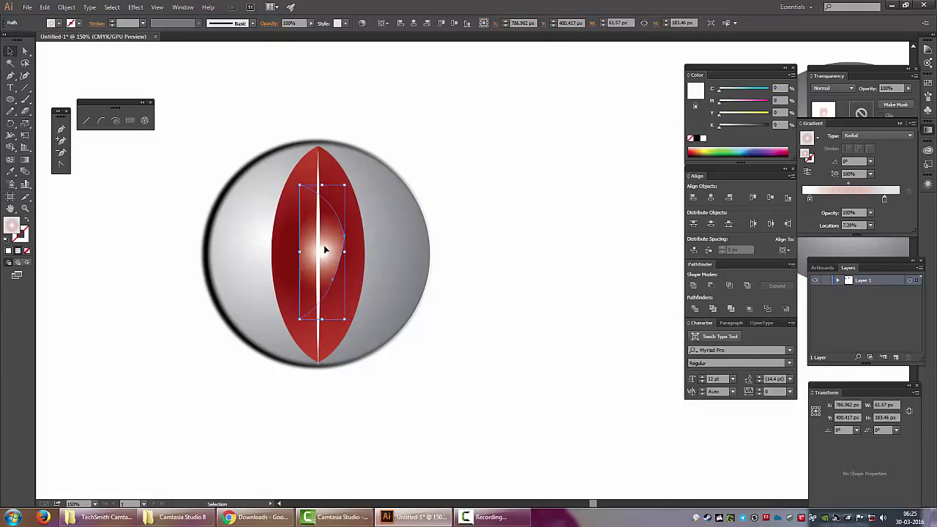
pyautogui.hotkey('ctrl', 'z')
pyautogui.hotkey('ctrl', 'z')
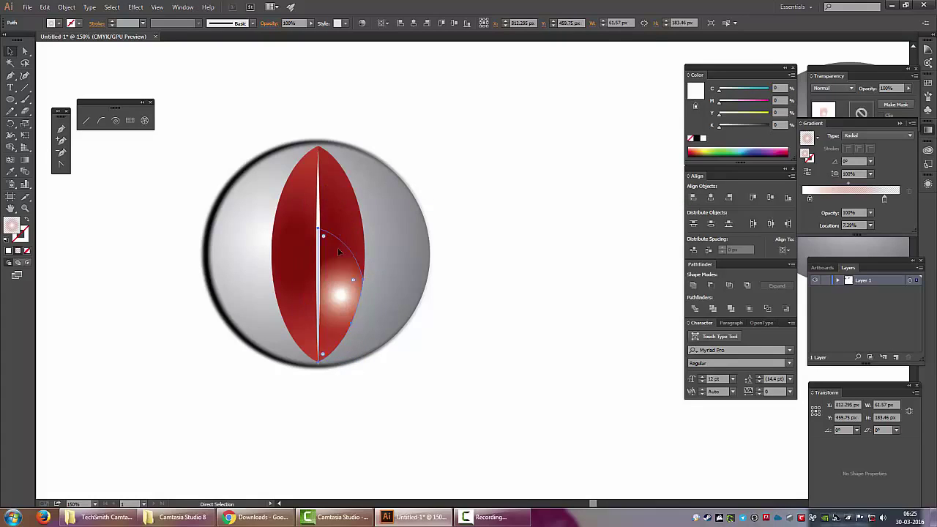
pyautogui.press('v')
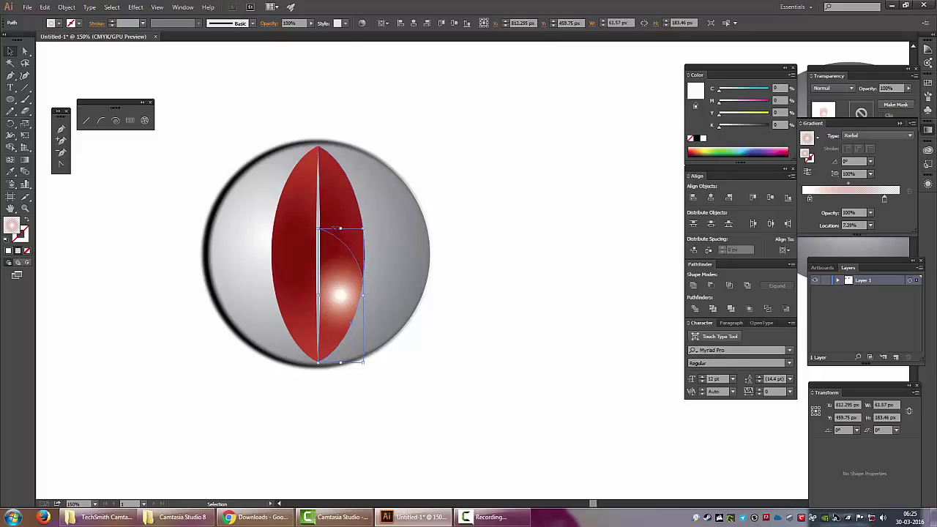
pyautogui.click(557, 228)
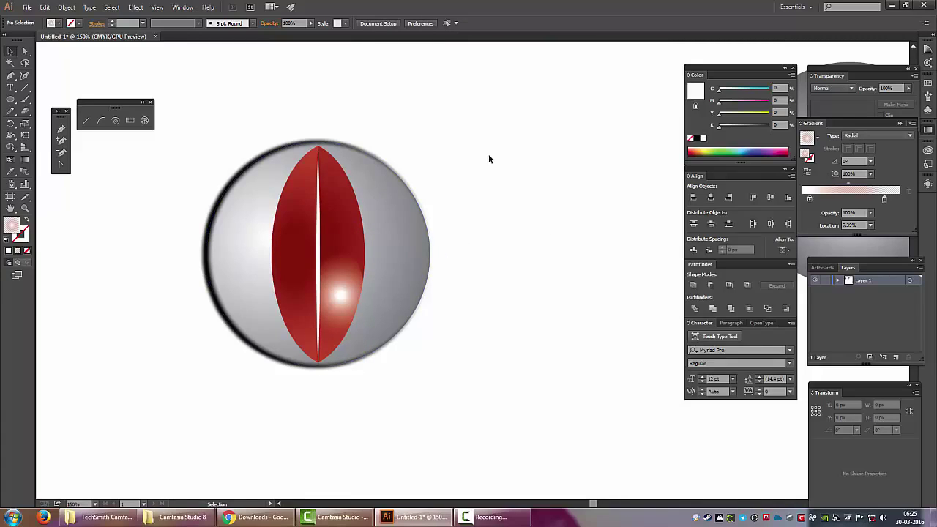
# Apply a Stylize drop shadow effect to the sphere artwork
pyautogui.press('a')
pyautogui.hotkey('ctrl', '-')
pyautogui.hotkey('ctrl', '-')
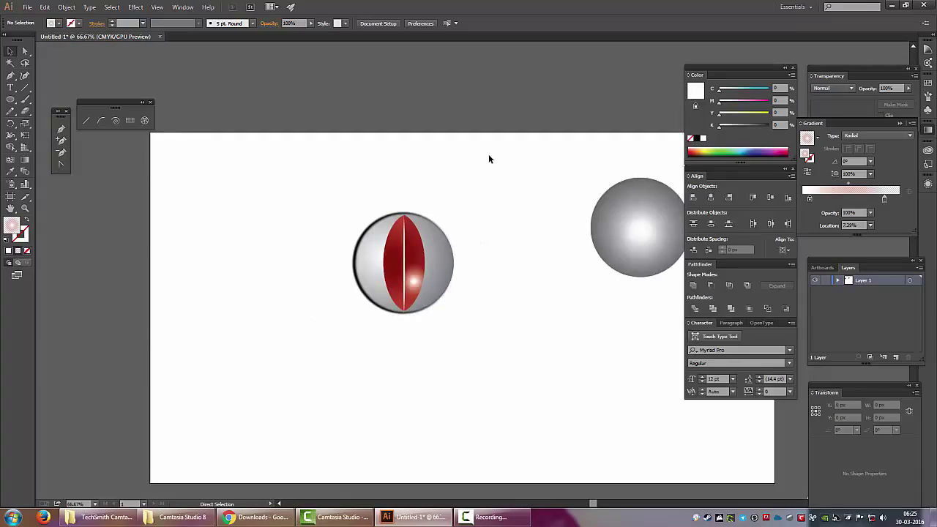
pyautogui.moveTo(561, 270)
pyautogui.mouseDown()
pyautogui.moveTo(474, 221)
pyautogui.moveTo(496, 249)
pyautogui.mouseUp()
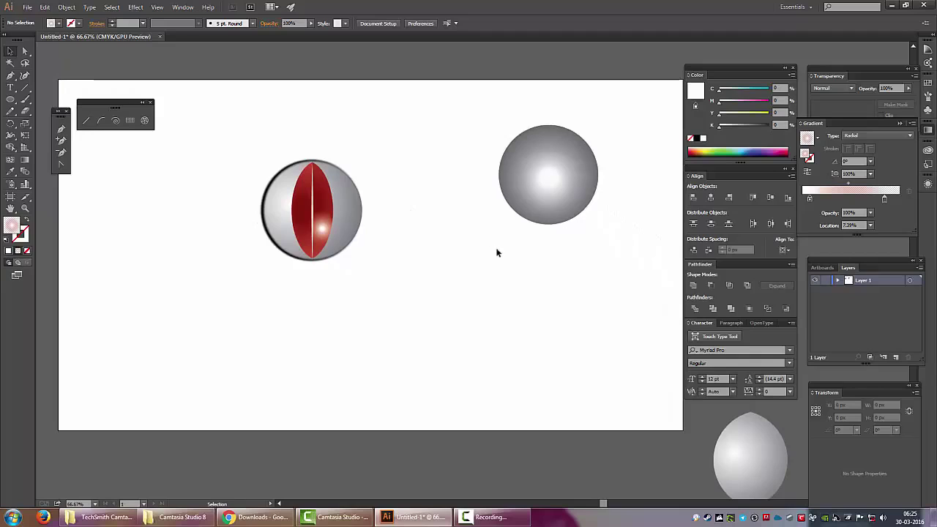
pyautogui.click(328, 189)
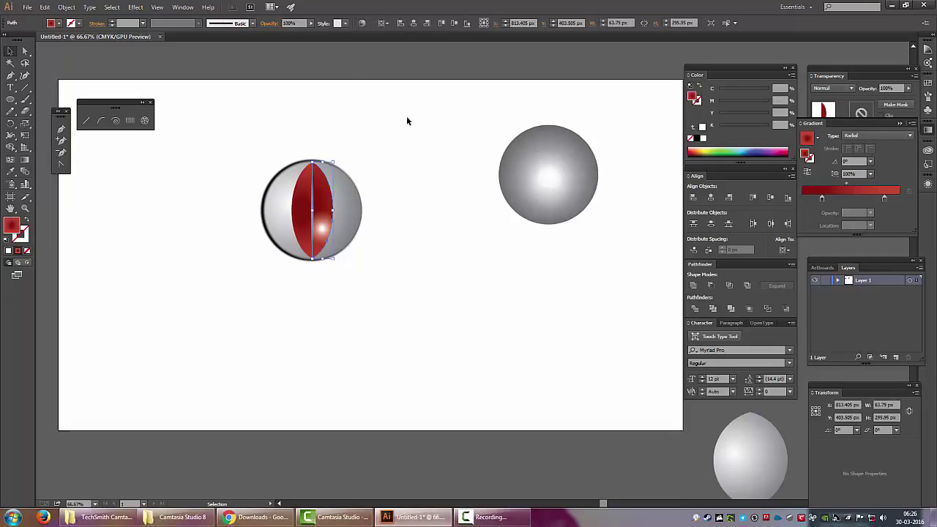
pyautogui.click(135, 7)
pyautogui.moveTo(162, 70)
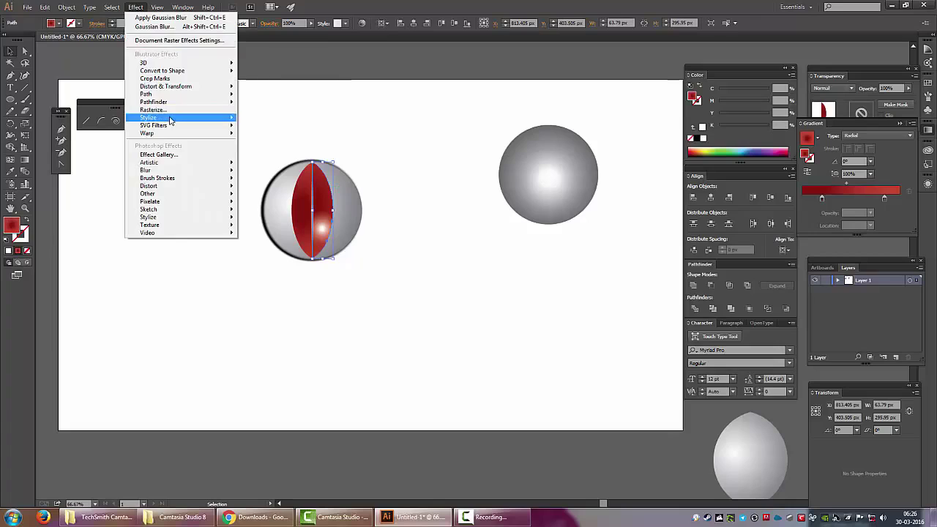
pyautogui.moveTo(153, 117)
pyautogui.click(270, 119)
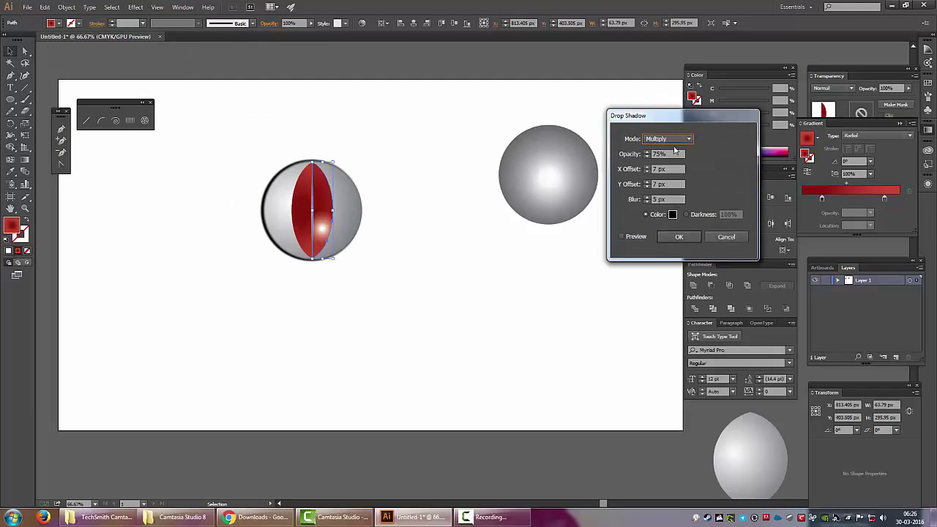
pyautogui.click(622, 236)
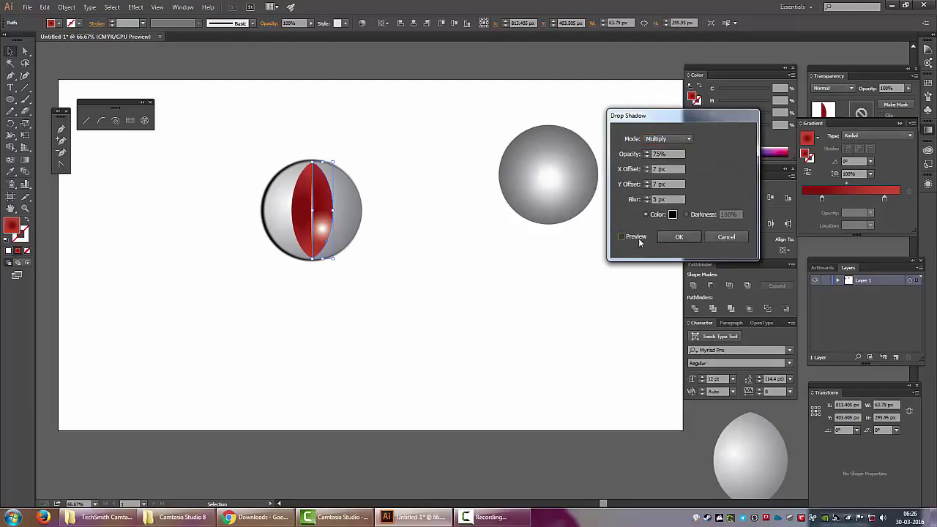
pyautogui.click(693, 238)
pyautogui.click(440, 216)
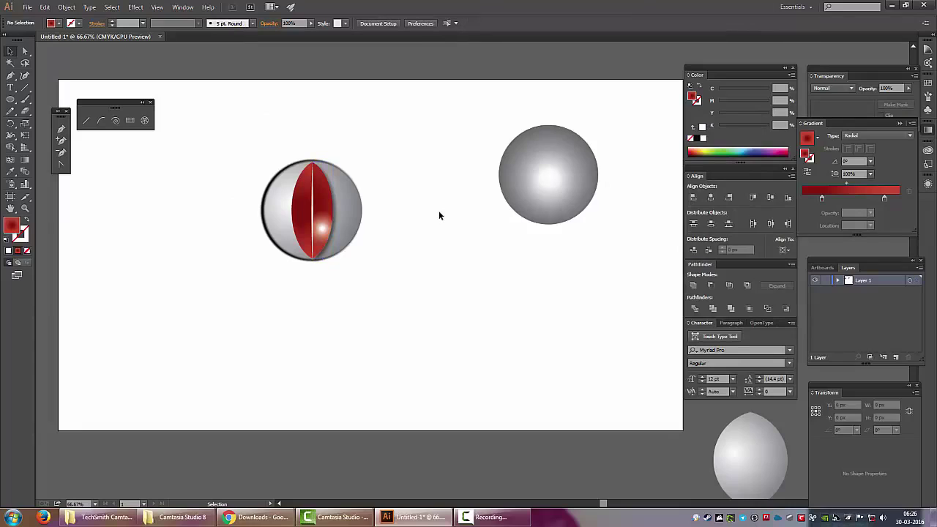
# Give the red lens a Multiply drop shadow: 75% opacity, 7 px offsets, 5 px blur
pyautogui.click(298, 209)
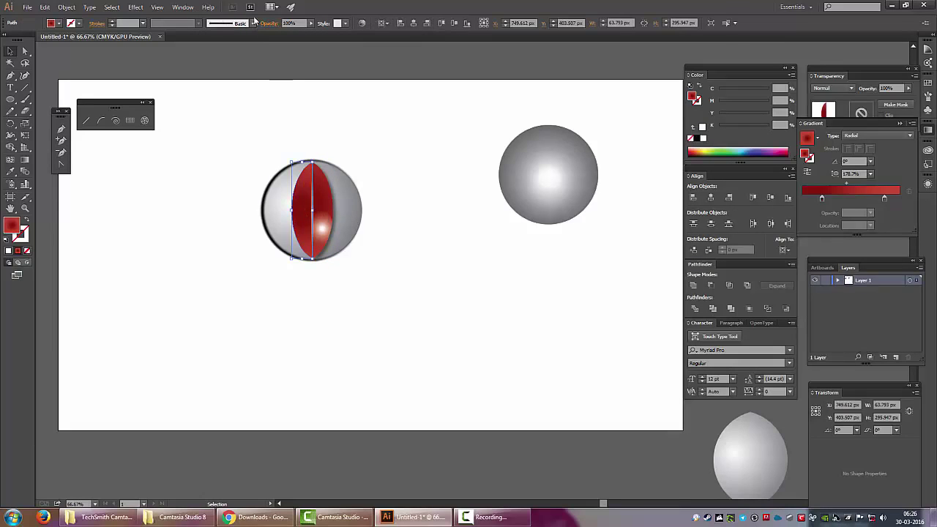
pyautogui.click(136, 7)
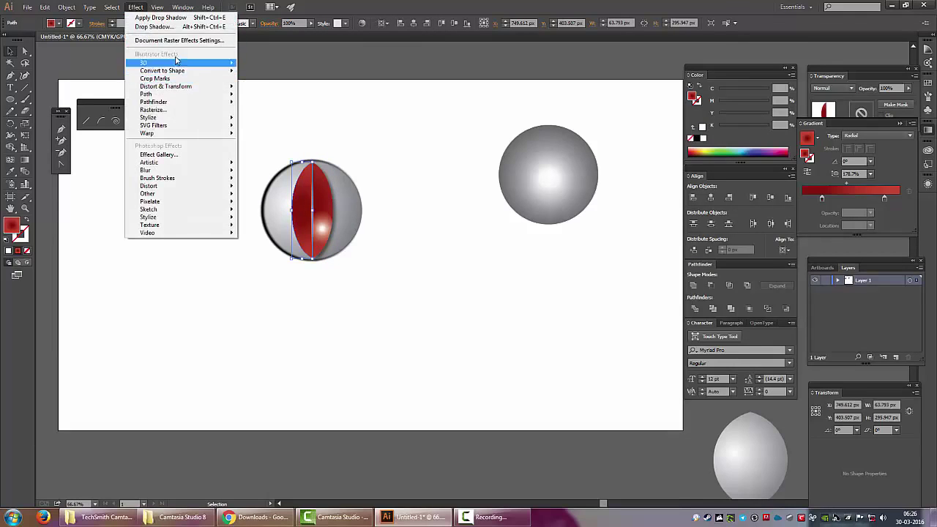
pyautogui.moveTo(148, 117)
pyautogui.click(269, 120)
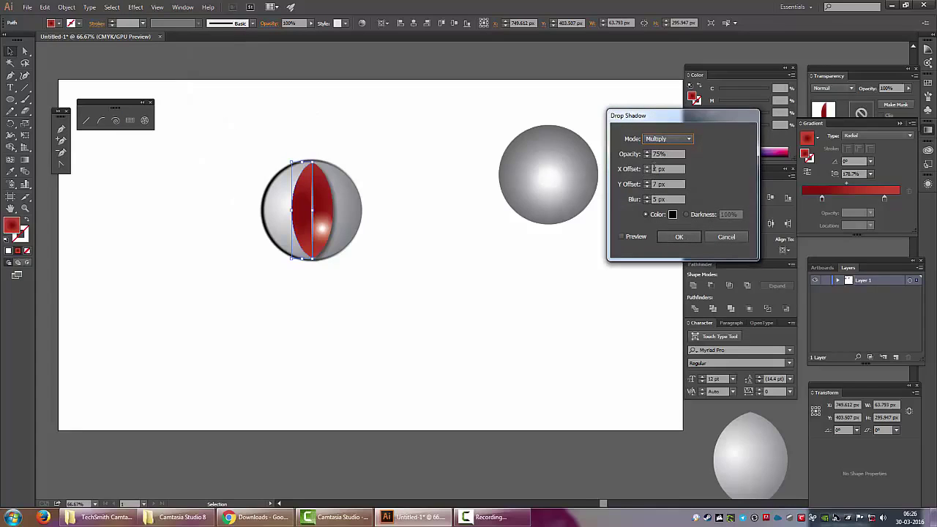
pyautogui.click(654, 168)
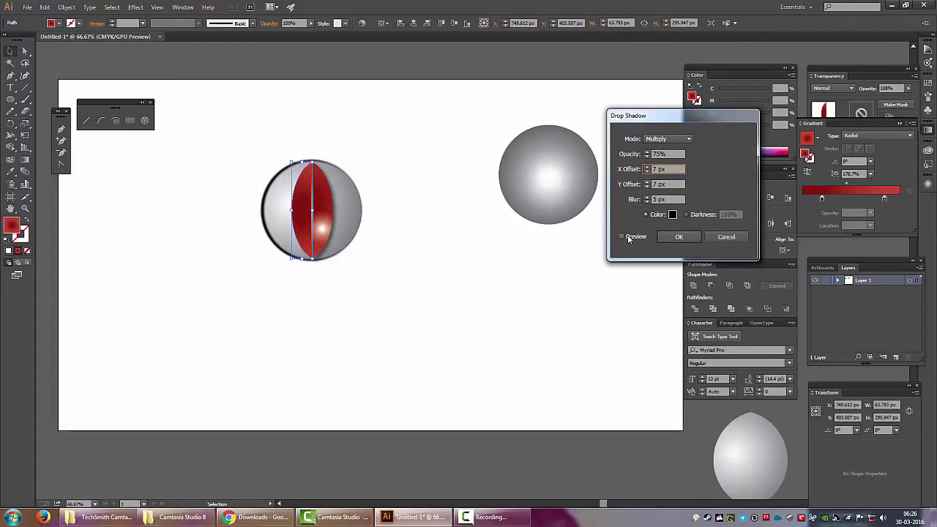
pyautogui.click(674, 237)
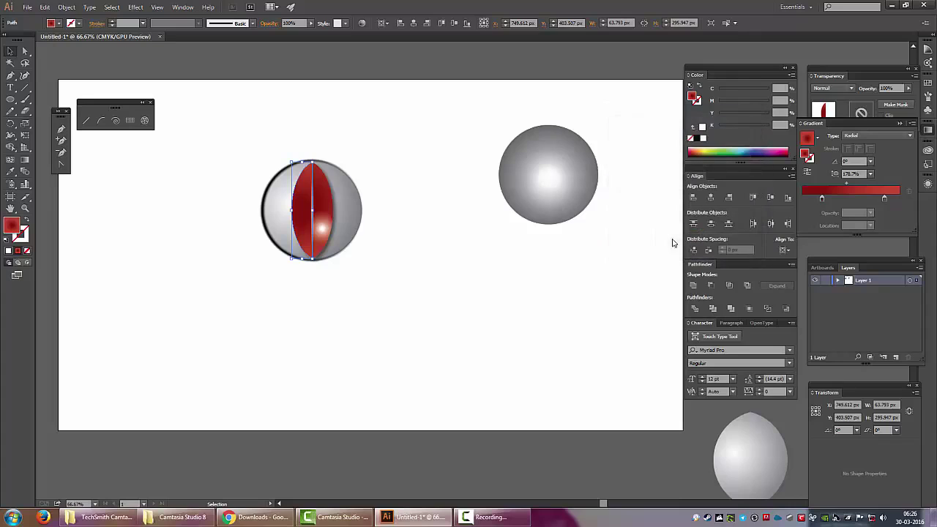
pyautogui.click(520, 243)
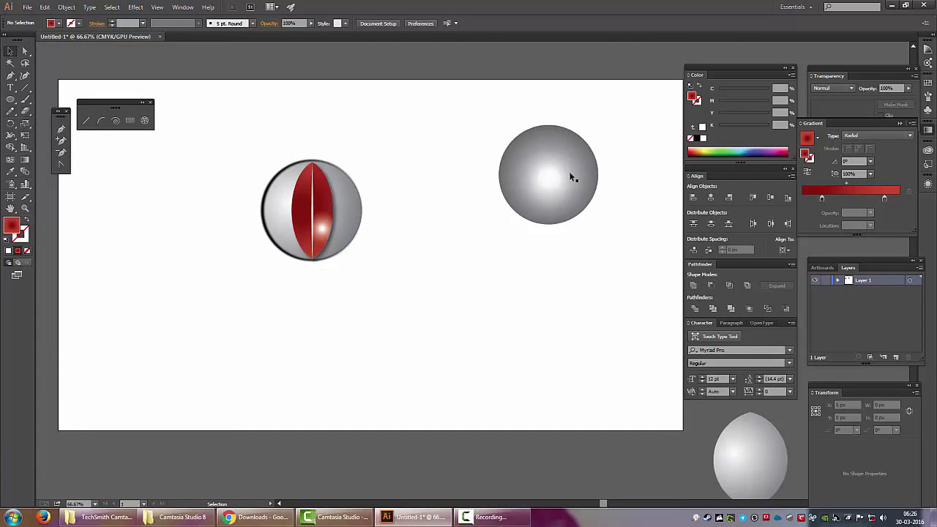
# Move the grey sphere group onto the eye and nudge it left until aligned near X 788 px
pyautogui.moveTo(609, 249); pyautogui.dragTo(611, 267)
pyautogui.click(522, 161)
pyautogui.click(471, 134)
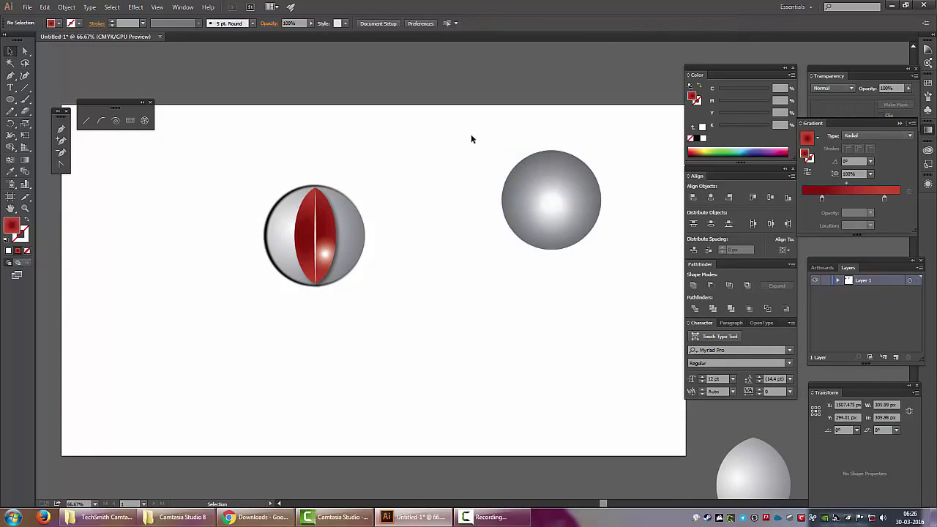
pyautogui.moveTo(471, 134); pyautogui.dragTo(613, 234)
pyautogui.moveTo(542, 210)
pyautogui.mouseDown()
pyautogui.moveTo(356, 225)
pyautogui.moveTo(525, 211)
pyautogui.moveTo(530, 318)
pyautogui.moveTo(366, 257)
pyautogui.moveTo(340, 234)
pyautogui.mouseUp()
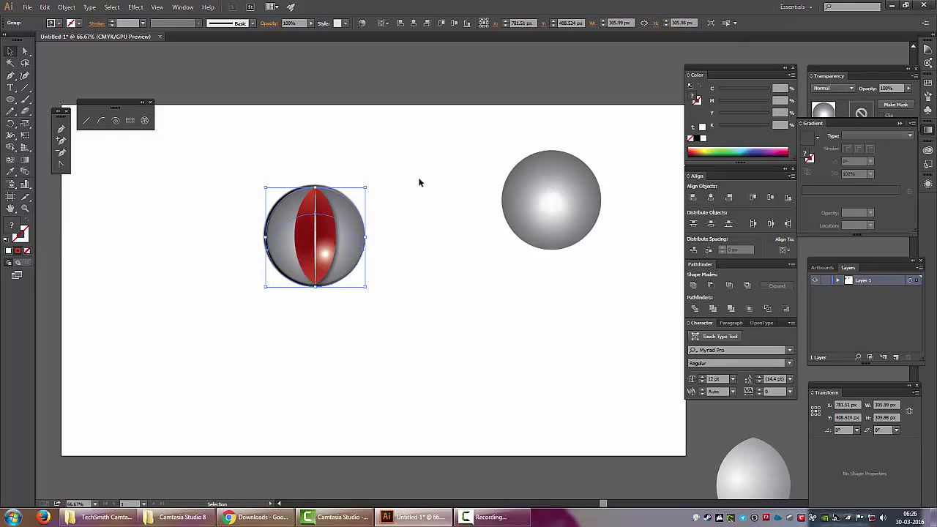
pyautogui.press('Left')
pyautogui.press('Left')
pyautogui.press('Left')
pyautogui.press('Left')
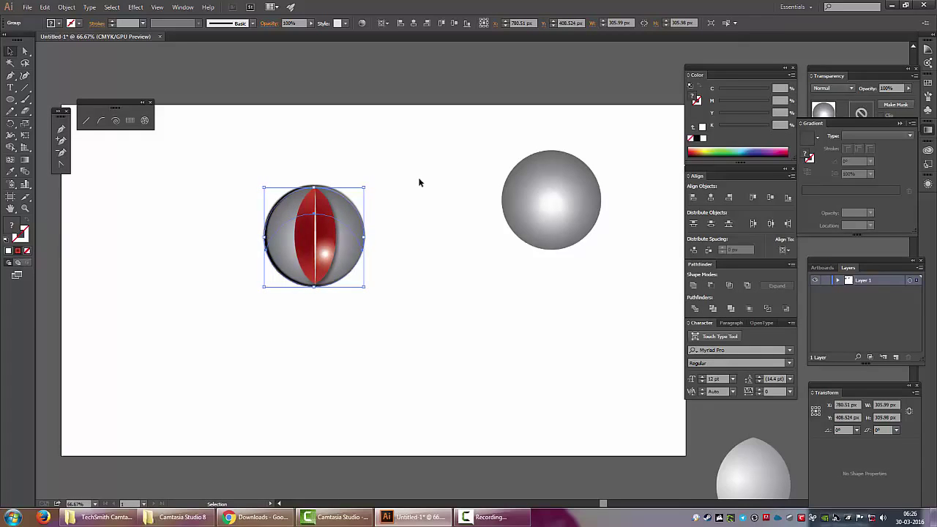
pyautogui.press('Left')
pyautogui.press('Left')
pyautogui.press('Left')
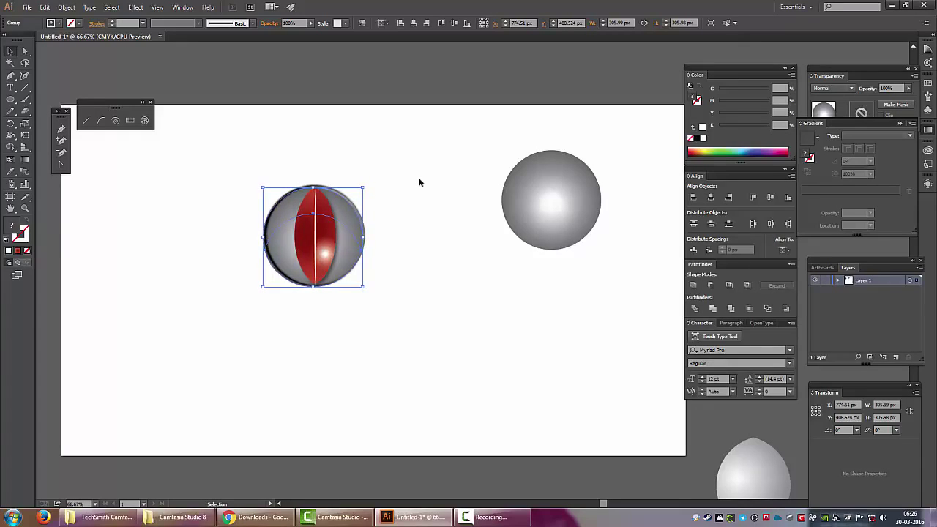
pyautogui.press('Left')
pyautogui.press('Left')
pyautogui.press('Left')
pyautogui.press('Left')
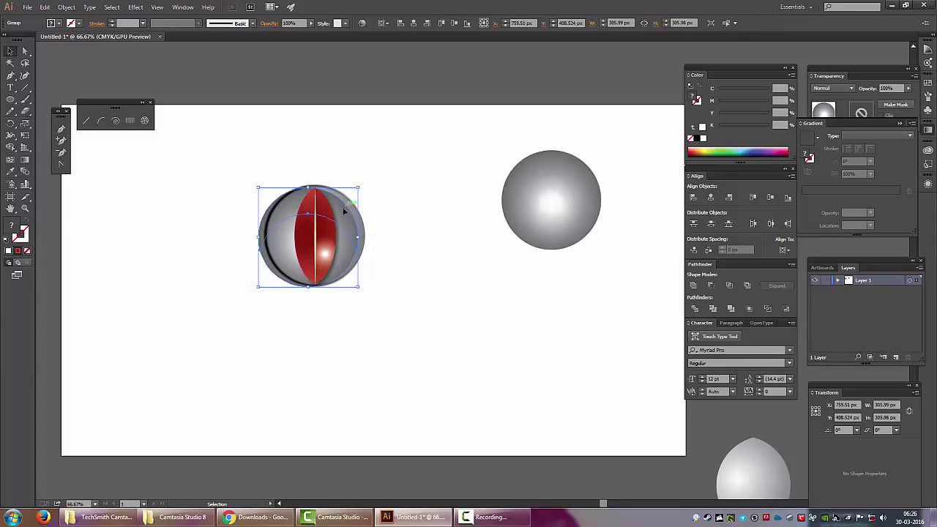
pyautogui.moveTo(341, 211); pyautogui.dragTo(314, 210)
pyautogui.click(428, 175)
# Bring the plain grey sphere to the front and browse blend modes, trying Darken
pyautogui.rightClick(345, 210)
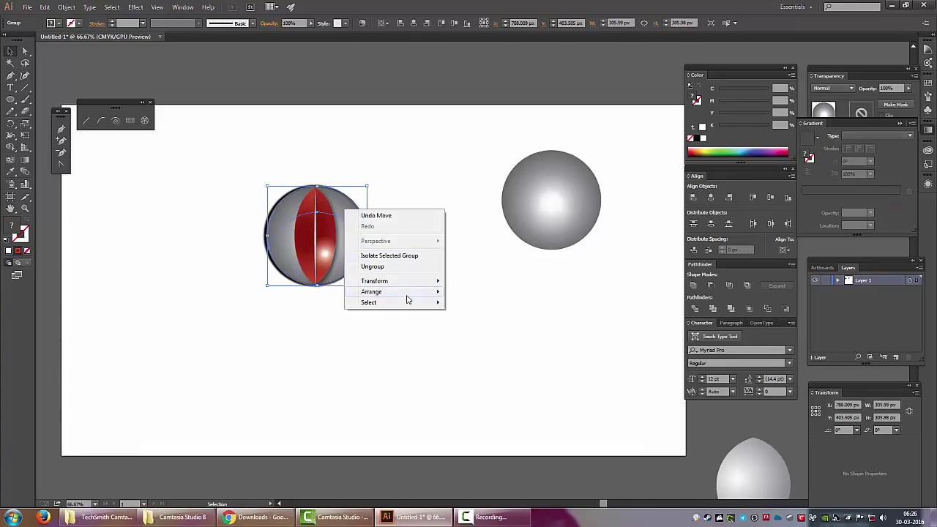
pyautogui.moveTo(381, 291)
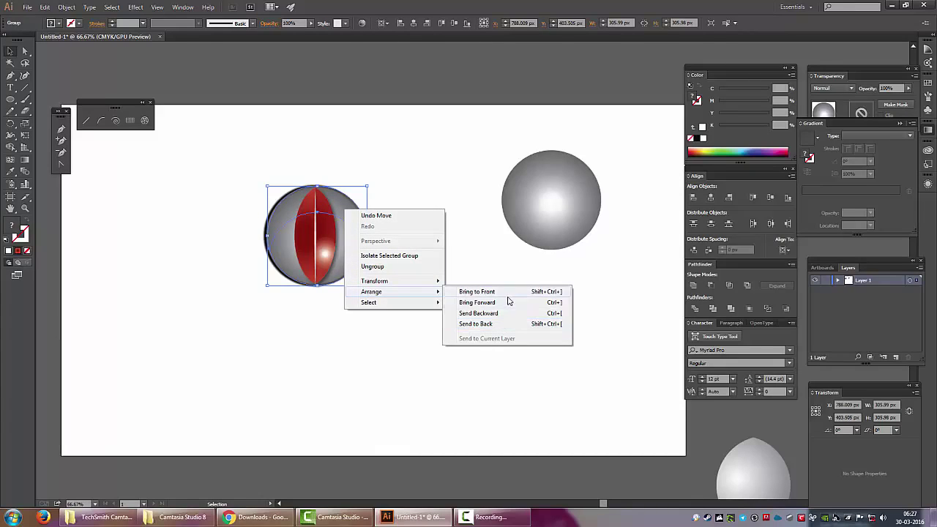
pyautogui.click(510, 294)
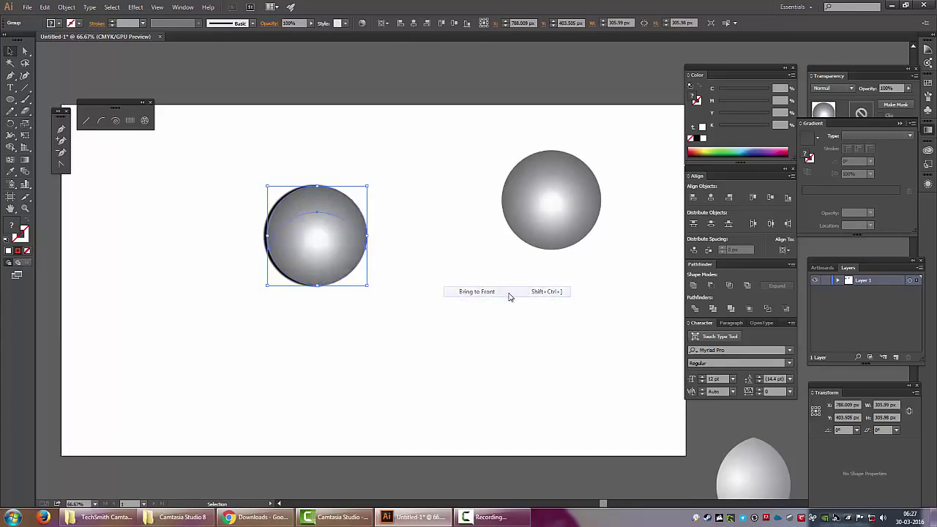
pyautogui.click(833, 88)
pyautogui.click(841, 108)
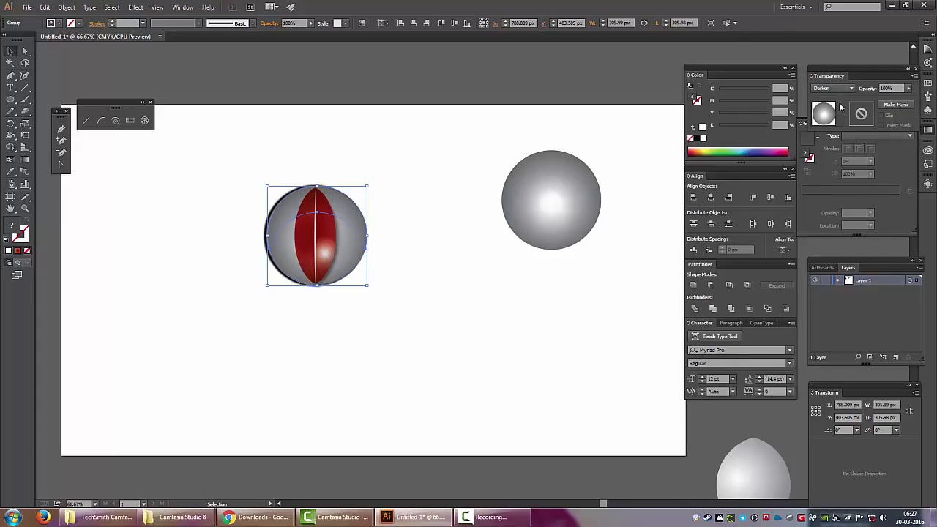
pyautogui.scroll(-1, 848, 90)
pyautogui.scroll(-1, 847, 89)
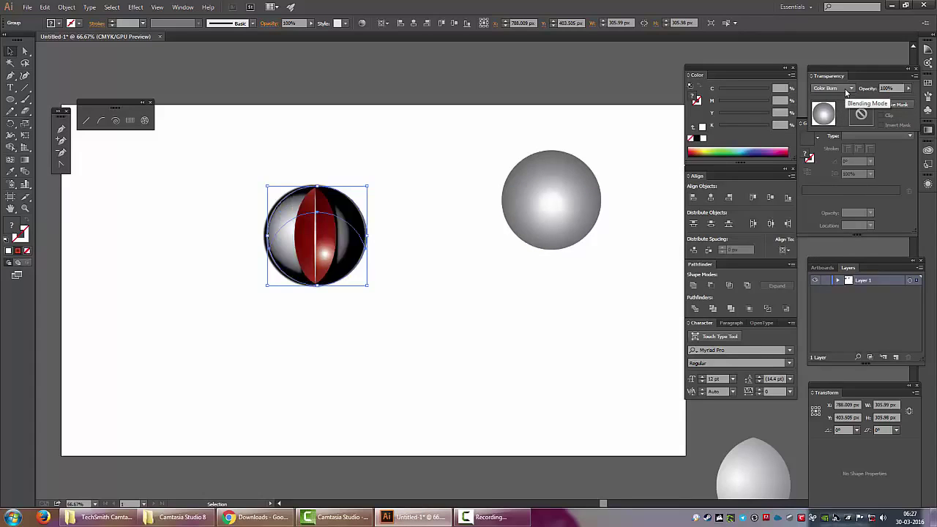
pyautogui.scroll(-1, 847, 90)
pyautogui.scroll(-1, 847, 90)
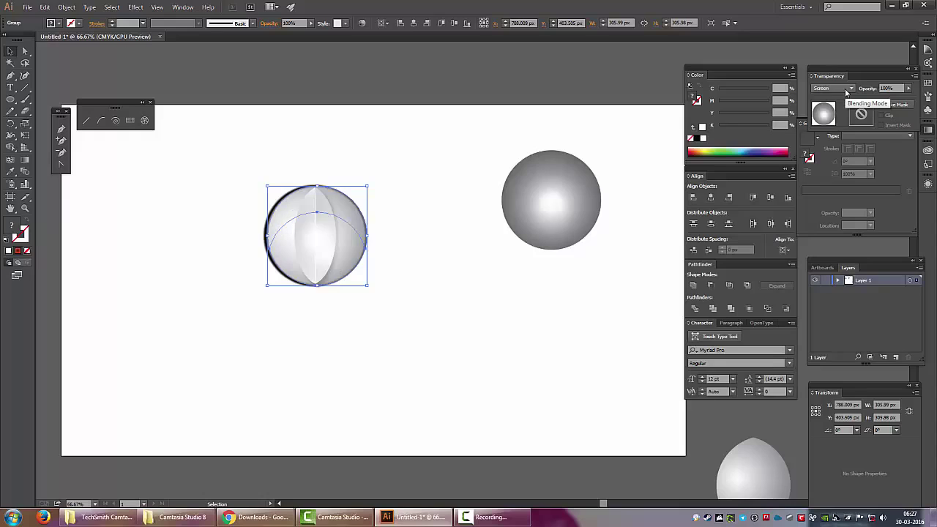
pyautogui.scroll(-1, 848, 90)
pyautogui.scroll(-1, 847, 90)
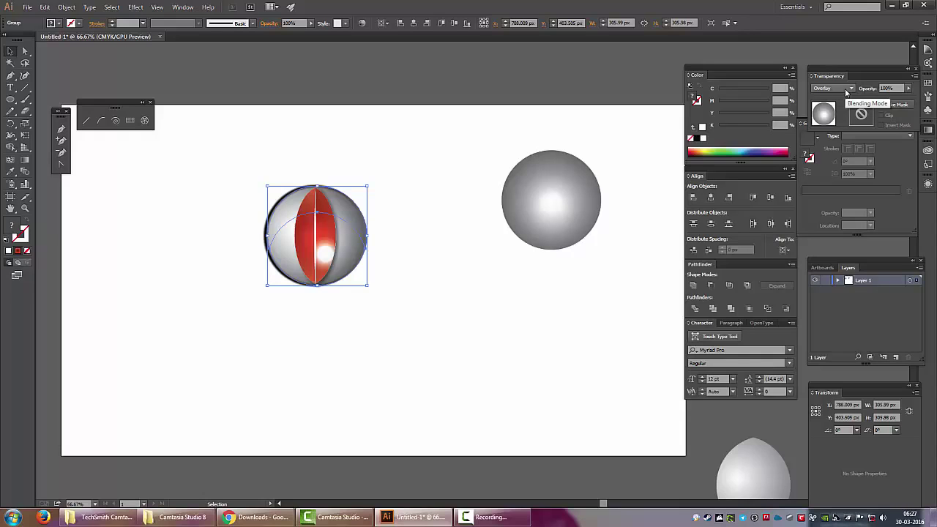
pyautogui.scroll(1, 848, 90)
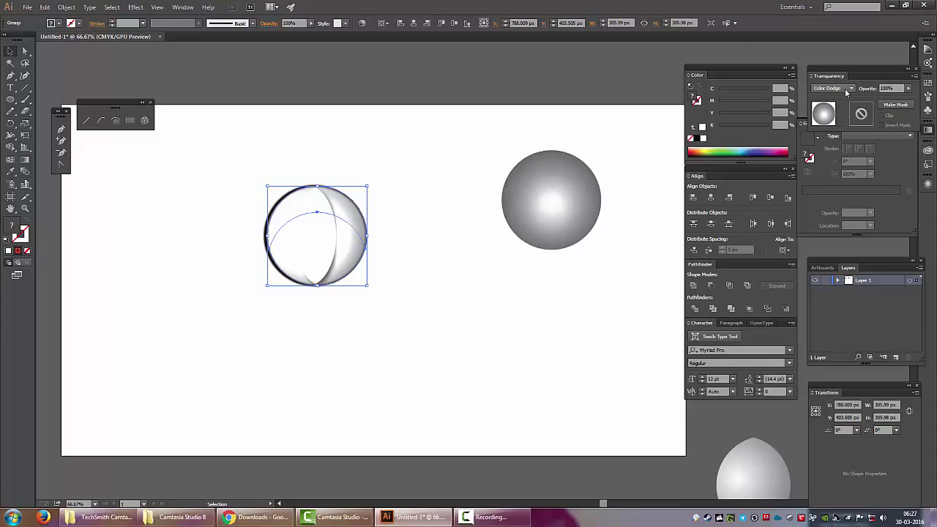
pyautogui.scroll(-1, 847, 91)
pyautogui.scroll(-1, 848, 91)
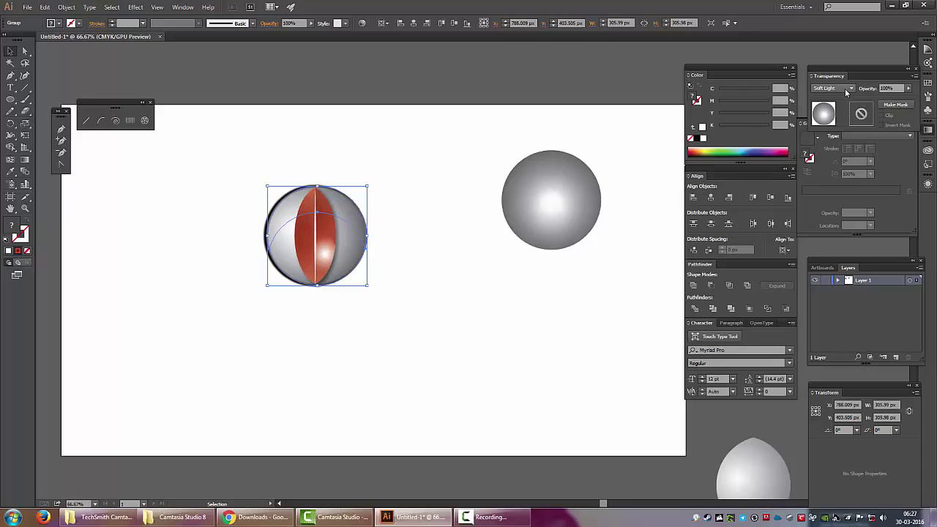
pyautogui.scroll(-1, 847, 90)
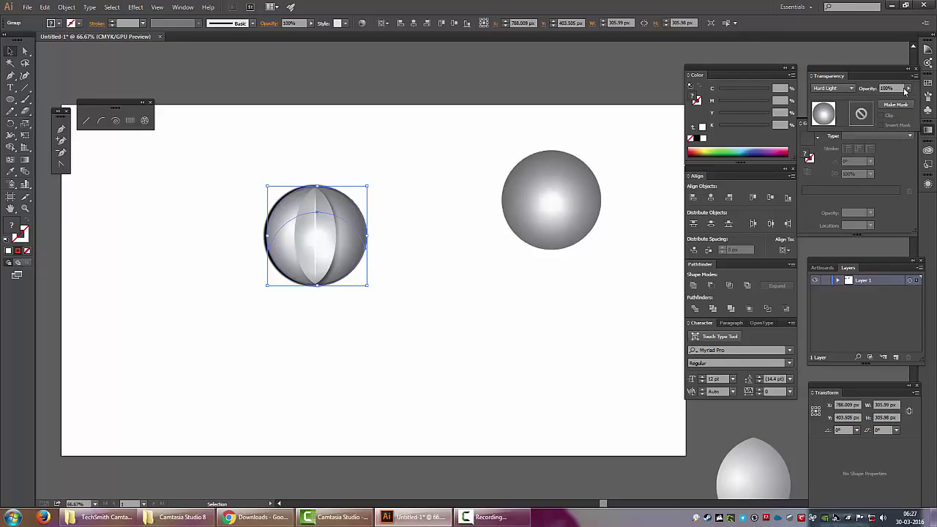
# Keep the sphere at 100% opacity, nudge it left, and blend it with Overlay
pyautogui.moveTo(906, 91)
pyautogui.mouseDown()
pyautogui.moveTo(883, 101)
pyautogui.moveTo(912, 100)
pyautogui.mouseUp()
pyautogui.click(851, 89)
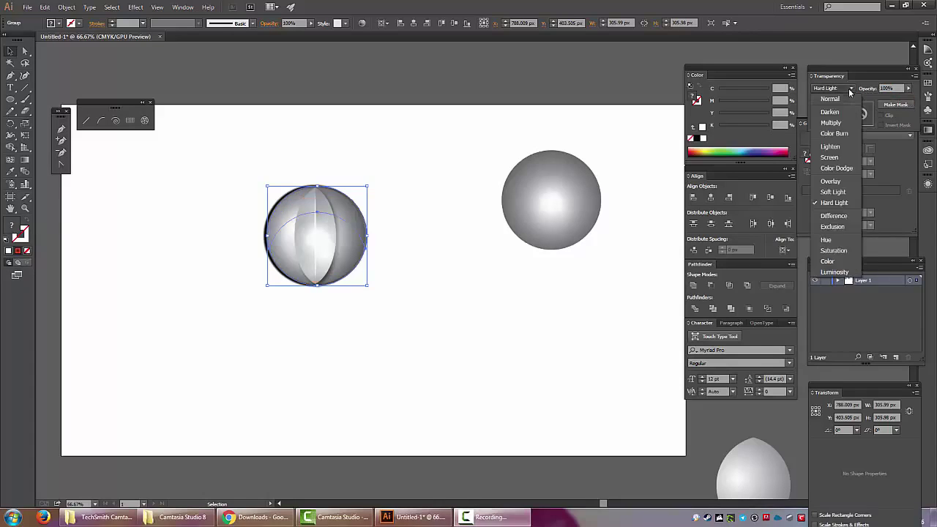
pyautogui.click(831, 98)
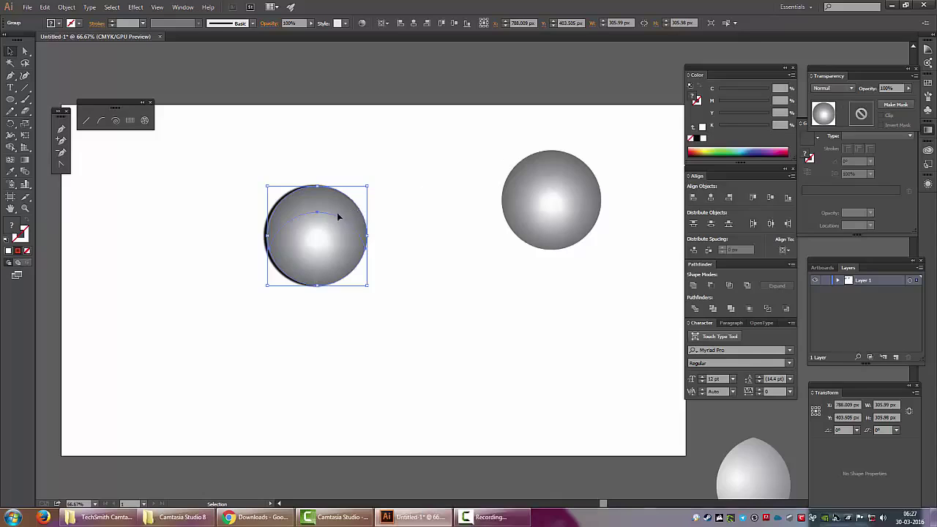
pyautogui.moveTo(346, 214); pyautogui.dragTo(341, 214)
pyautogui.click(833, 89)
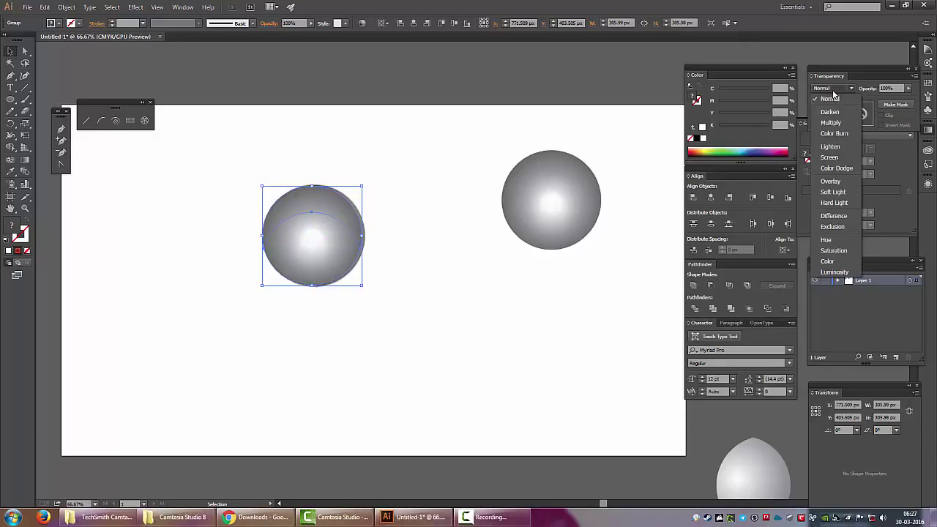
pyautogui.click(832, 181)
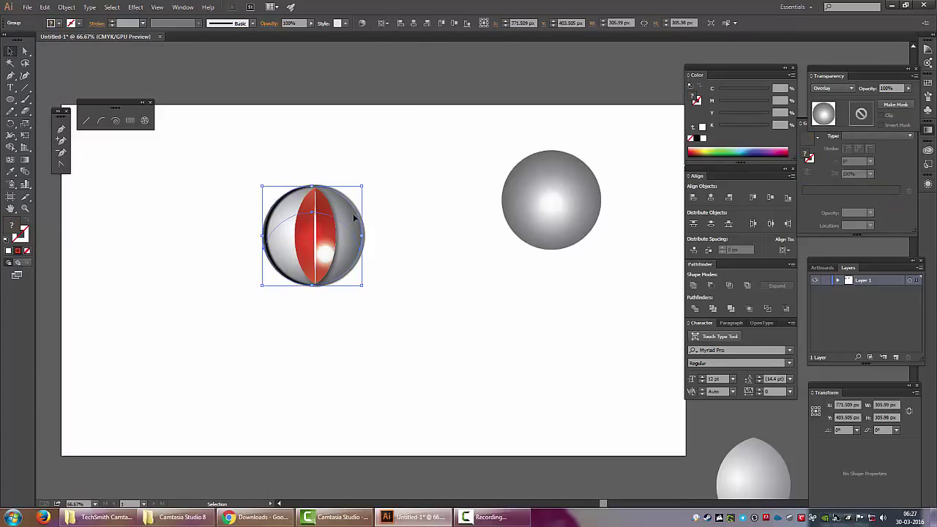
# Nudge the red-striped sphere group slightly lower
pyautogui.click(375, 206)
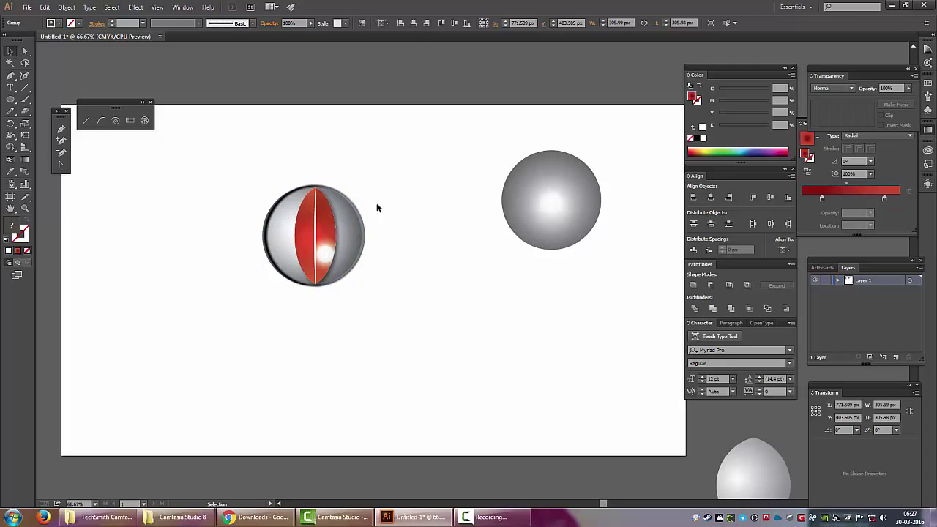
pyautogui.click(351, 219)
pyautogui.moveTo(350, 228); pyautogui.dragTo(358, 233)
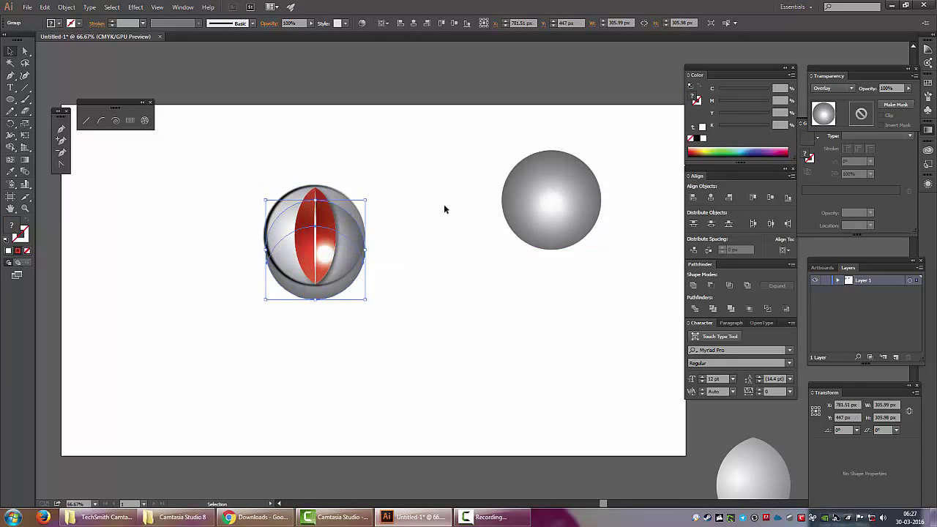
pyautogui.click(443, 205)
# Merge the sphere's pieces with the Shape Builder, removing the stray bottom line
pyautogui.moveTo(274, 144); pyautogui.dragTo(381, 307)
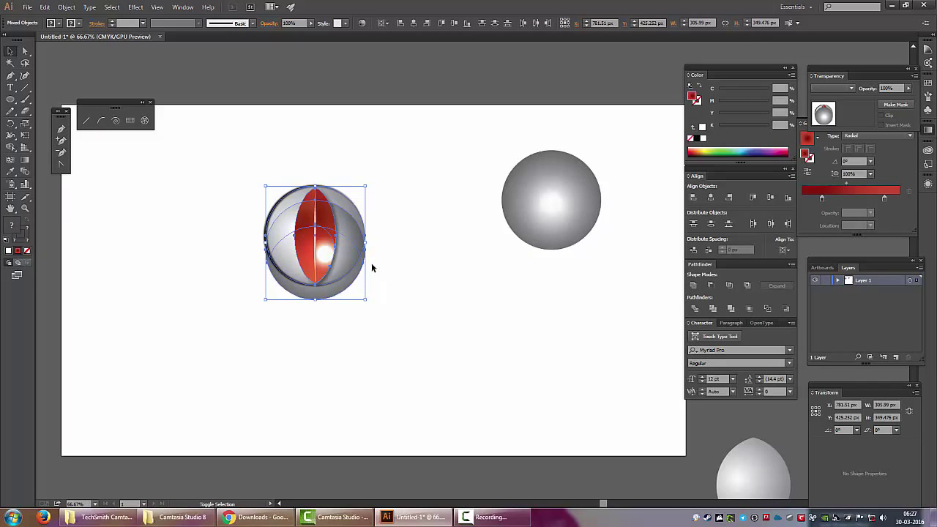
pyautogui.hotkey('shift', 'm')
pyautogui.click(299, 242)
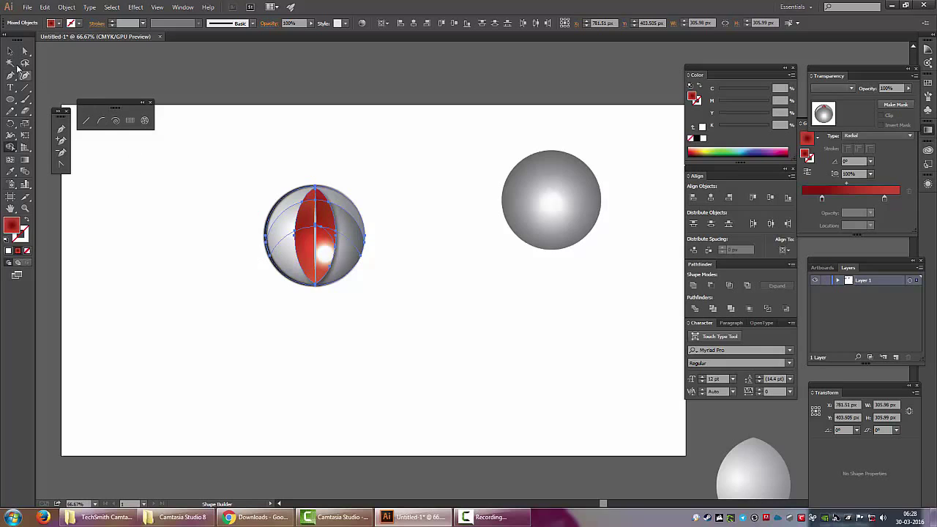
pyautogui.click(10, 51)
pyautogui.click(433, 186)
# Check the merged sphere's selection, then select the plain grey sphere on the right
pyautogui.moveTo(255, 152); pyautogui.dragTo(397, 308)
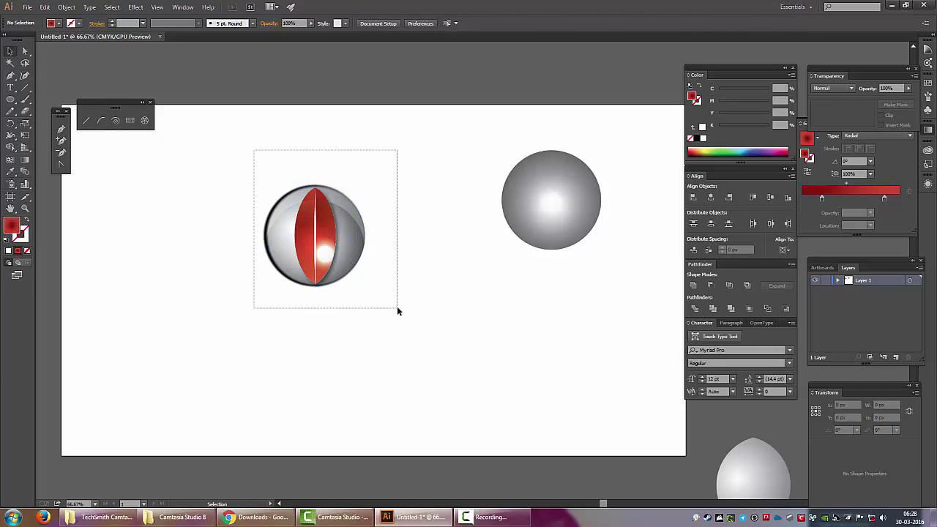
pyautogui.click(447, 242)
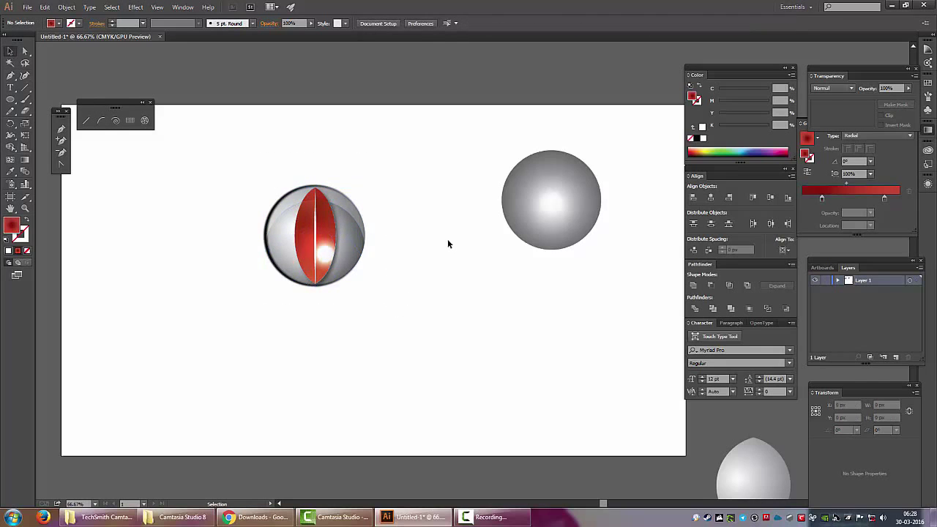
pyautogui.click(356, 234)
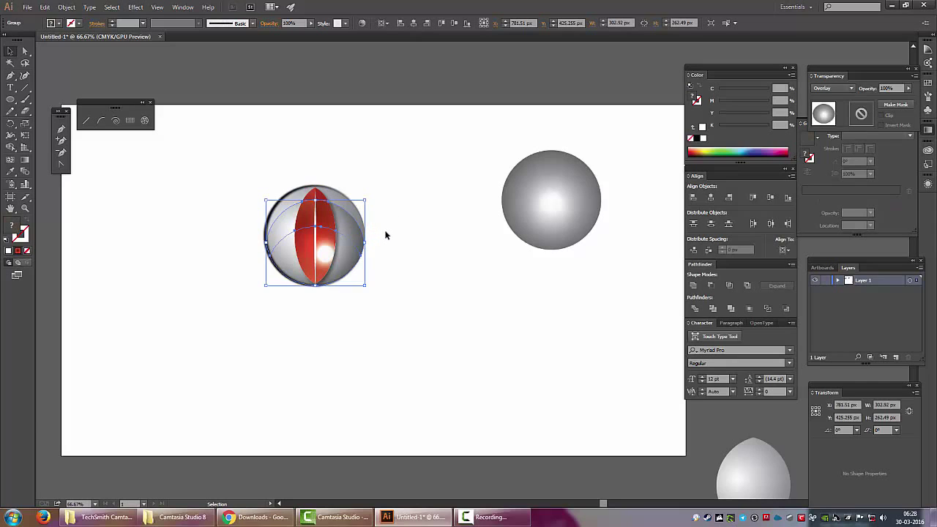
pyautogui.click(437, 233)
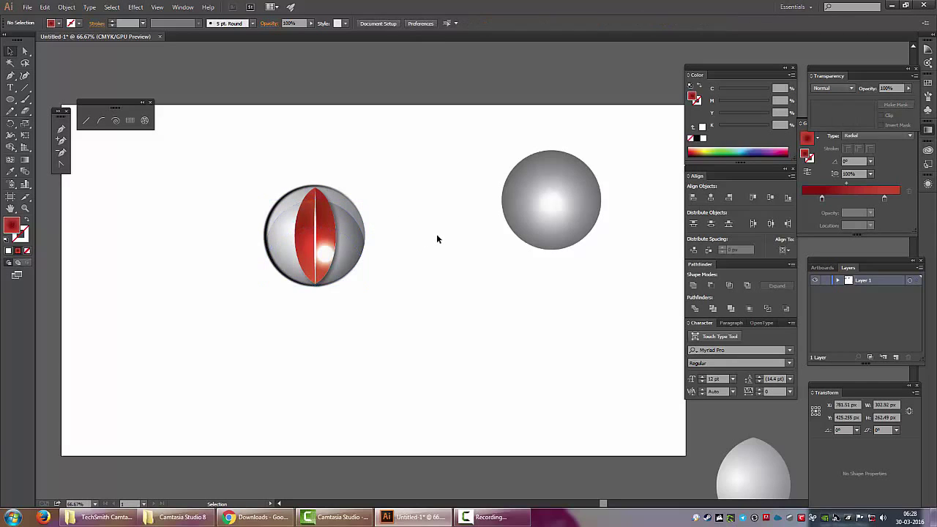
pyautogui.moveTo(245, 157); pyautogui.dragTo(404, 323)
pyautogui.click(437, 288)
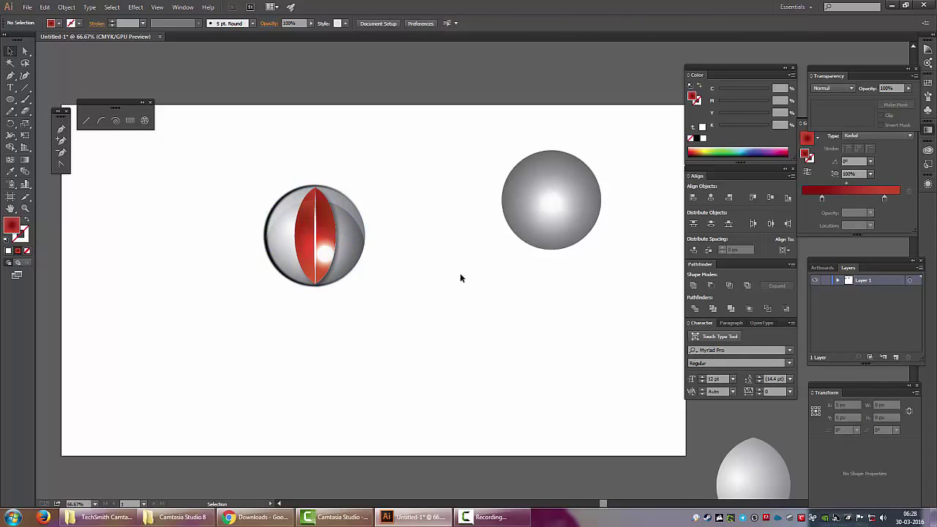
pyautogui.moveTo(478, 147); pyautogui.dragTo(622, 266)
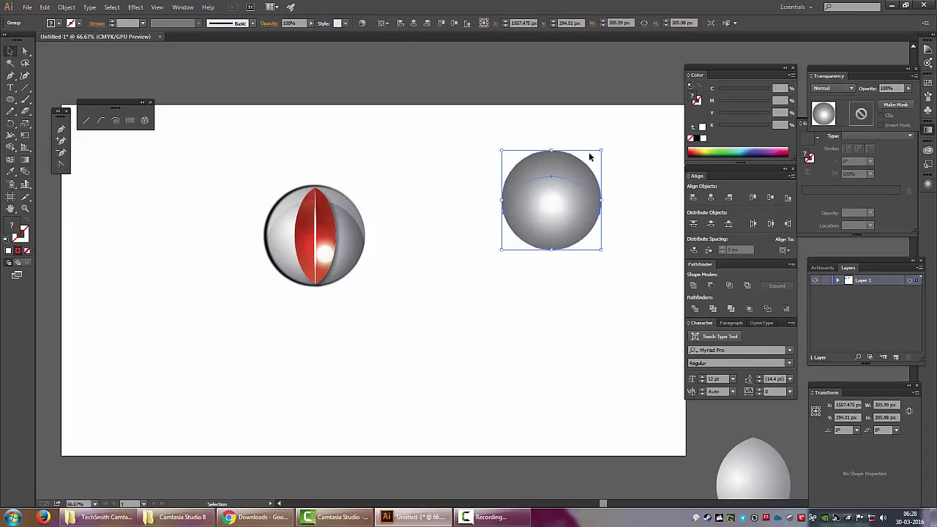
# Duplicate the grey sphere below and shrink the upper copy into a small ball
pyautogui.moveTo(538, 189); pyautogui.dragTo(506, 353)
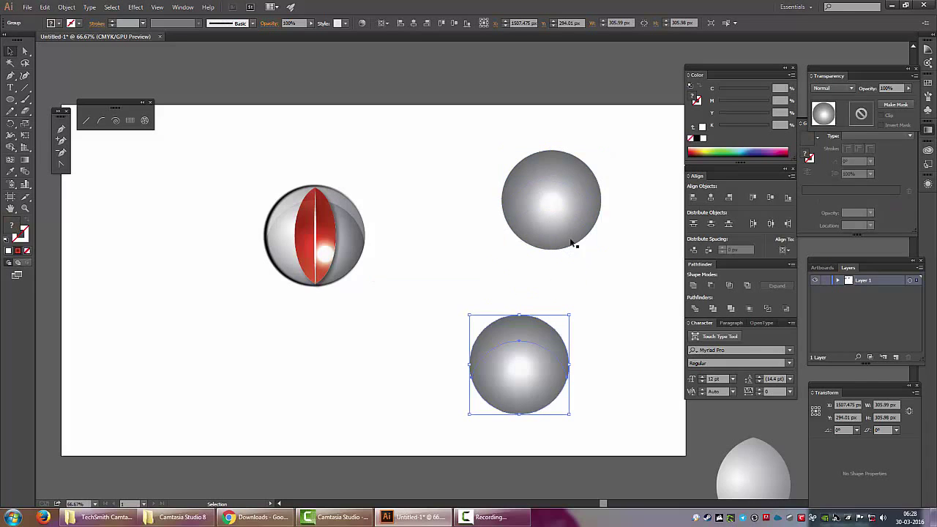
pyautogui.click(549, 194)
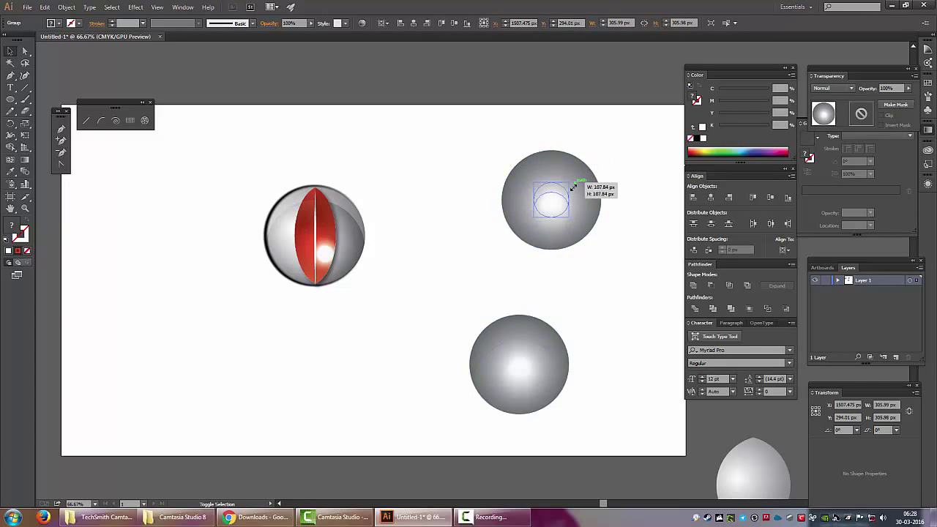
pyautogui.moveTo(602, 152)
pyautogui.mouseDown()
pyautogui.moveTo(566, 186)
pyautogui.moveTo(333, 232)
pyautogui.mouseUp()
pyautogui.click(517, 168)
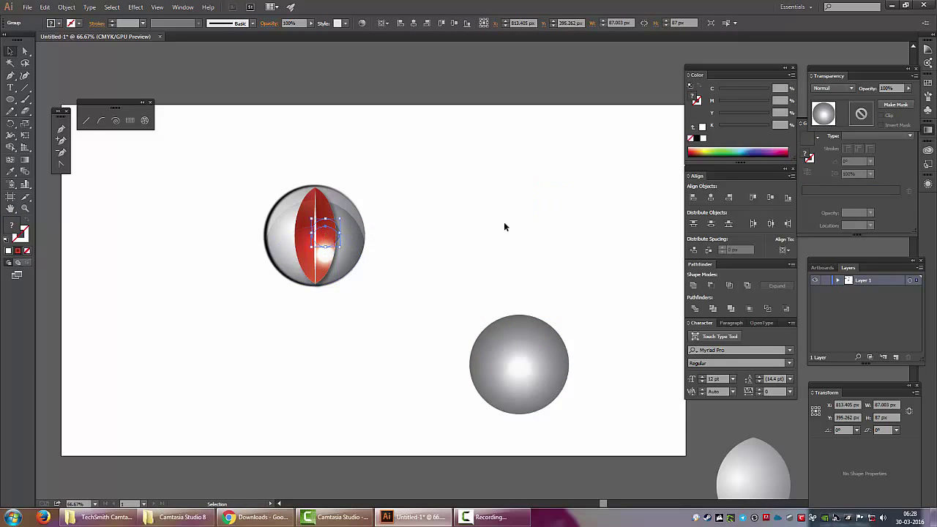
# Shrink the small ball further and move it down onto the red wedge
pyautogui.press('ctrl')
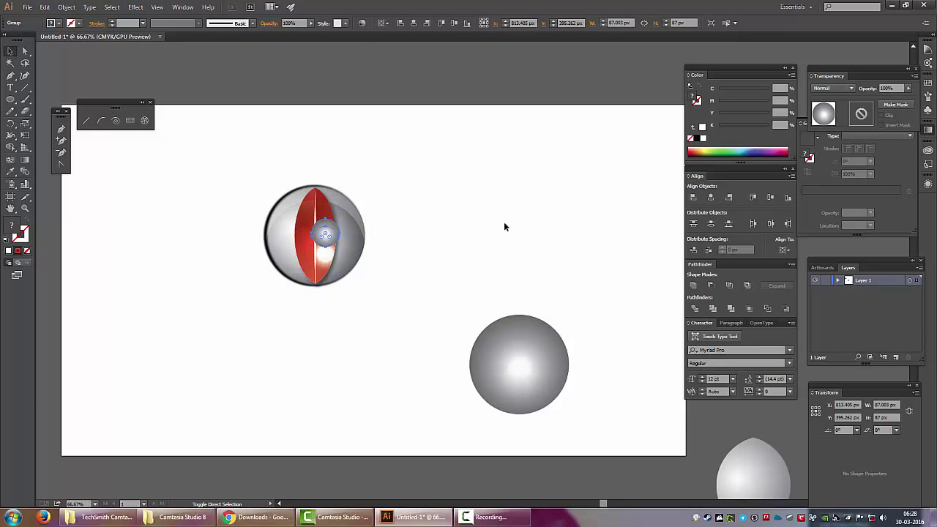
pyautogui.click(507, 227)
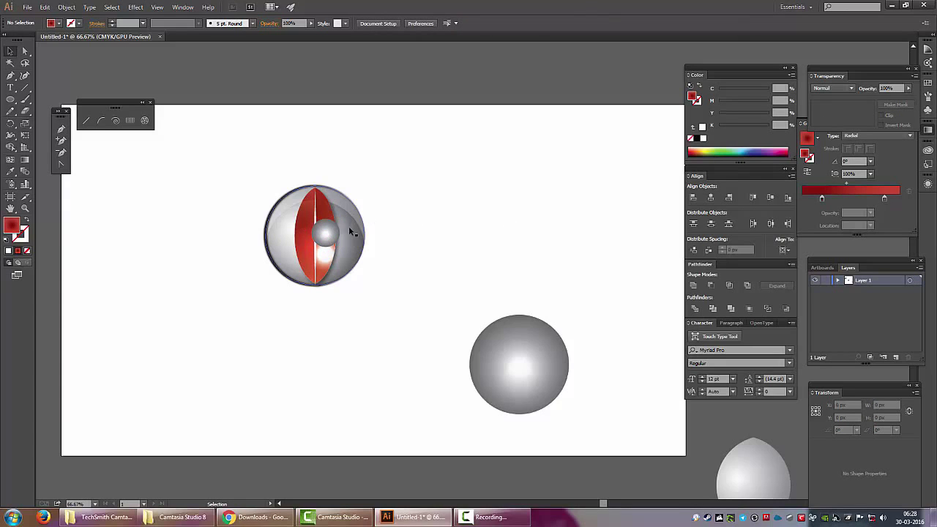
pyautogui.click(327, 239)
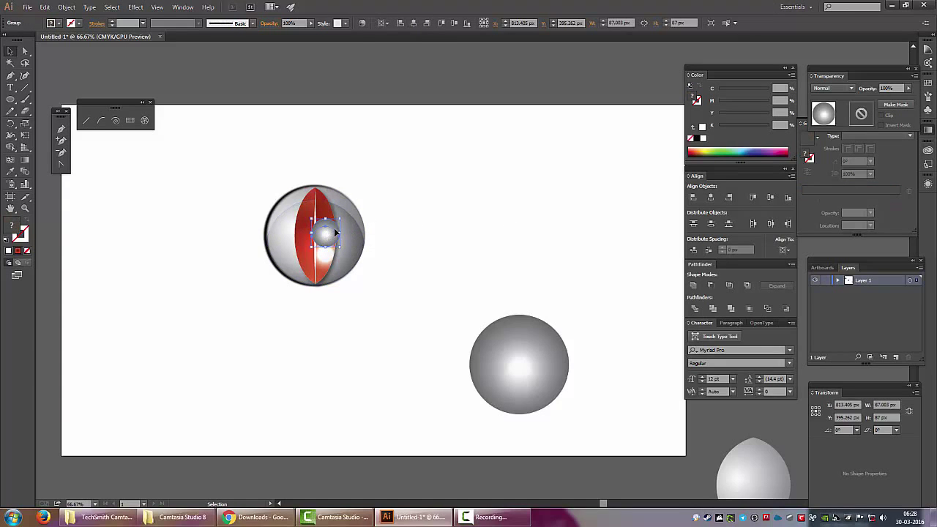
pyautogui.moveTo(340, 219); pyautogui.dragTo(328, 258)
pyautogui.click(425, 224)
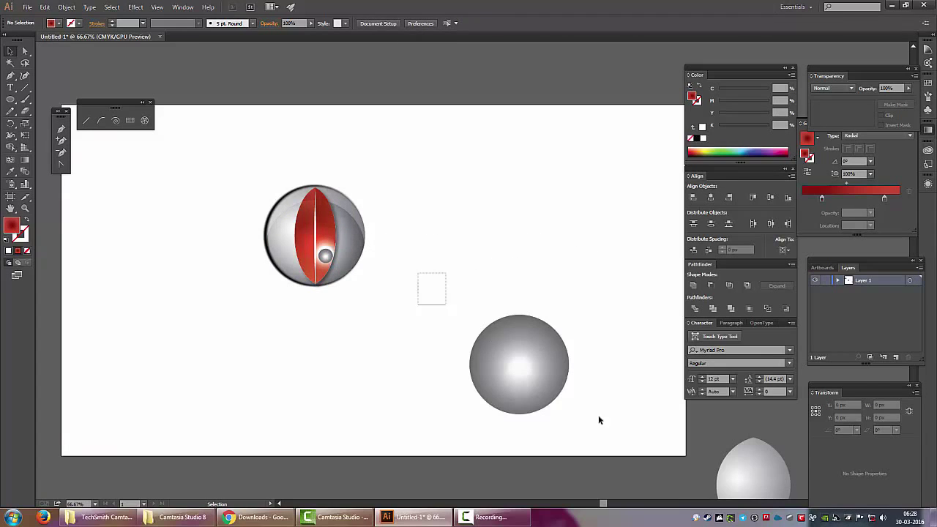
# Move the remaining grey sphere up and to the right
pyautogui.moveTo(598, 419); pyautogui.dragTo(614, 432)
pyautogui.click(442, 272)
pyautogui.moveTo(442, 272); pyautogui.dragTo(521, 360)
pyautogui.click(455, 277)
pyautogui.moveTo(455, 276)
pyautogui.mouseDown()
pyautogui.moveTo(527, 344)
pyautogui.moveTo(543, 311)
pyautogui.moveTo(541, 257)
pyautogui.mouseUp()
pyautogui.click(503, 297)
pyautogui.click(540, 377)
pyautogui.click(610, 346)
# Duplicate the grey sphere and shrink the copy into a small ball
pyautogui.click(545, 314)
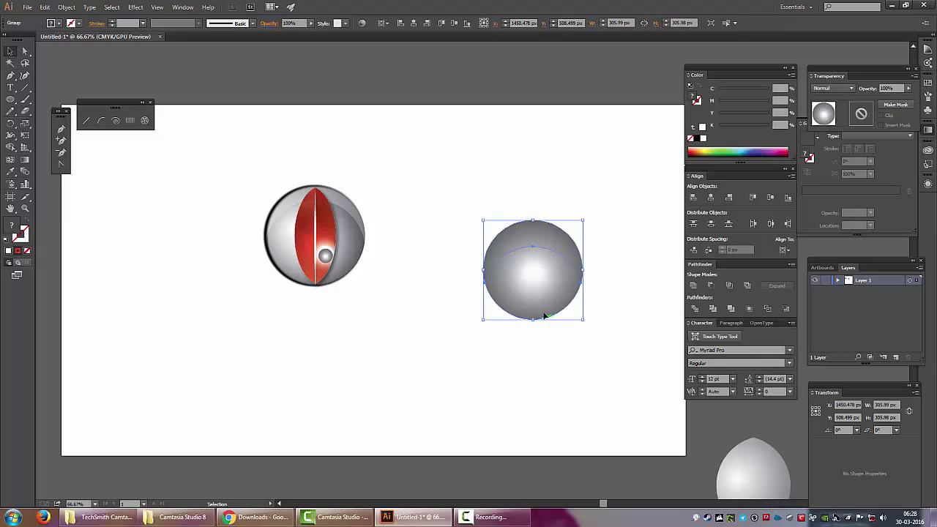
pyautogui.keyDown('alt'); pyautogui.moveTo(545, 315); pyautogui.dragTo(408, 320); pyautogui.keyUp('alt')
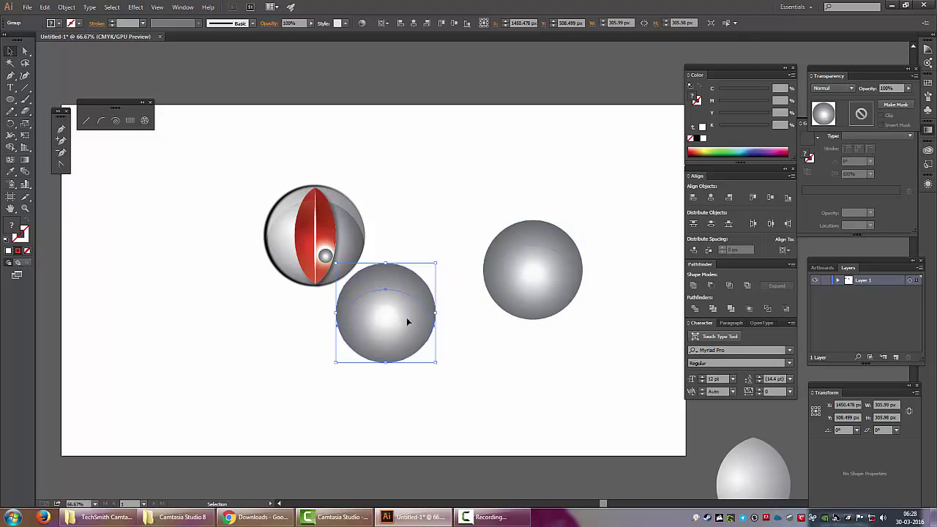
pyautogui.moveTo(436, 265)
pyautogui.mouseDown()
pyautogui.moveTo(397, 306)
pyautogui.moveTo(317, 280)
pyautogui.mouseUp()
pyautogui.click(437, 284)
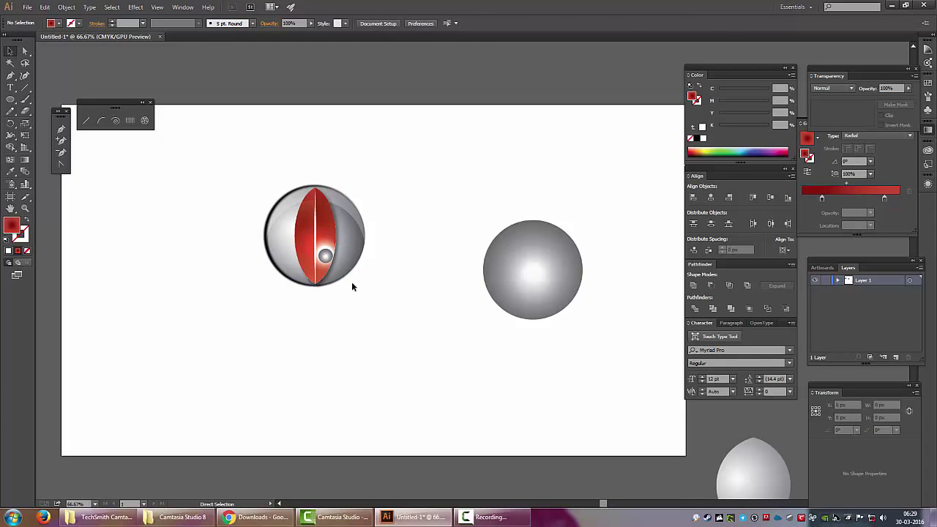
pyautogui.hotkey('ctrl', 'z')
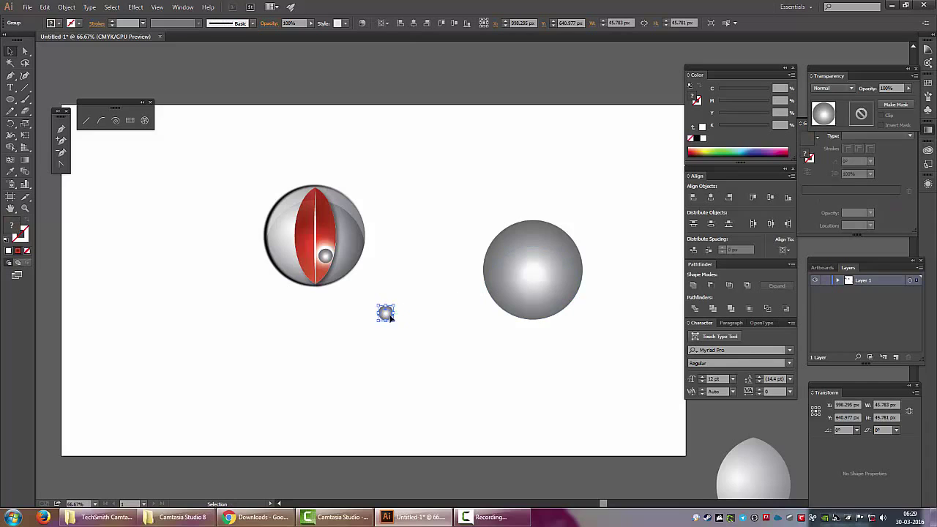
# Place the small ball at the top tip of the red-striped sphere, ready to rotate
pyautogui.moveTo(386, 314)
pyautogui.mouseDown()
pyautogui.moveTo(320, 284)
pyautogui.moveTo(319, 182)
pyautogui.mouseUp()
pyautogui.click(382, 295)
pyautogui.click(406, 179)
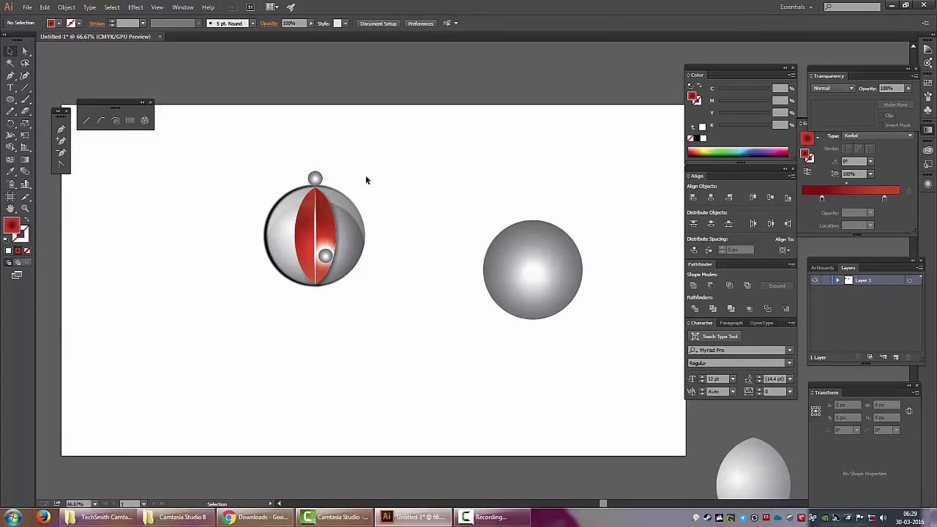
pyautogui.click(501, 250)
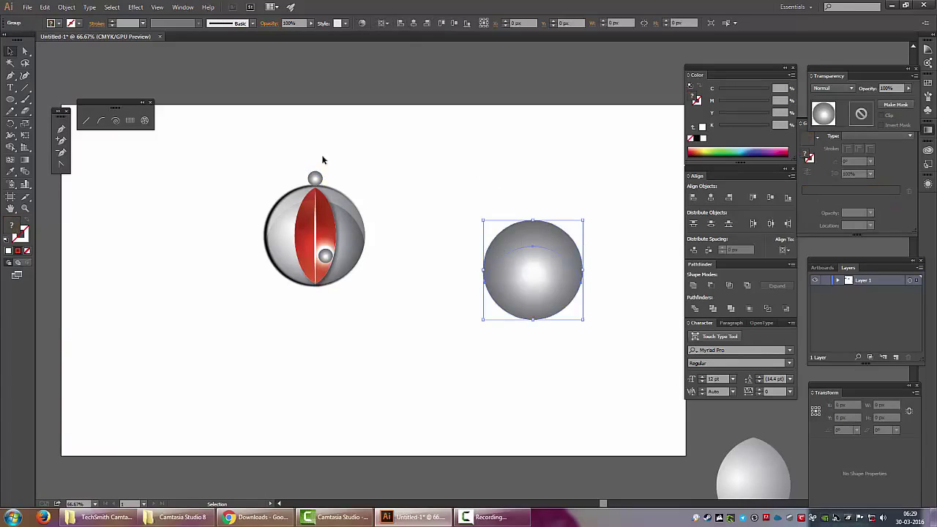
pyautogui.click(315, 178)
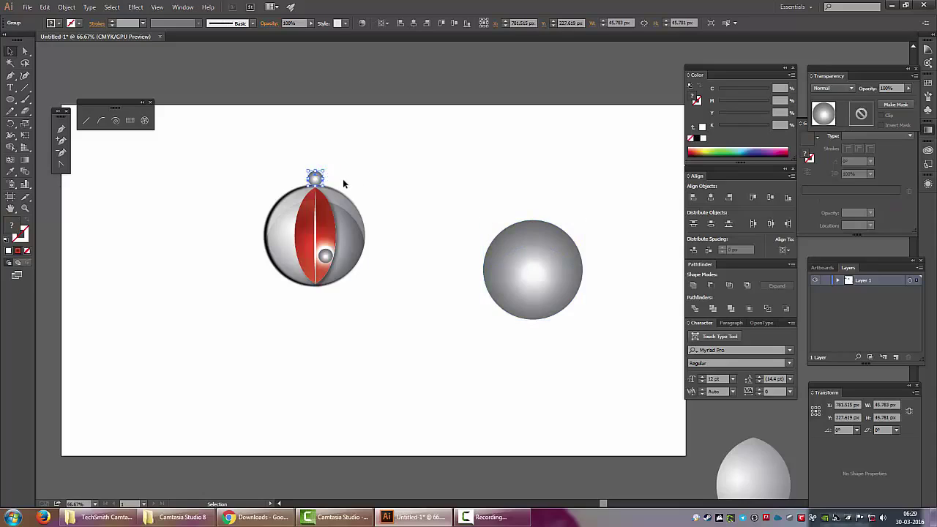
pyautogui.press('r')
# Rotate-copy the small sphere around the orb, repeating with Ctrl+D to build the ring
pyautogui.keyDown('alt'); pyautogui.click(315, 235); pyautogui.keyUp('alt')
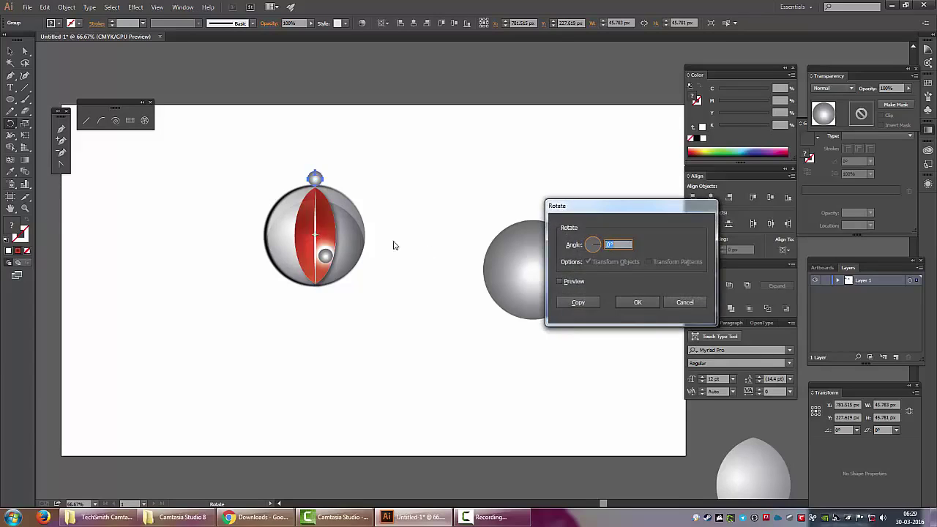
pyautogui.click(560, 281)
pyautogui.click(578, 303)
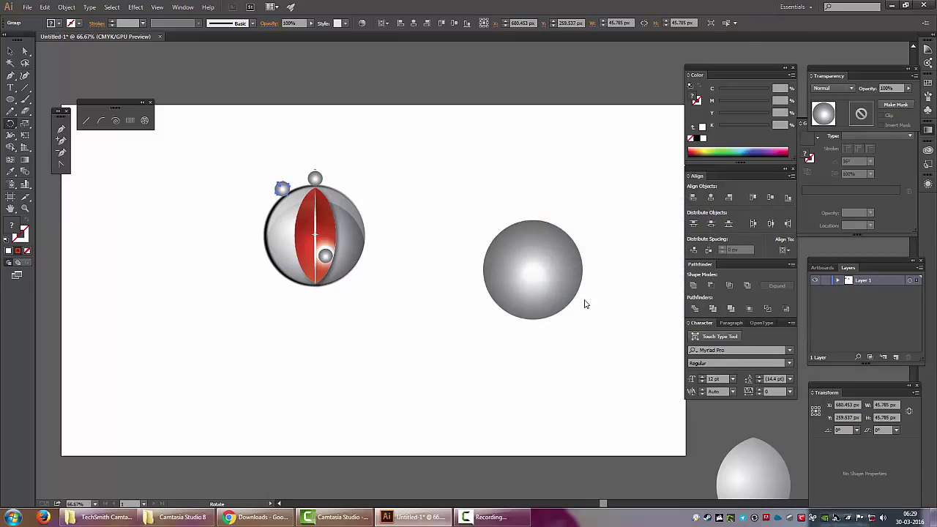
pyautogui.press('v')
pyautogui.hotkey('ctrl', 'd')
pyautogui.hotkey('ctrl', 'd')
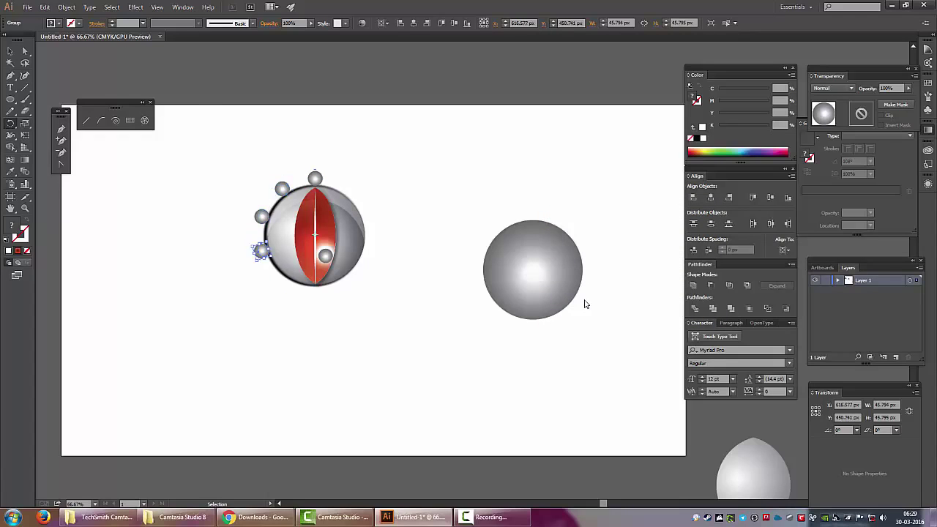
pyautogui.hotkey('ctrl', 'd')
pyautogui.hotkey('ctrl', 'd')
pyautogui.hotkey('ctrl', 'd')
pyautogui.hotkey('ctrl', 'd')
pyautogui.hotkey('ctrl', 'd')
pyautogui.hotkey('ctrl', 'd')
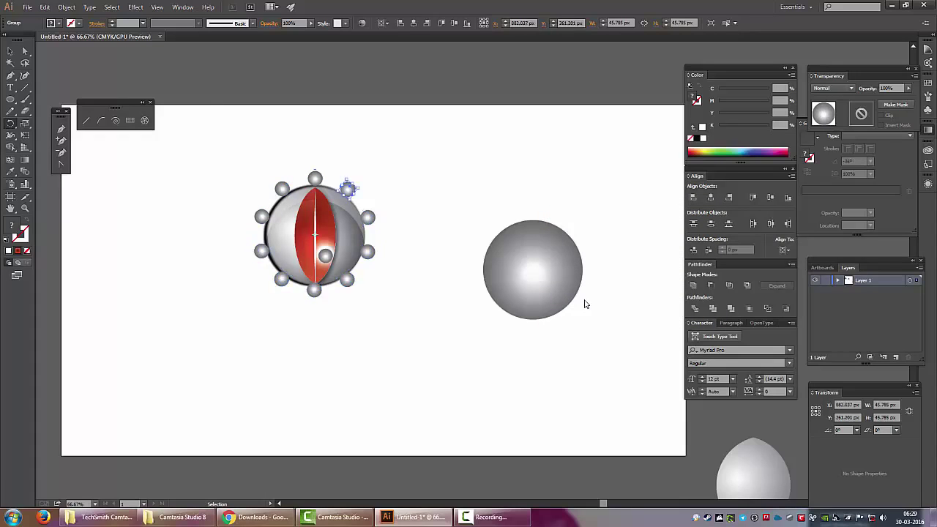
pyautogui.press('r')
pyautogui.press('v')
# Select all ten small spheres encircling the orb
pyautogui.click(413, 153)
pyautogui.click(347, 190)
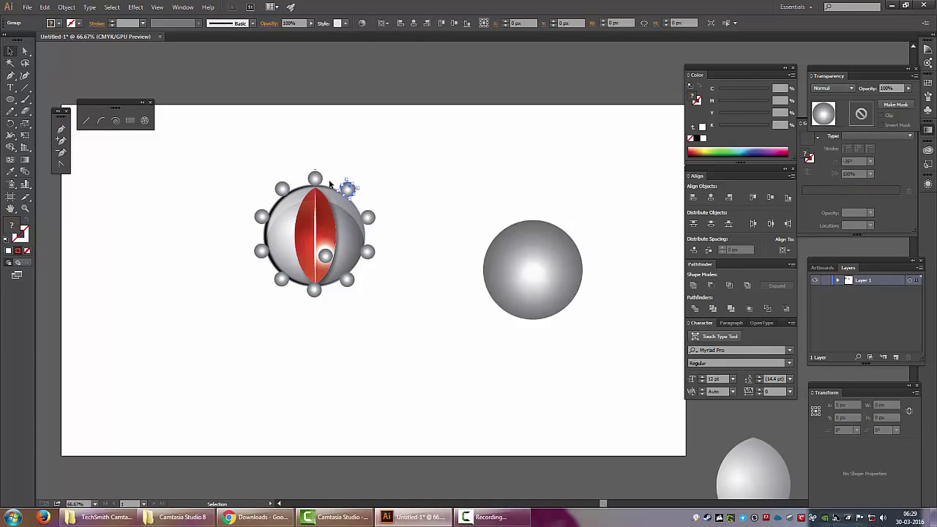
pyautogui.keyDown('shift'); pyautogui.click(315, 178); pyautogui.keyUp('shift')
pyautogui.keyDown('shift'); pyautogui.click(282, 190); pyautogui.keyUp('shift')
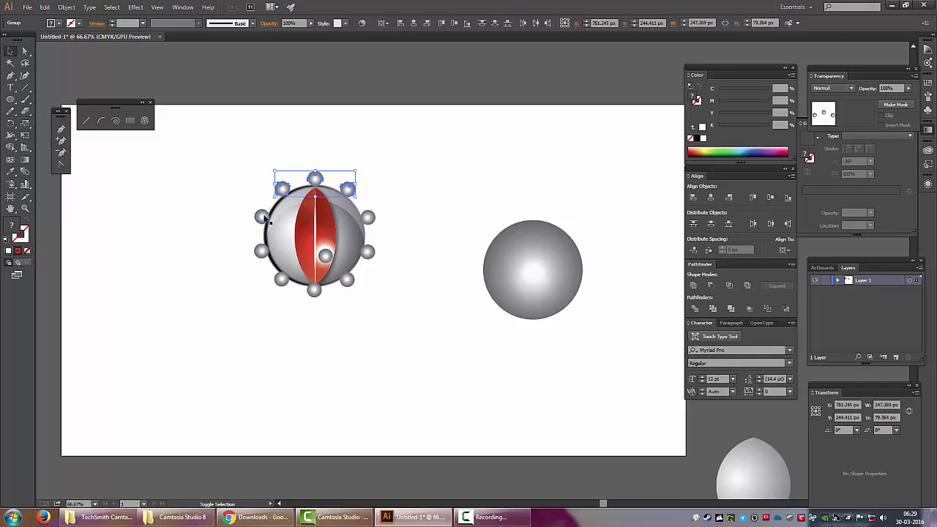
pyautogui.keyDown('shift'); pyautogui.click(264, 217); pyautogui.keyUp('shift')
pyautogui.keyDown('shift'); pyautogui.click(262, 252); pyautogui.keyUp('shift')
pyautogui.keyDown('shift'); pyautogui.click(282, 279); pyautogui.keyUp('shift')
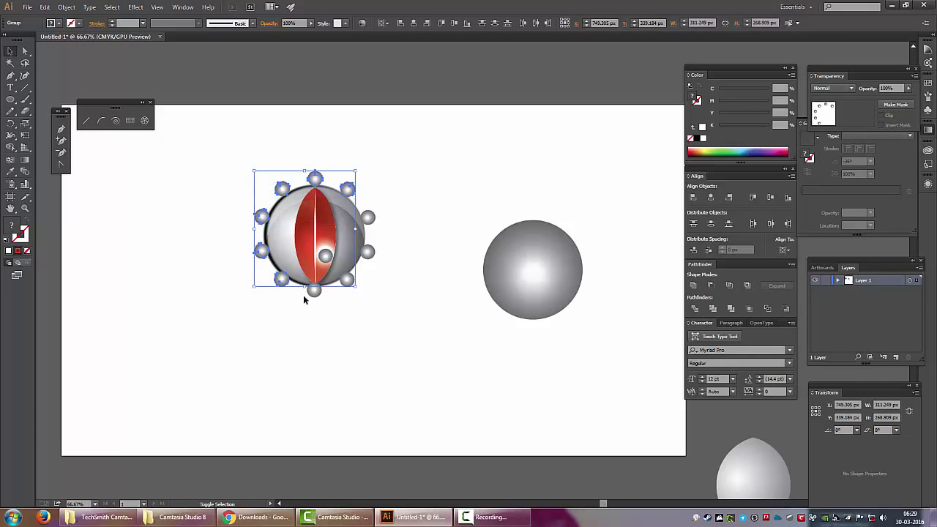
pyautogui.keyDown('shift'); pyautogui.click(314, 290); pyautogui.keyUp('shift')
pyautogui.keyDown('shift'); pyautogui.click(346, 280); pyautogui.keyUp('shift')
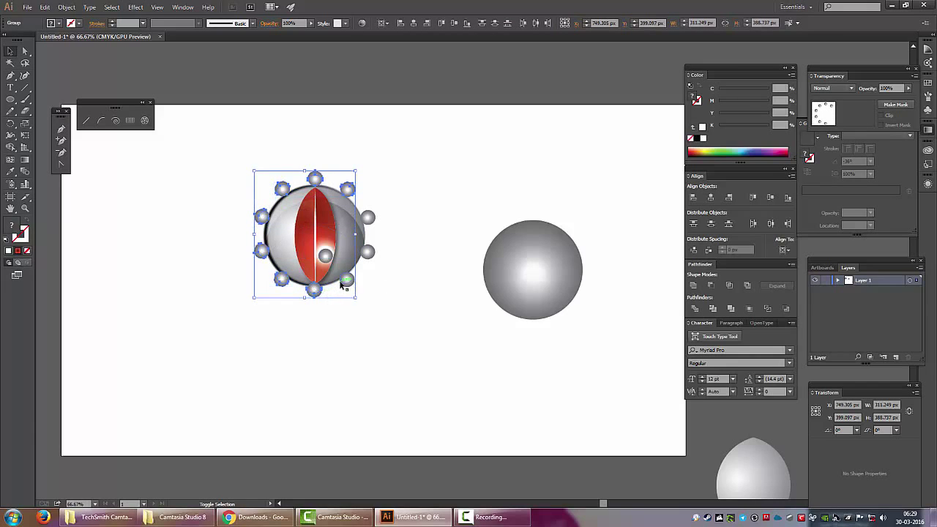
pyautogui.keyDown('shift'); pyautogui.click(367, 252); pyautogui.keyUp('shift')
pyautogui.keyDown('shift'); pyautogui.click(367, 218); pyautogui.keyUp('shift')
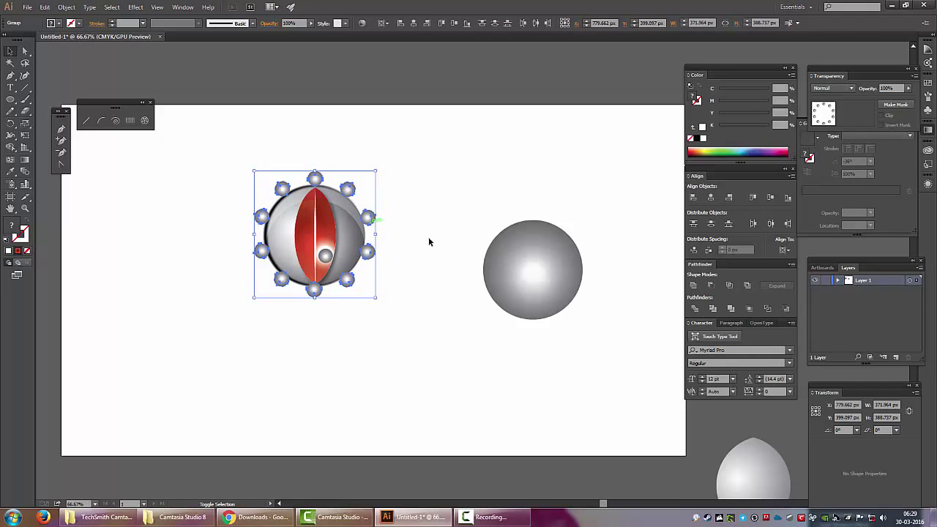
# Regroup the small spheres into a single spiked-orb group and reselect it
pyautogui.rightClick(368, 221)
pyautogui.click(410, 277)
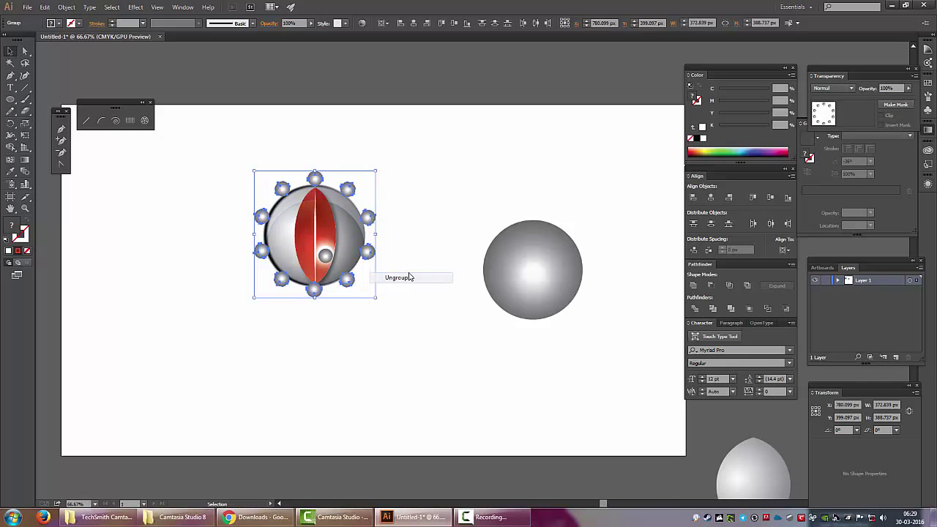
pyautogui.rightClick(366, 213)
pyautogui.click(399, 260)
pyautogui.click(435, 209)
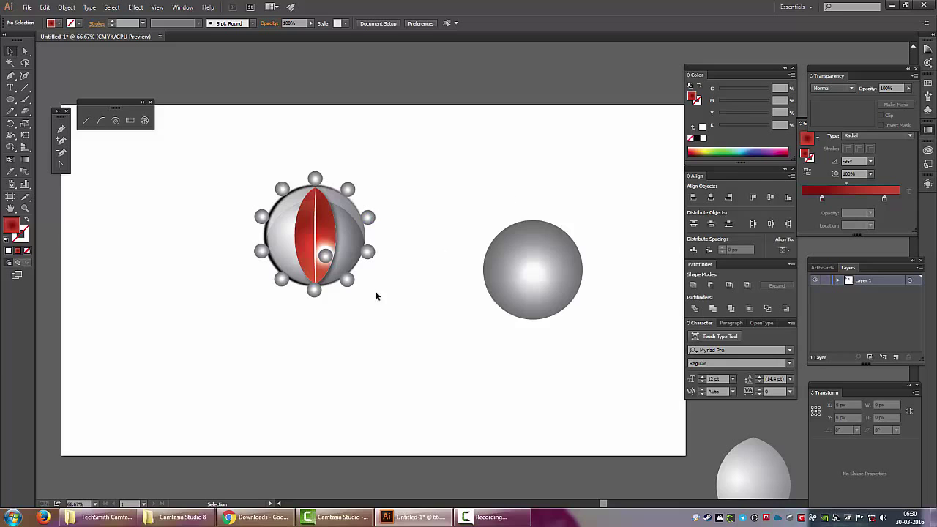
pyautogui.click(353, 281)
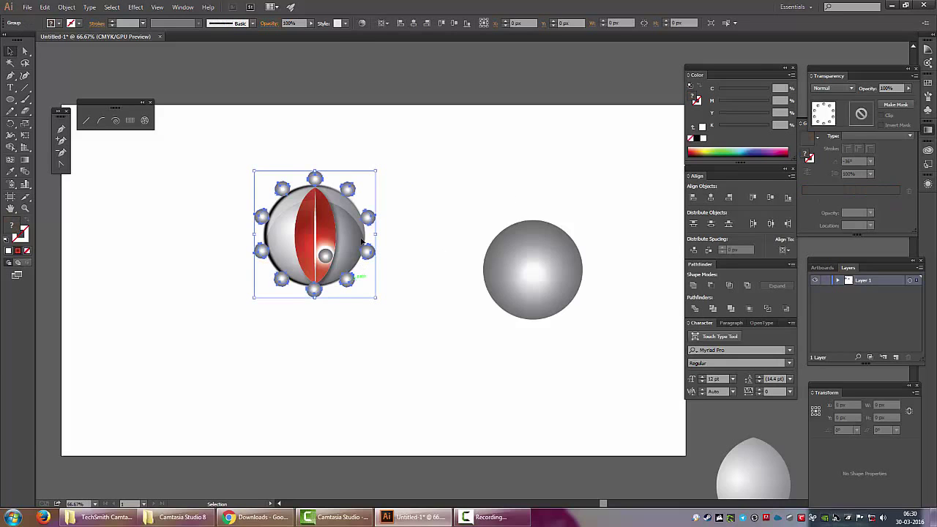
# Apply a Drop Shadow effect to the spiked orb
pyautogui.click(136, 8)
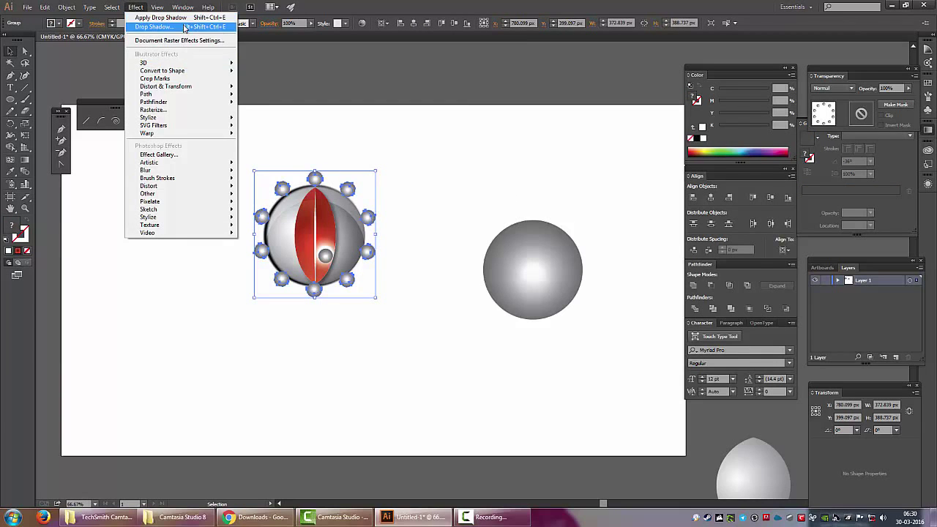
pyautogui.click(183, 27)
pyautogui.click(621, 236)
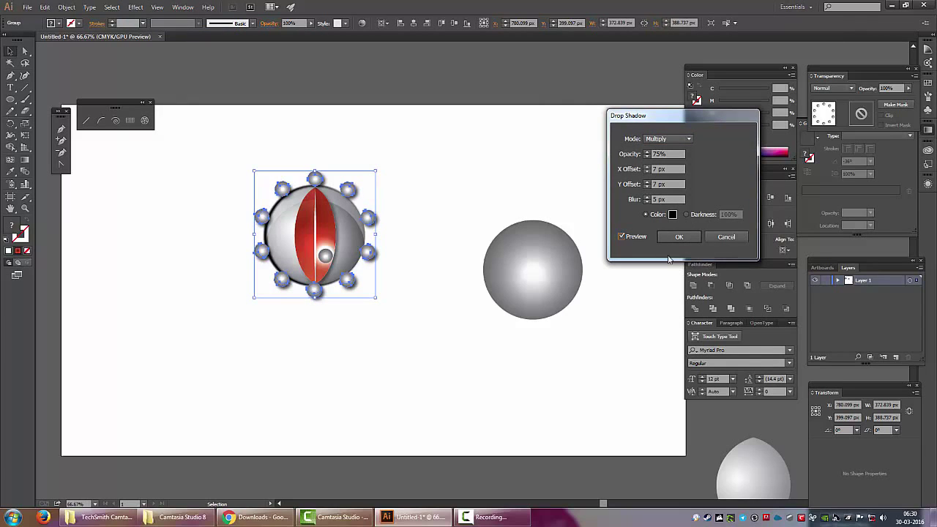
pyautogui.click(679, 236)
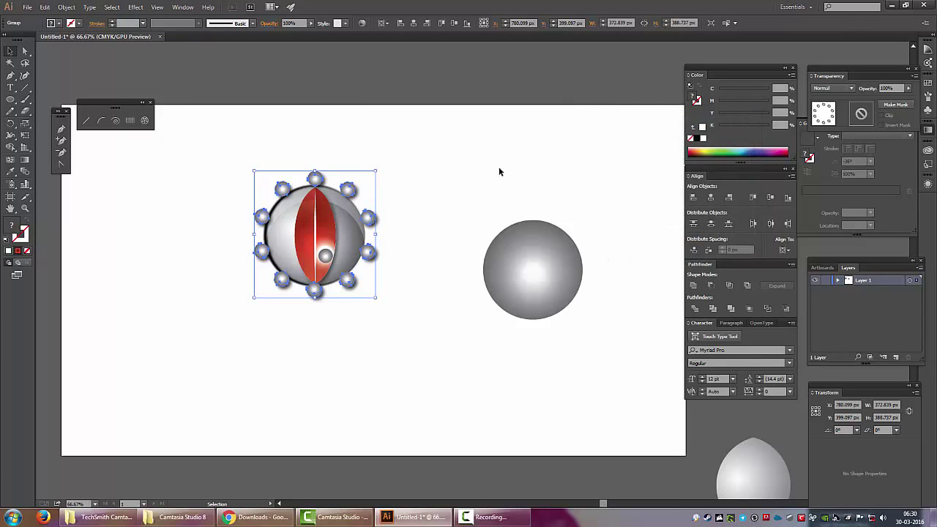
pyautogui.click(497, 170)
# Move the grey sphere aside and group all the spiked orb's pieces
pyautogui.click(542, 259)
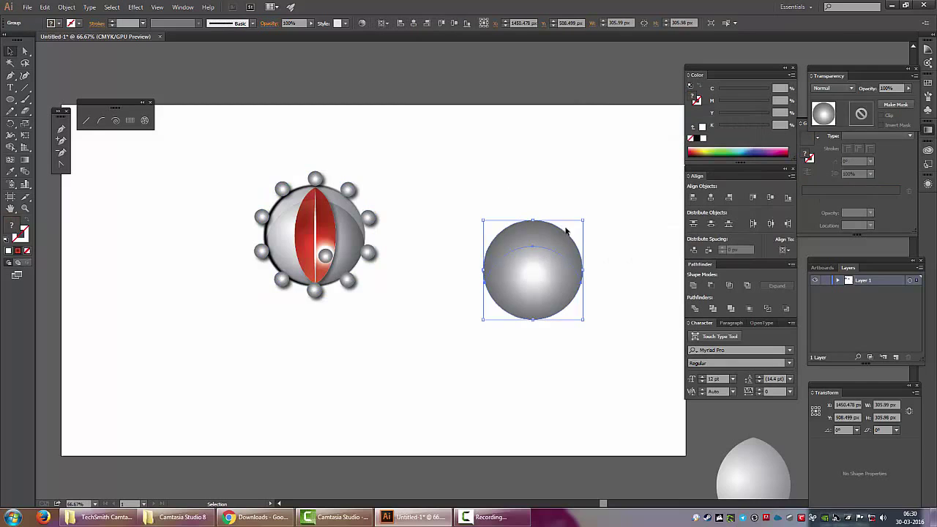
pyautogui.moveTo(542, 252); pyautogui.dragTo(621, 67)
pyautogui.click(603, 196)
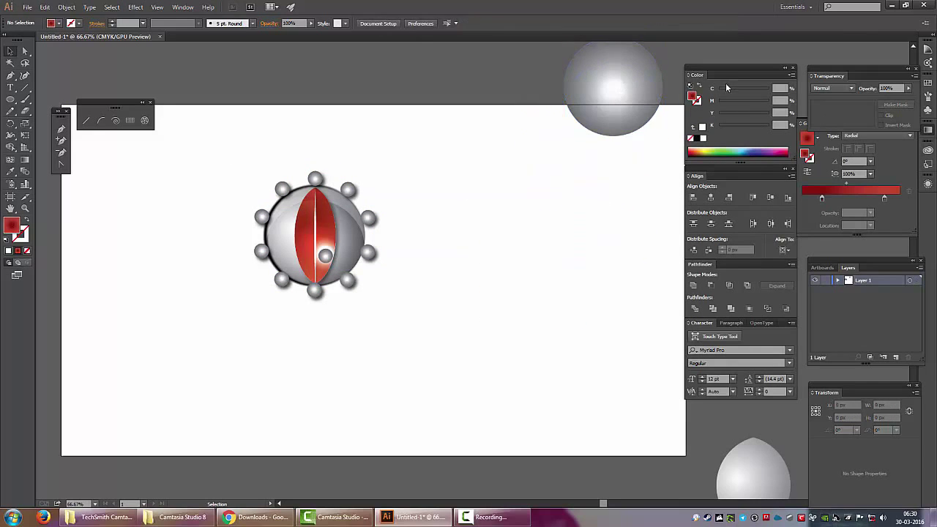
pyautogui.click(622, 85)
pyautogui.moveTo(254, 176); pyautogui.dragTo(373, 280)
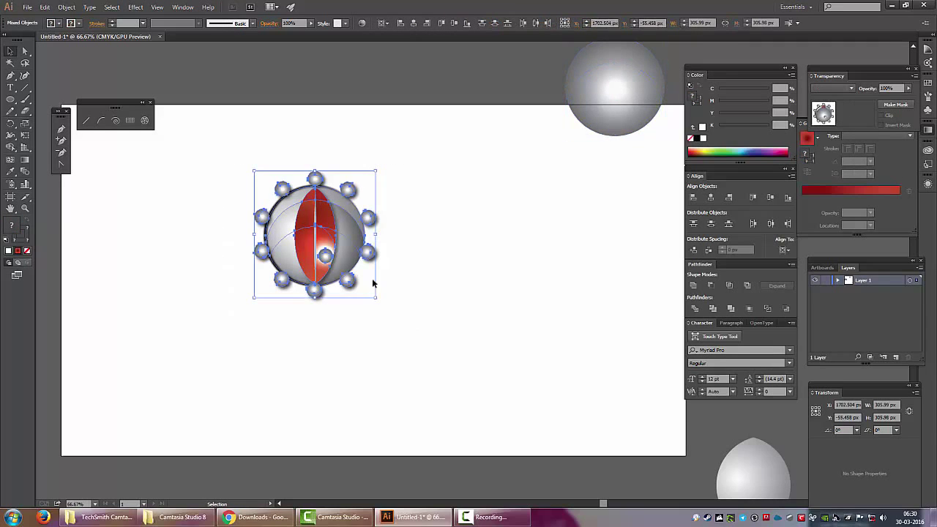
pyautogui.rightClick(327, 224)
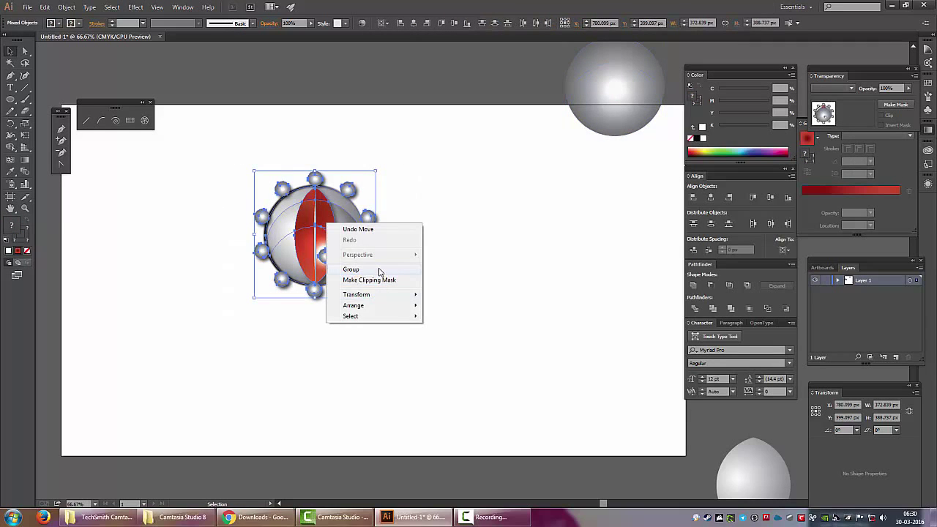
pyautogui.click(351, 269)
# Shift the orb right toward the page centre and bring the grey sphere back beside it
pyautogui.moveTo(316, 225)
pyautogui.mouseDown()
pyautogui.moveTo(385, 258)
pyautogui.moveTo(377, 255)
pyautogui.mouseUp()
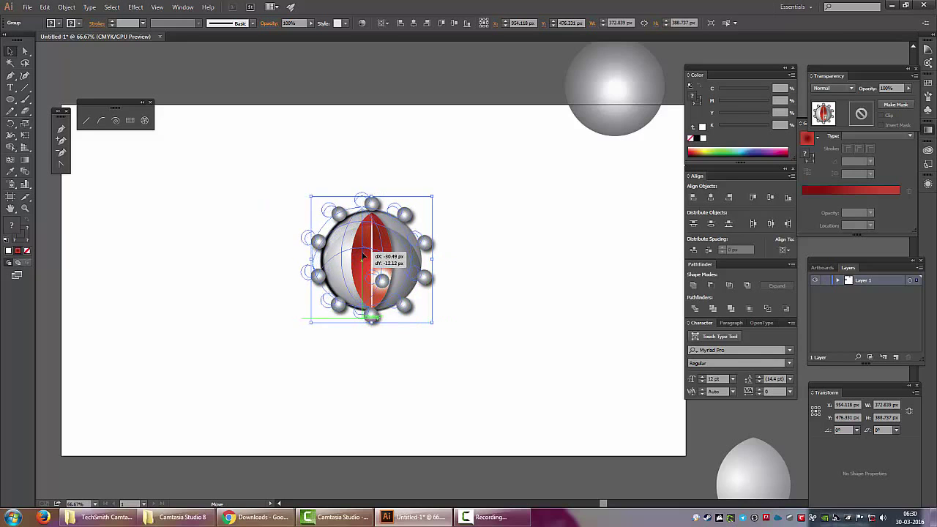
pyautogui.click(491, 257)
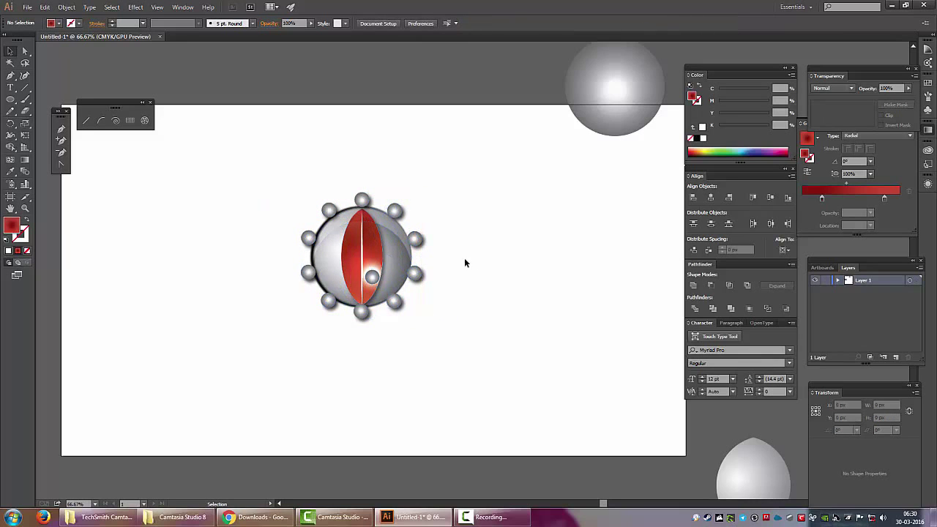
pyautogui.click(366, 254)
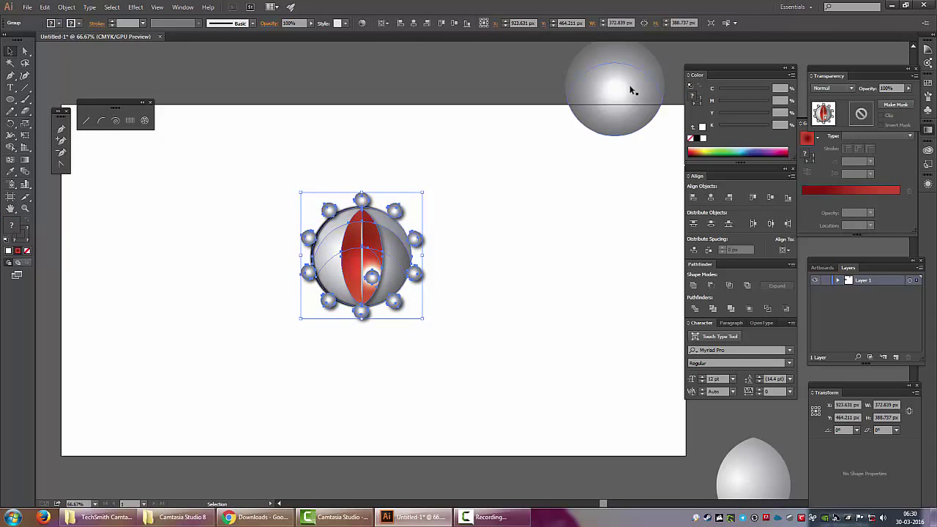
pyautogui.moveTo(628, 86); pyautogui.dragTo(620, 242)
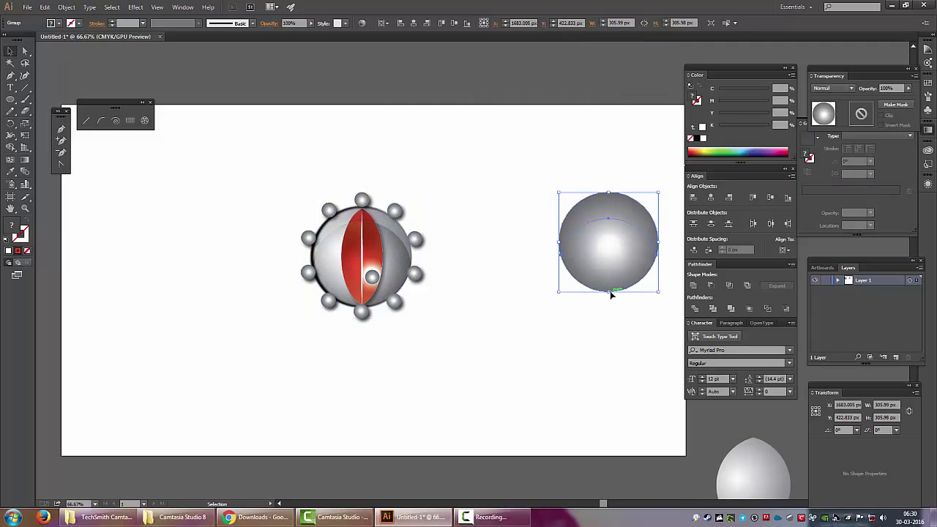
# Fill the grey circle with a radial White, Black gradient
pyautogui.moveTo(610, 292)
pyautogui.mouseDown()
pyautogui.moveTo(612, 214)
pyautogui.moveTo(605, 293)
pyautogui.mouseUp()
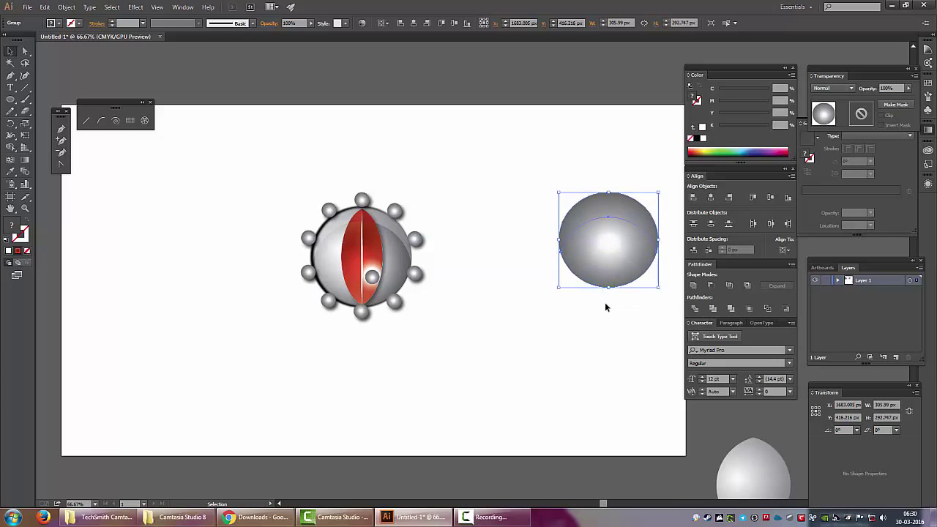
pyautogui.click(617, 222)
pyautogui.write('78')
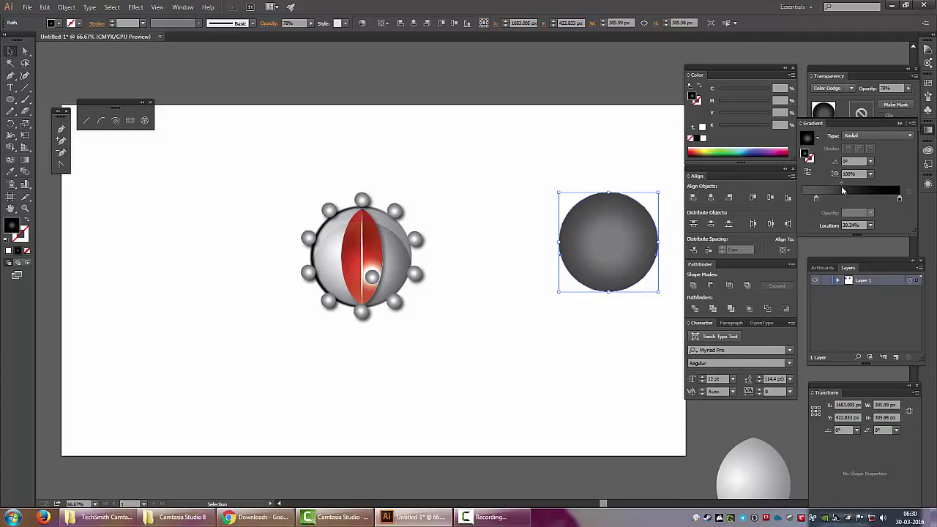
pyautogui.moveTo(829, 187); pyautogui.dragTo(881, 192)
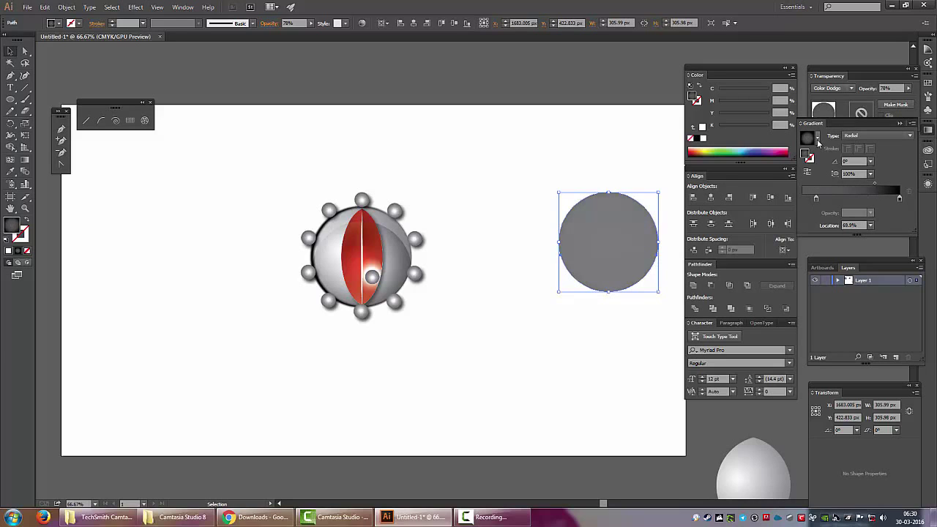
pyautogui.click(818, 139)
pyautogui.click(795, 160)
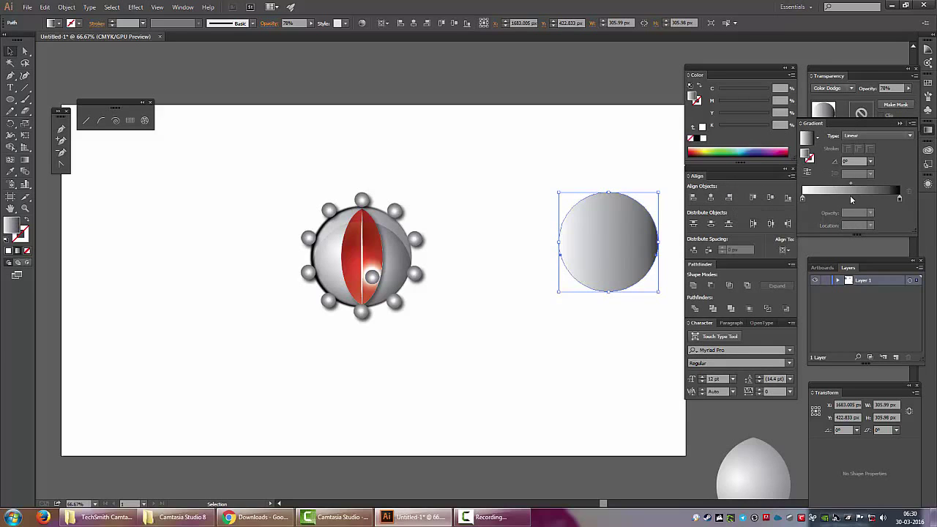
pyautogui.click(873, 138)
pyautogui.click(860, 157)
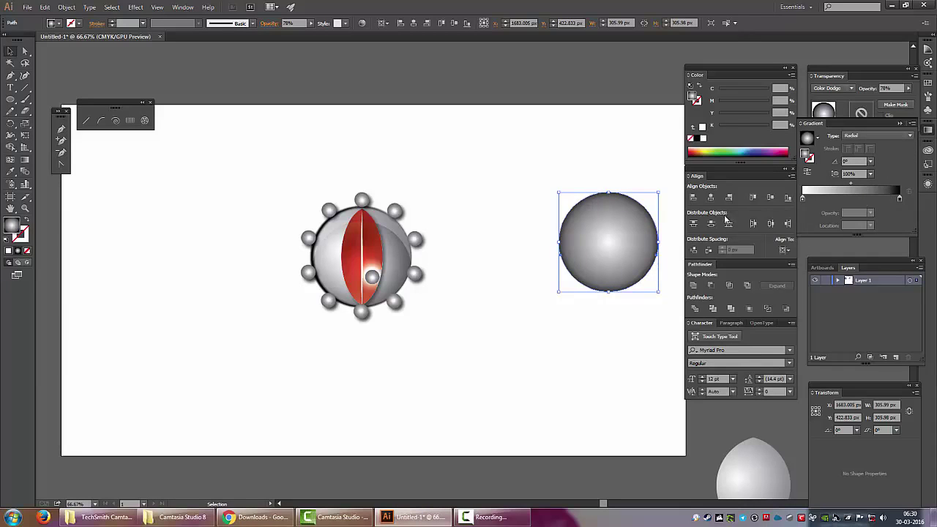
# Make the gradient dark-centred with 0% opacity edges and ~77% midpoint, then flatten the circle
pyautogui.moveTo(851, 184); pyautogui.dragTo(861, 188)
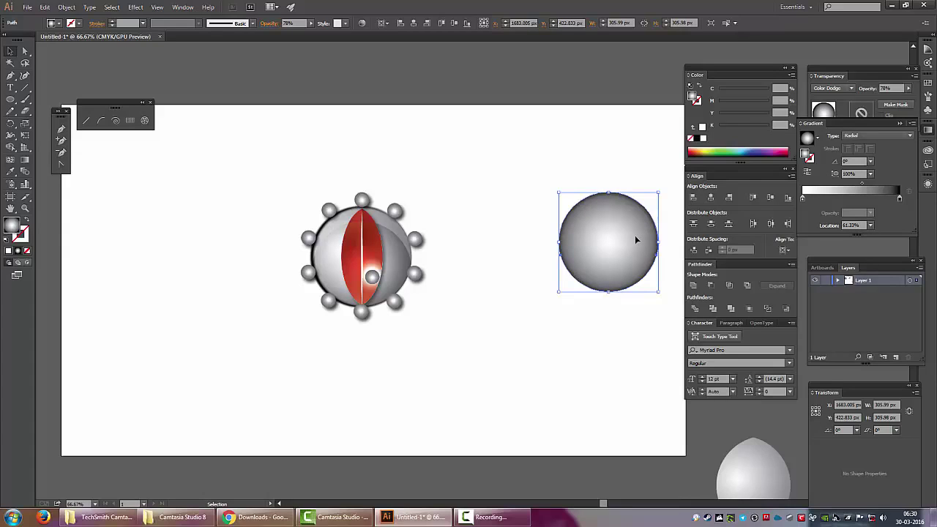
pyautogui.click(804, 199)
pyautogui.click(871, 214)
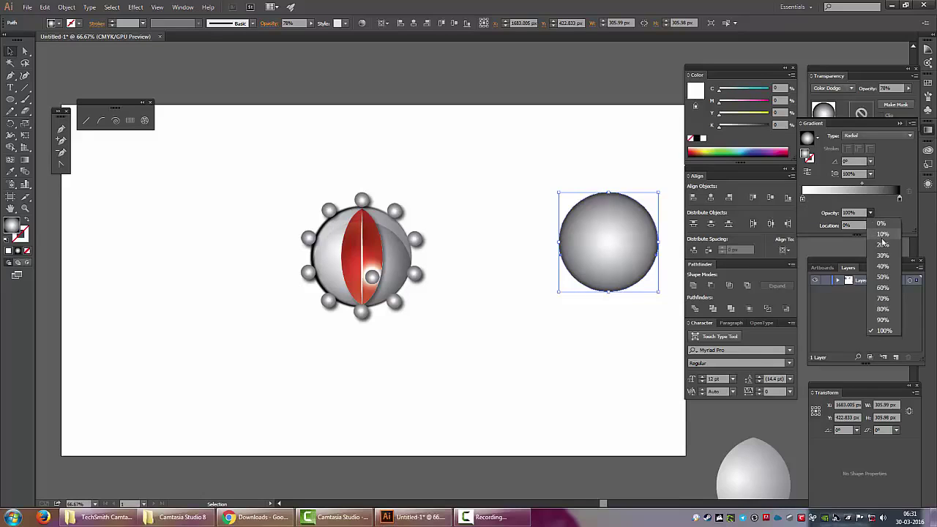
pyautogui.click(881, 223)
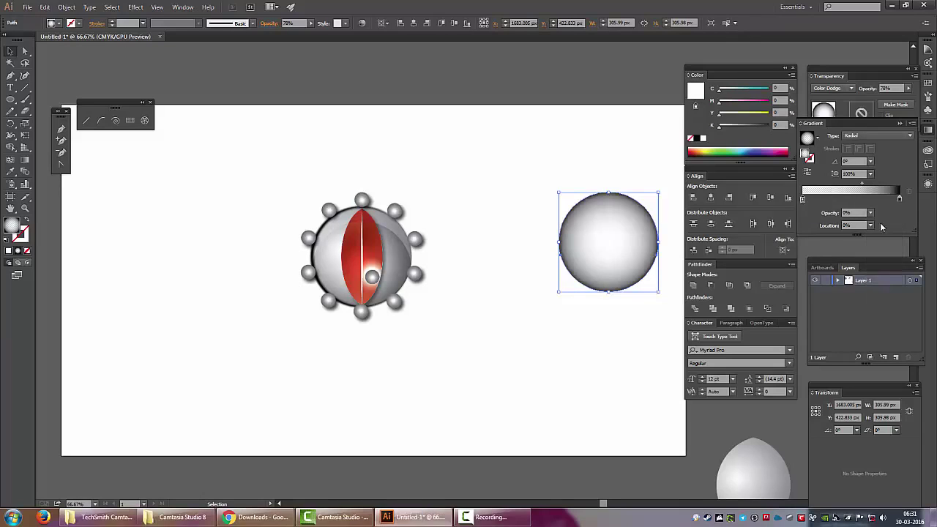
pyautogui.click(807, 172)
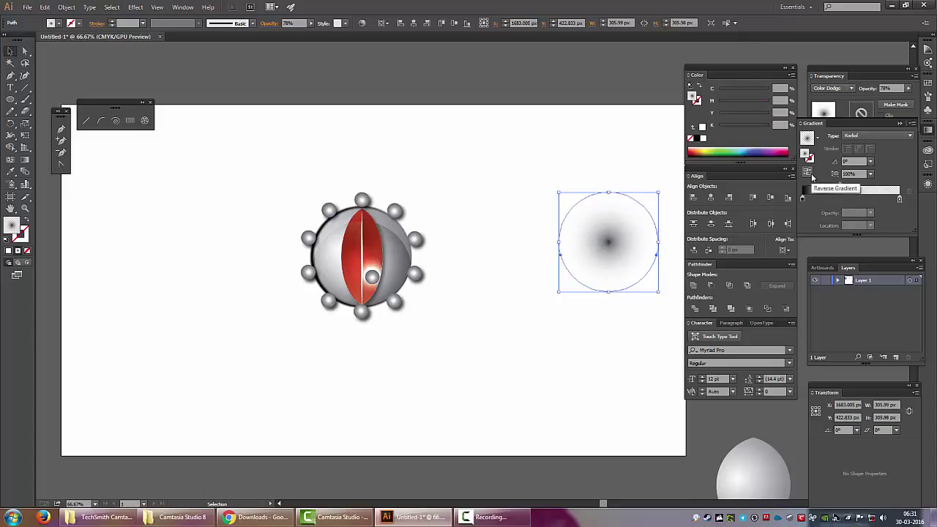
pyautogui.moveTo(842, 185); pyautogui.dragTo(869, 190)
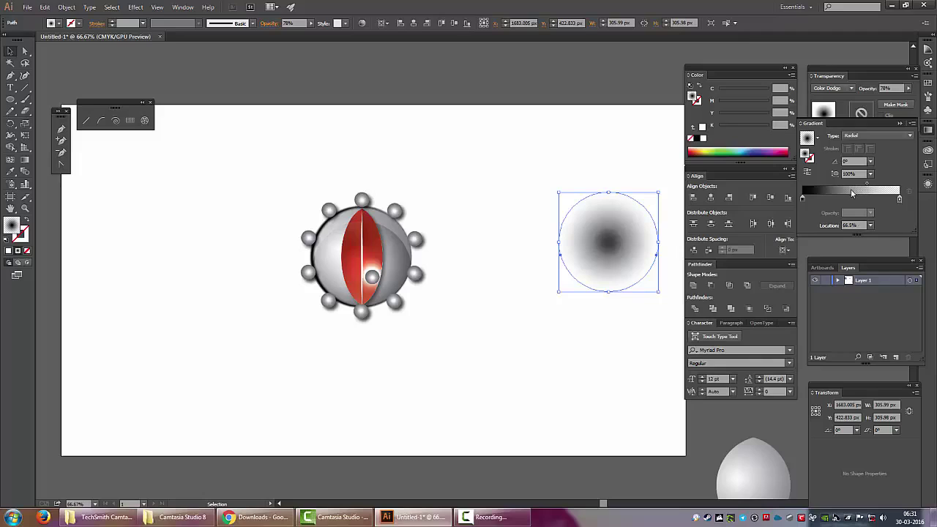
pyautogui.moveTo(867, 186); pyautogui.dragTo(878, 188)
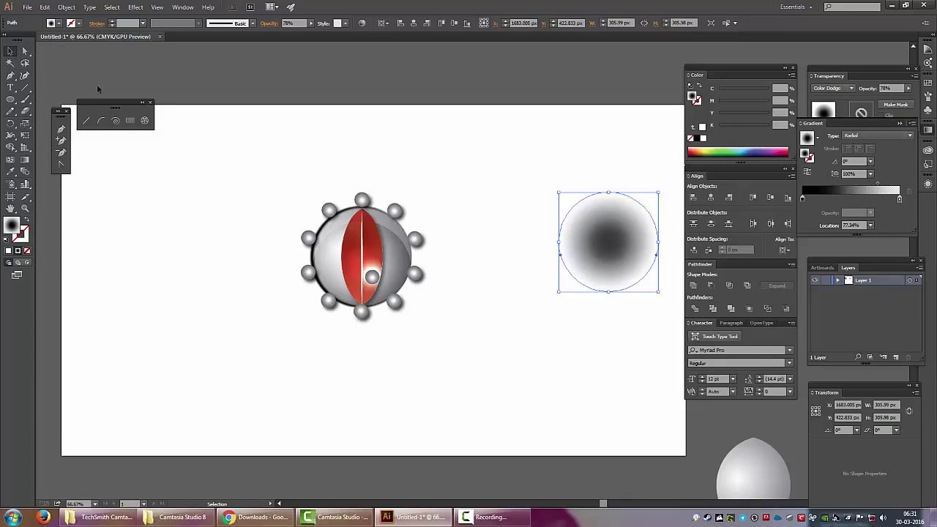
pyautogui.moveTo(612, 291)
pyautogui.mouseDown()
pyautogui.moveTo(619, 233)
pyautogui.moveTo(370, 309)
pyautogui.mouseUp()
# Move the flattened ellipse under the spiked sphere and flatten it further
pyautogui.click(502, 338)
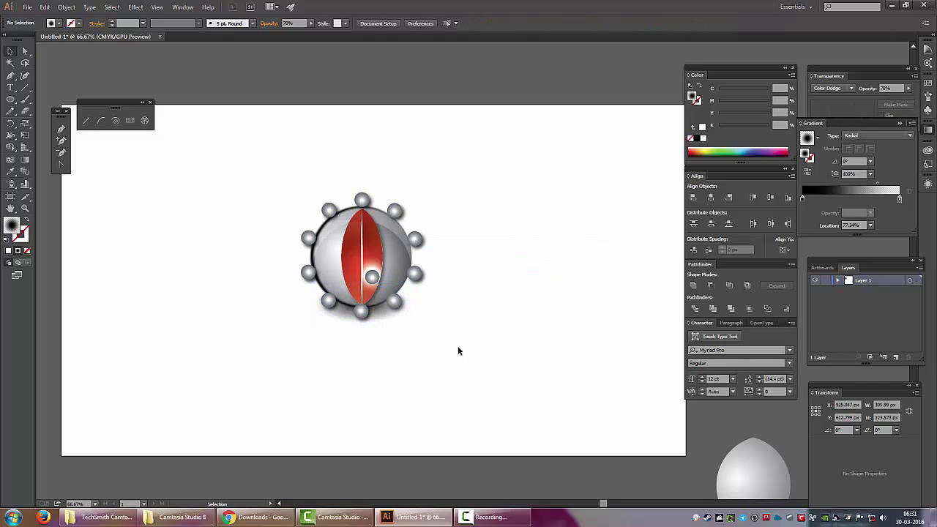
pyautogui.click(388, 321)
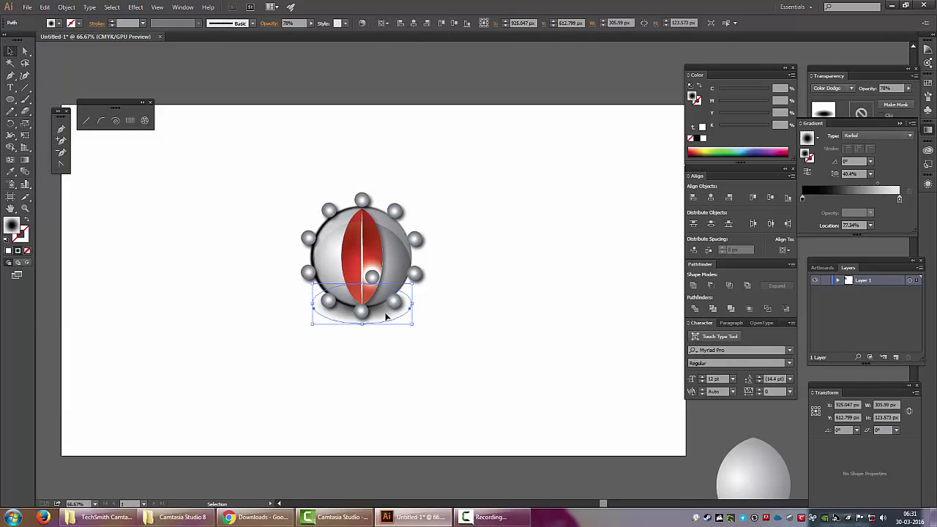
pyautogui.moveTo(386, 316); pyautogui.dragTo(389, 320)
pyautogui.click(418, 325)
pyautogui.click(485, 313)
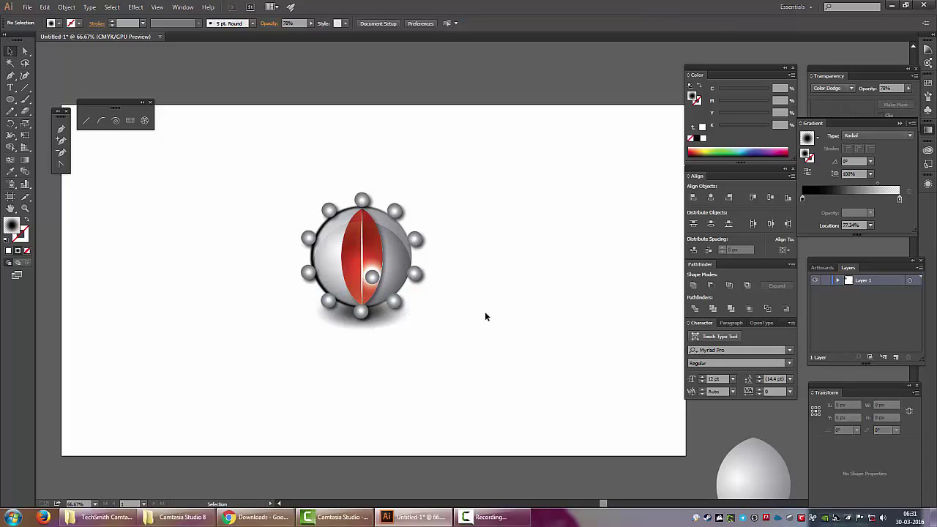
pyautogui.click(385, 326)
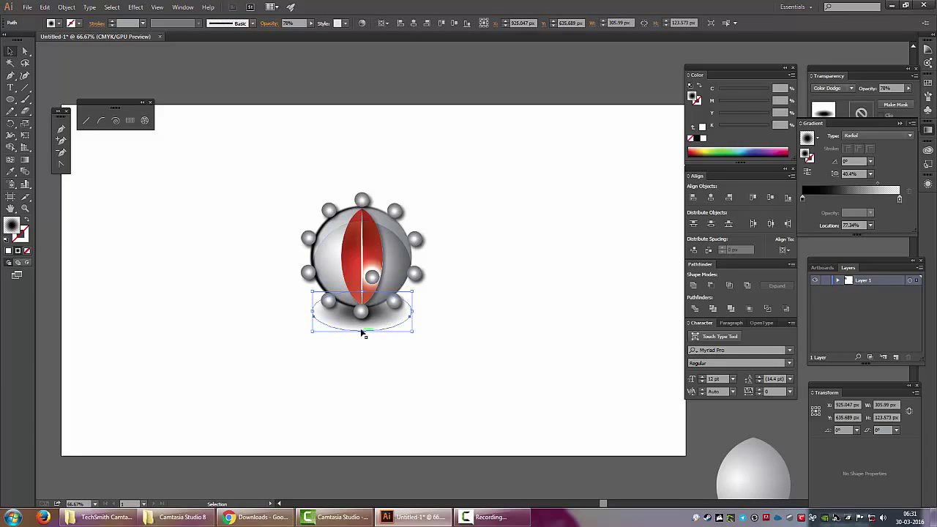
pyautogui.moveTo(363, 332); pyautogui.dragTo(362, 318)
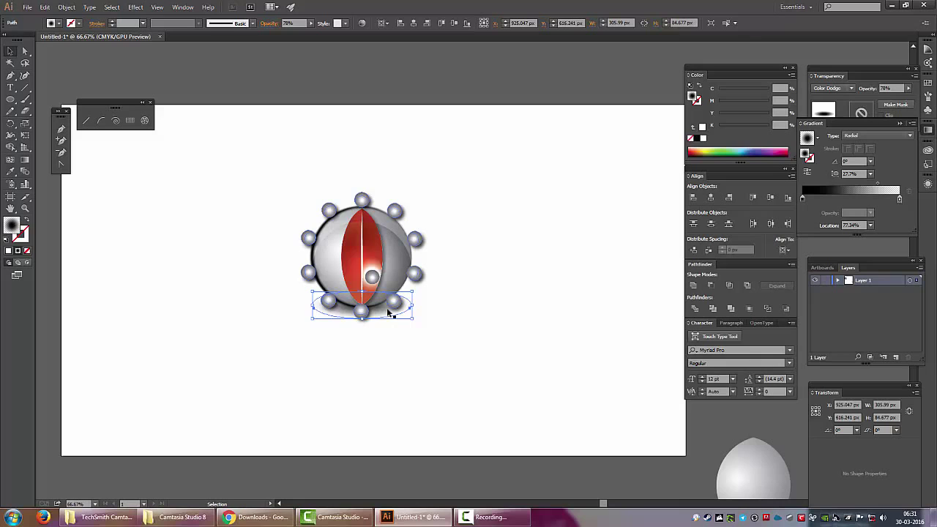
pyautogui.moveTo(387, 308); pyautogui.dragTo(385, 326)
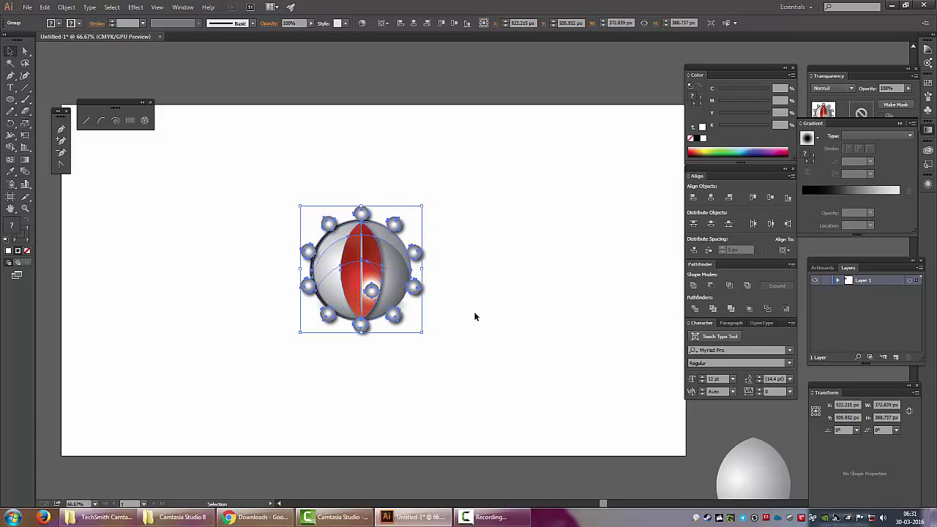
# Undo the accidental sphere move and lower the shadow ellipse beneath the sphere
pyautogui.press('a')
pyautogui.hotkey('ctrl', 'z')
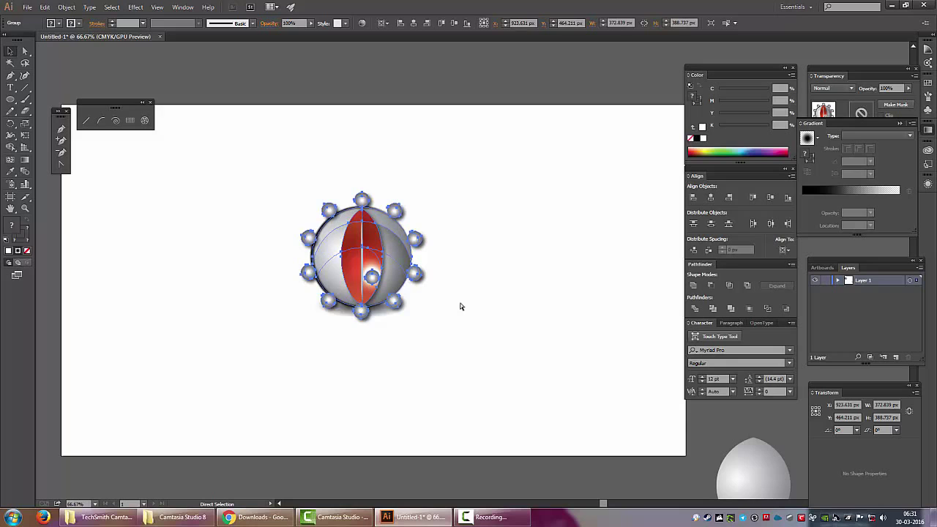
pyautogui.hotkey('ctrl', 'z')
pyautogui.press('v')
pyautogui.click(457, 307)
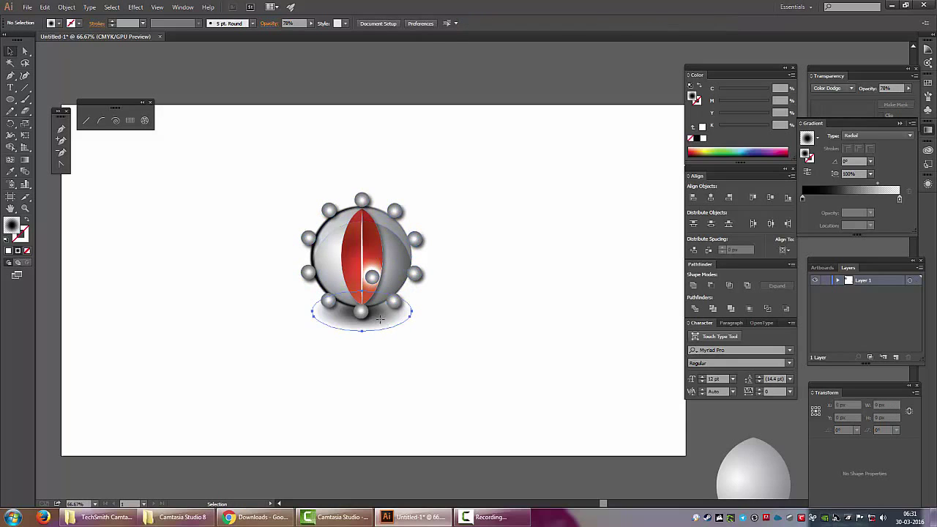
pyautogui.moveTo(380, 318); pyautogui.dragTo(381, 330)
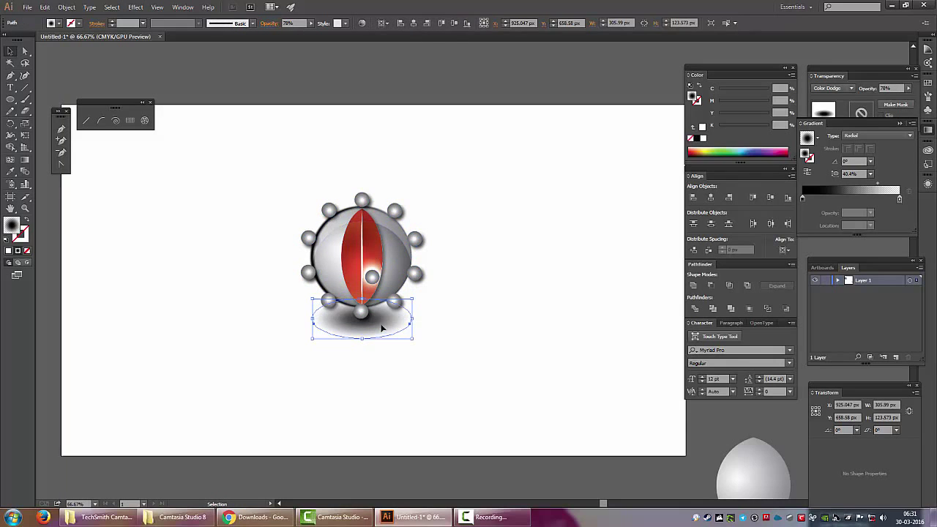
# Shrink the shadow ellipse to about 193 × 78 px
pyautogui.click(488, 301)
pyautogui.click(391, 322)
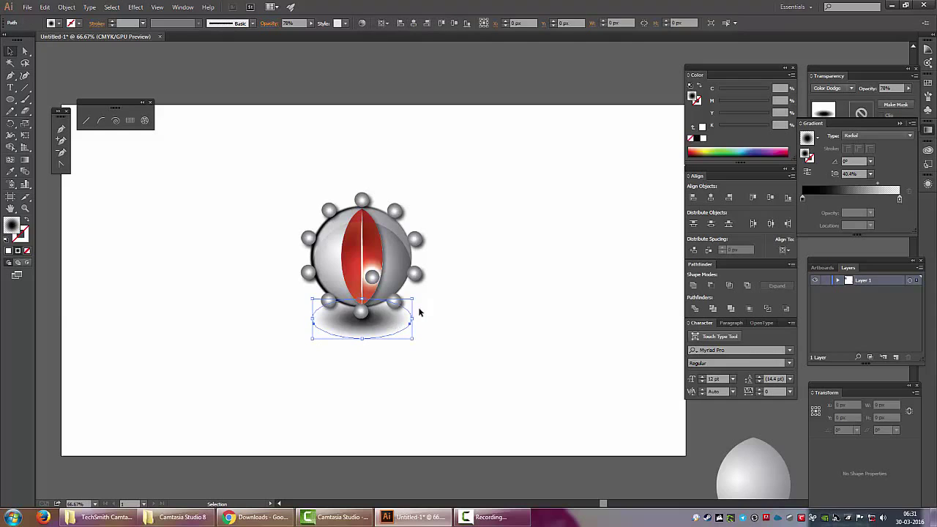
pyautogui.moveTo(414, 300); pyautogui.dragTo(394, 307)
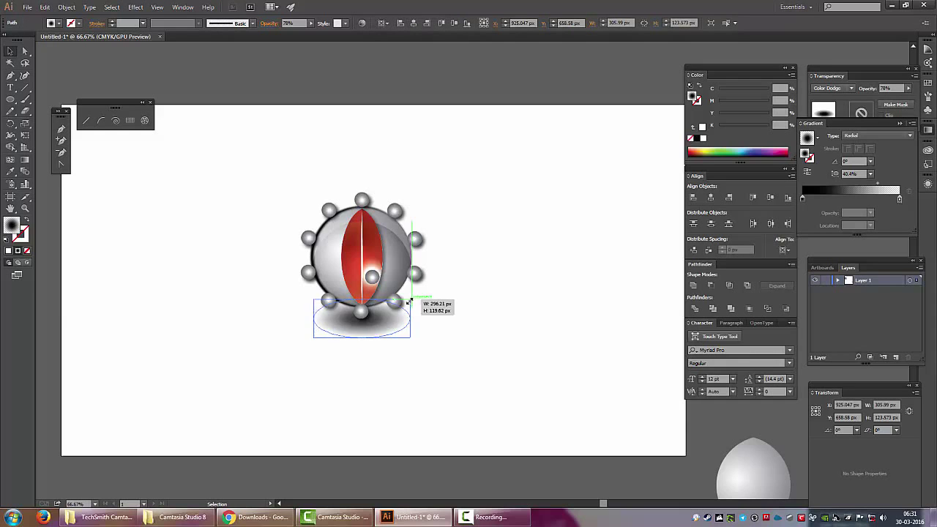
pyautogui.click(449, 319)
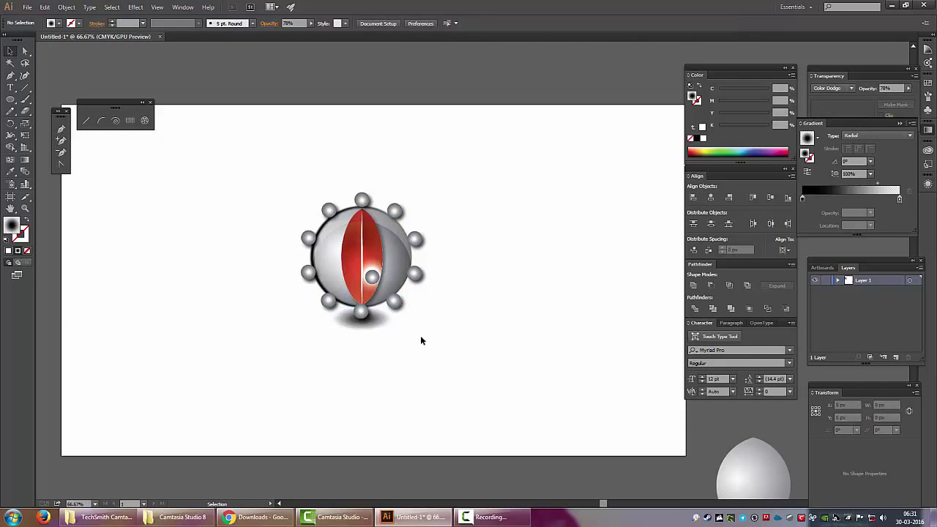
pyautogui.click(362, 322)
pyautogui.click(135, 7)
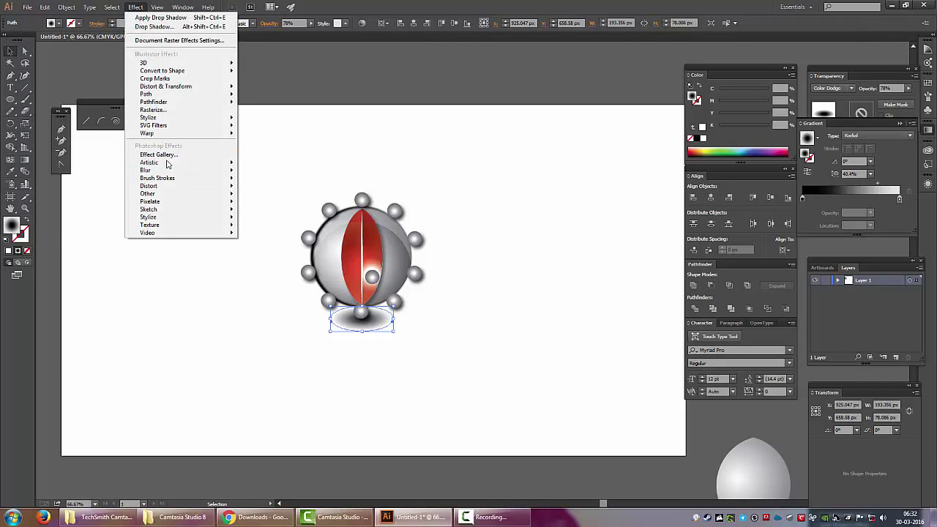
pyautogui.moveTo(145, 170)
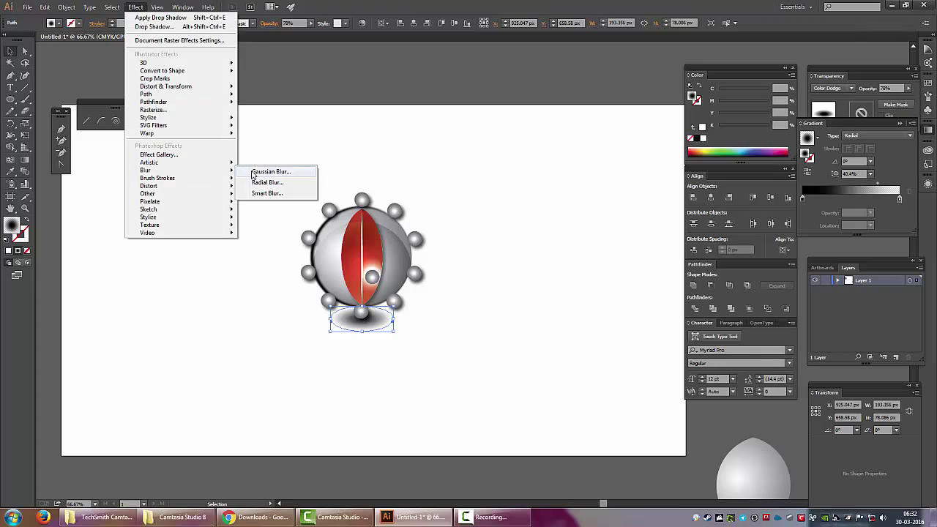
# Give the shadow a 28.9 Gaussian Blur and lower its opacity
pyautogui.click(264, 171)
pyautogui.click(740, 191)
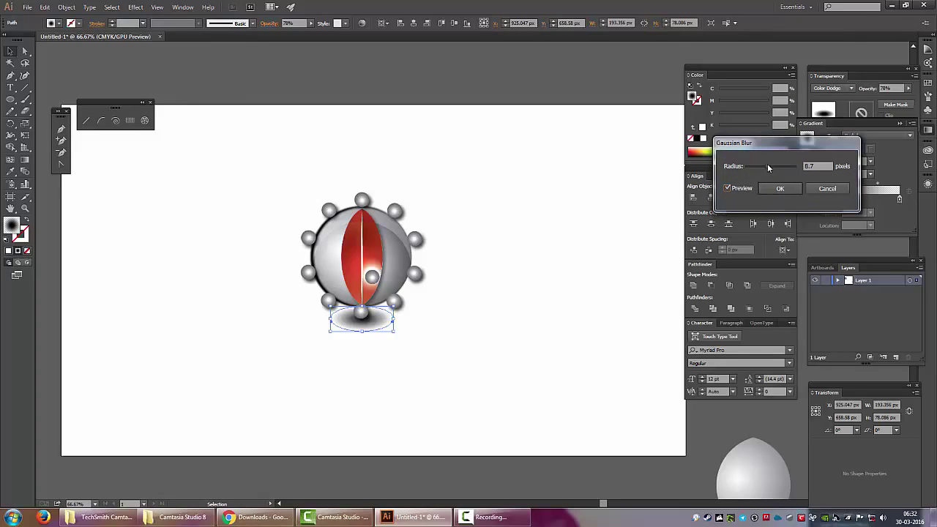
pyautogui.moveTo(768, 167); pyautogui.dragTo(774, 166)
pyautogui.click(781, 190)
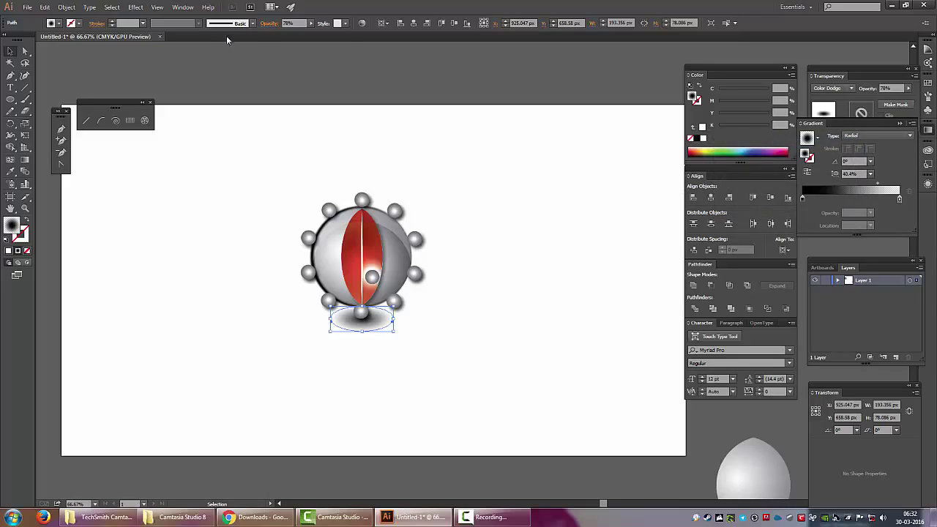
pyautogui.click(310, 23)
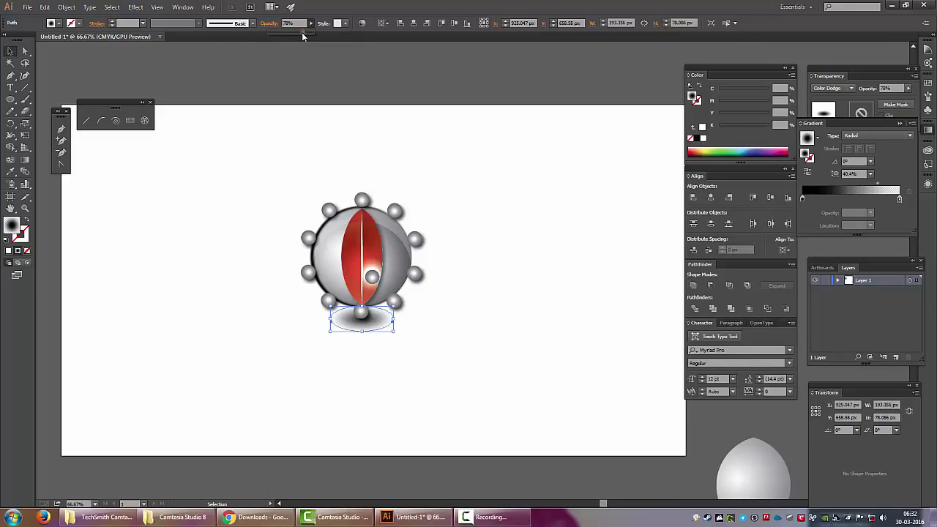
pyautogui.moveTo(303, 33); pyautogui.dragTo(294, 35)
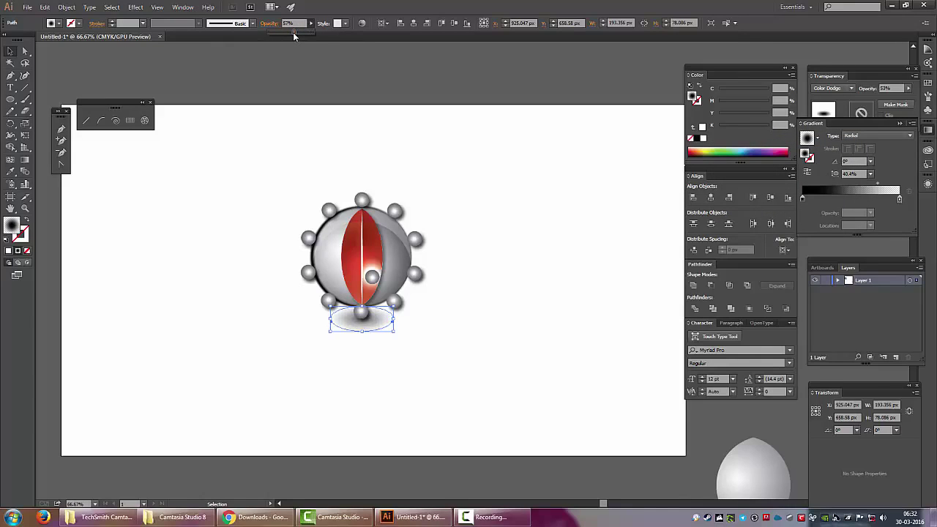
pyautogui.click(399, 66)
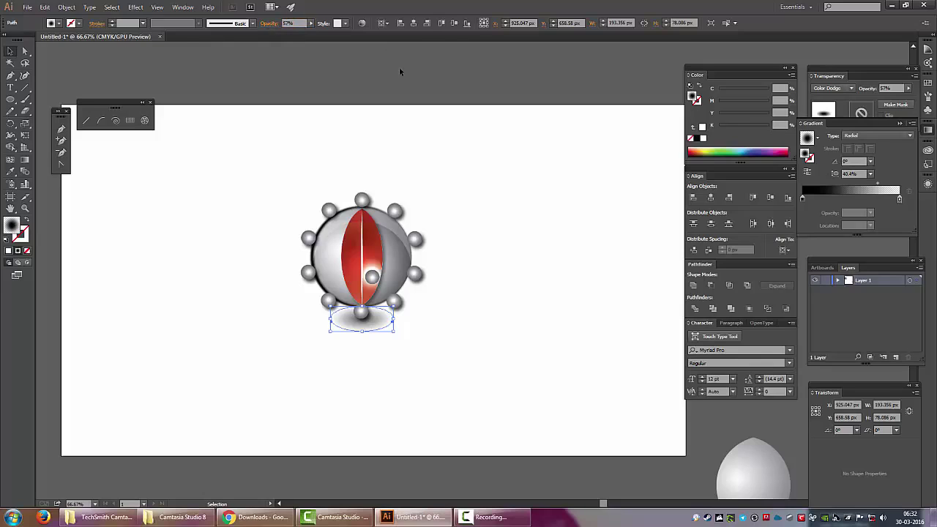
# Select all the orb artwork and shift it slightly right and down
pyautogui.moveTo(542, 186)
pyautogui.mouseDown()
pyautogui.moveTo(548, 166)
pyautogui.moveTo(544, 176)
pyautogui.mouseUp()
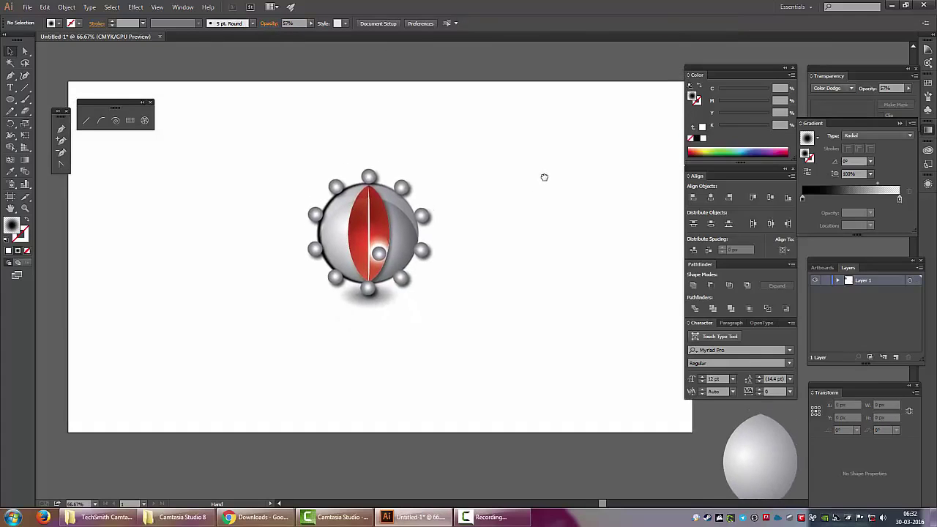
pyautogui.moveTo(10, 99); pyautogui.dragTo(44, 96)
pyautogui.press('v')
pyautogui.moveTo(257, 155); pyautogui.dragTo(490, 336)
pyautogui.moveTo(400, 230); pyautogui.dragTo(406, 231)
# Group the orb with its shadow and centre the group horizontally and vertically on the artboard
pyautogui.rightClick(406, 231)
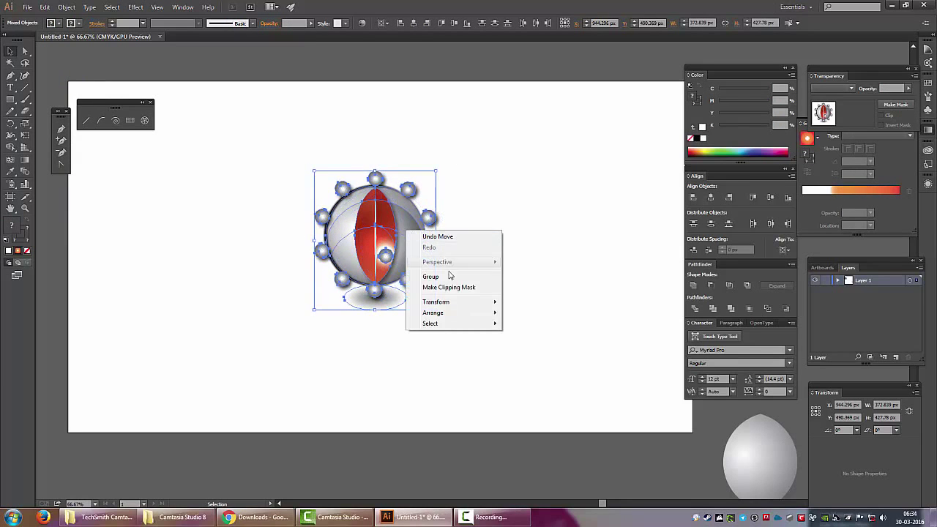
pyautogui.click(453, 277)
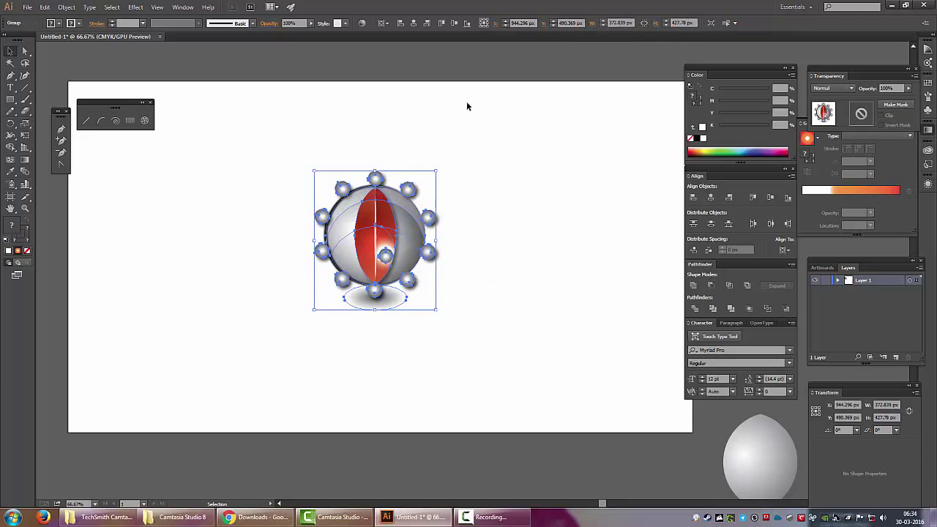
pyautogui.click(454, 23)
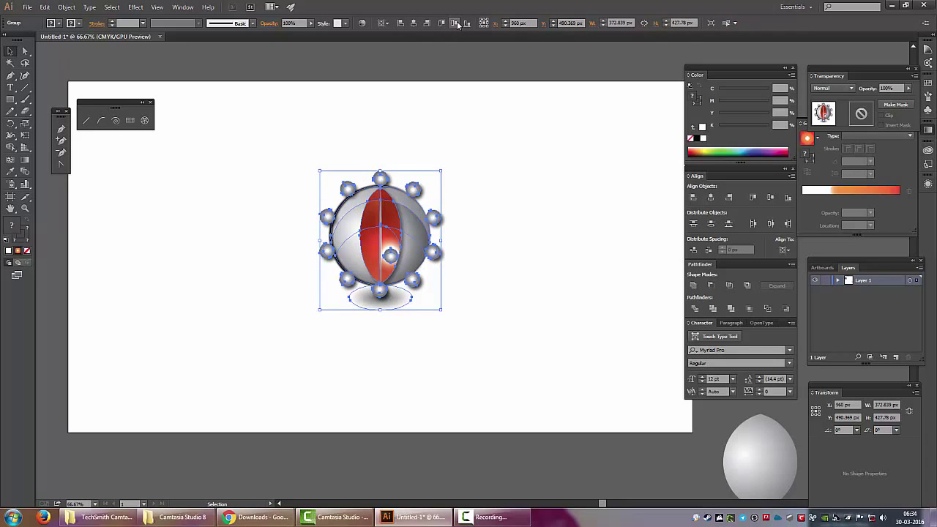
pyautogui.click(458, 25)
pyautogui.click(513, 153)
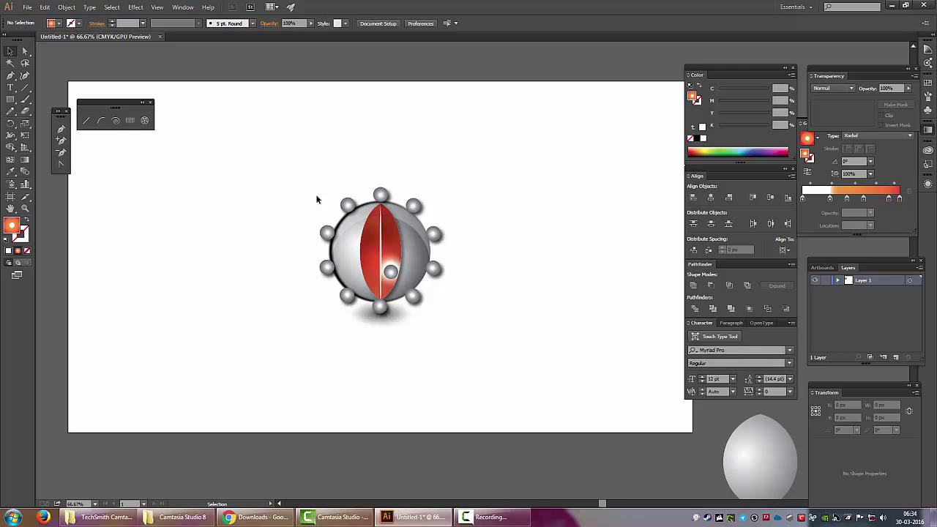
# Duplicate the orb to the right and scale the copy down to a smaller size
pyautogui.moveTo(293, 177); pyautogui.dragTo(477, 317)
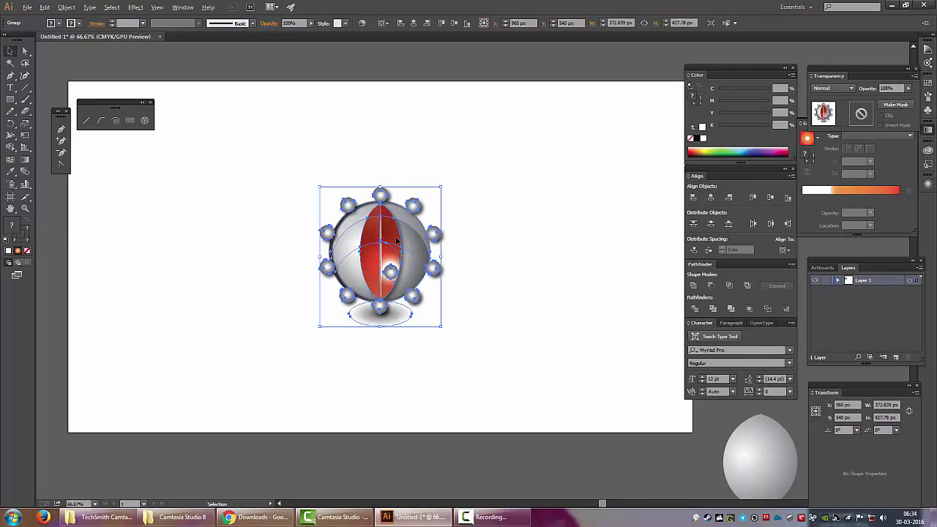
pyautogui.moveTo(397, 240); pyautogui.dragTo(551, 241)
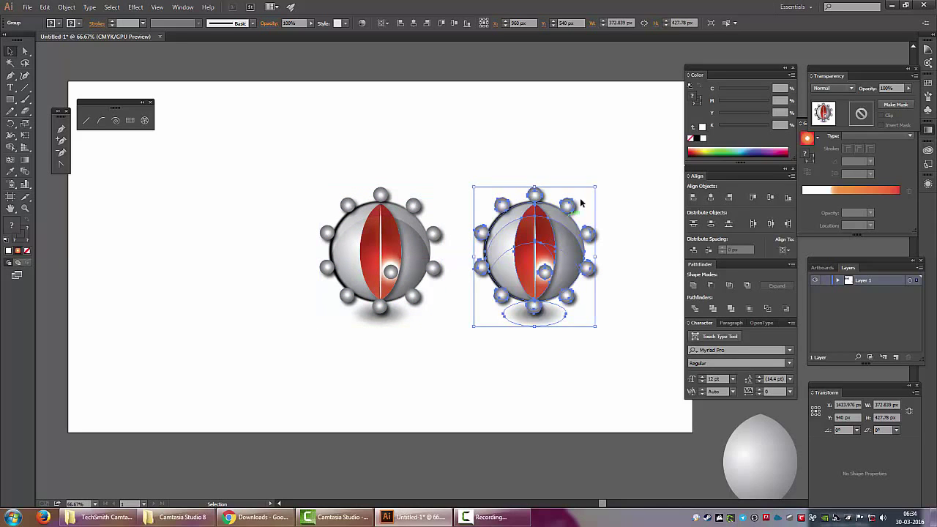
pyautogui.moveTo(597, 189); pyautogui.dragTo(580, 211)
pyautogui.click(613, 188)
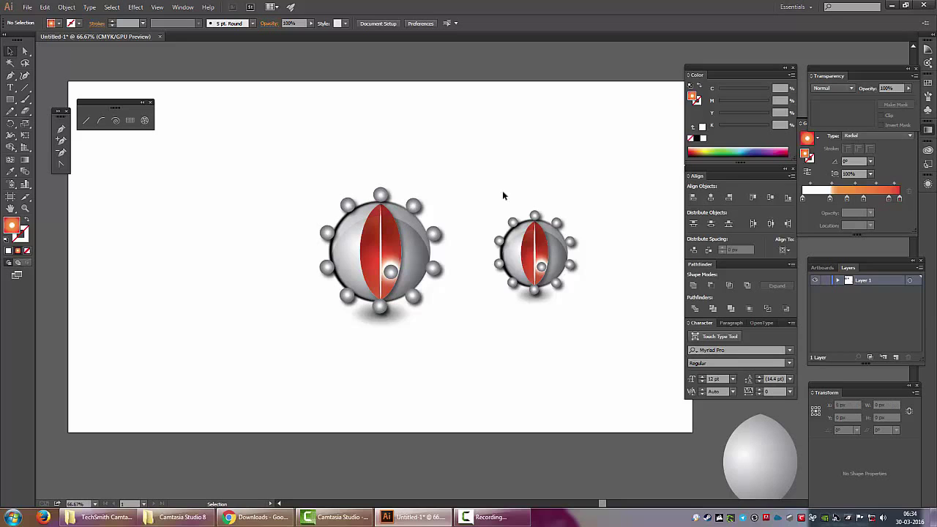
# Place a second small copy on the left, then enlarge all three orbs together
pyautogui.moveTo(550, 253); pyautogui.dragTo(230, 255)
pyautogui.click(466, 164)
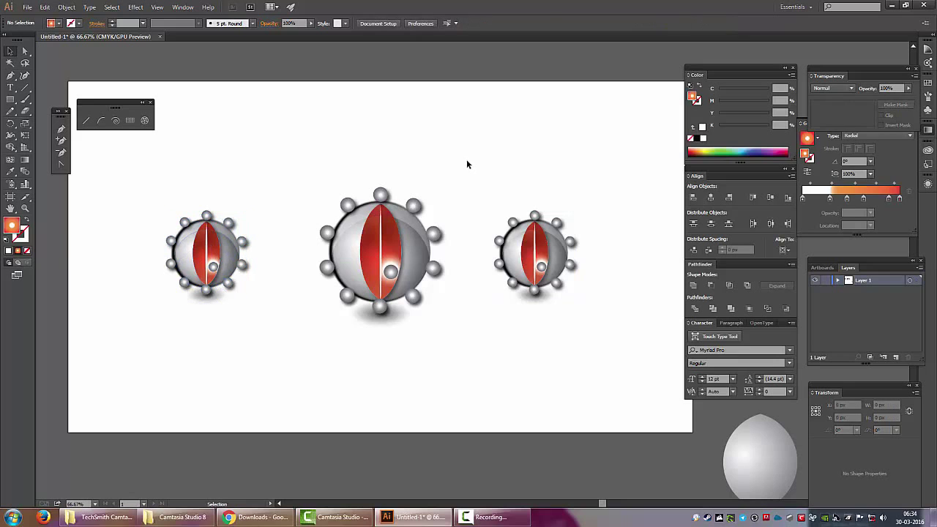
pyautogui.moveTo(126, 169); pyautogui.dragTo(586, 374)
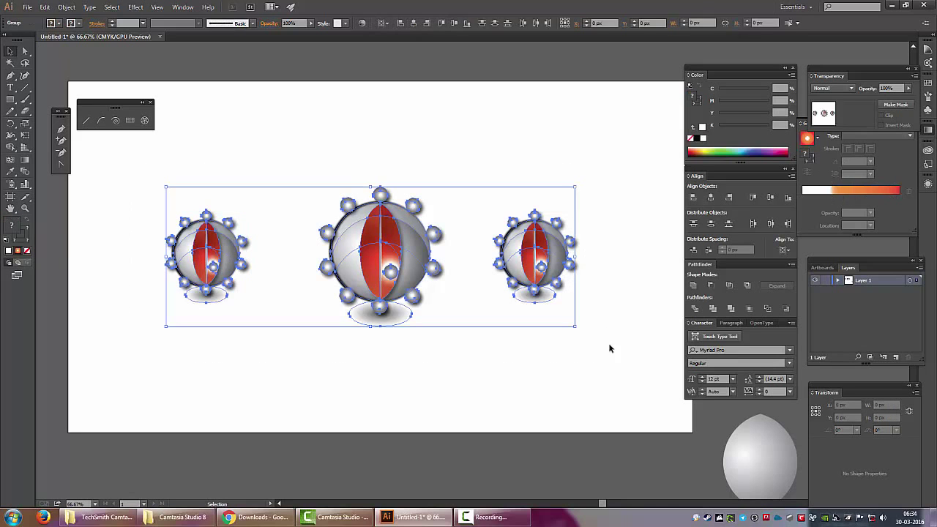
pyautogui.moveTo(576, 191); pyautogui.dragTo(649, 130)
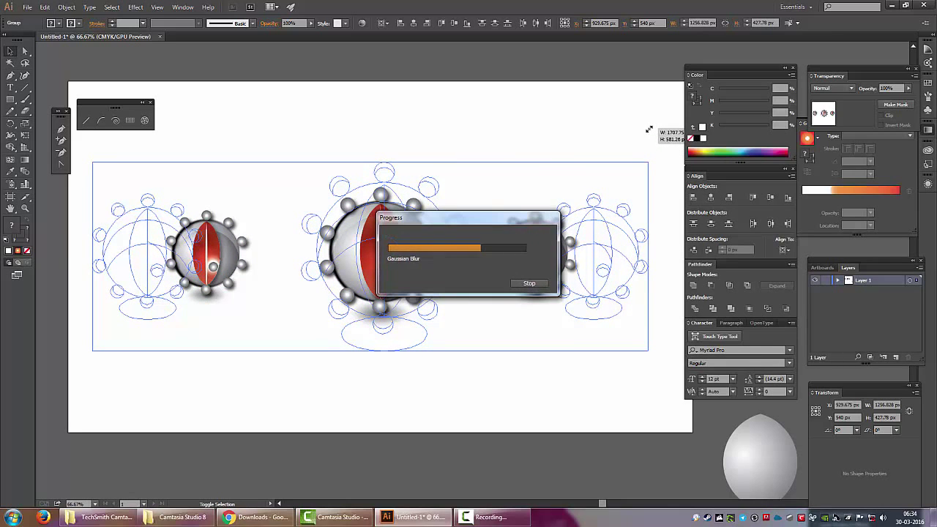
pyautogui.click(641, 119)
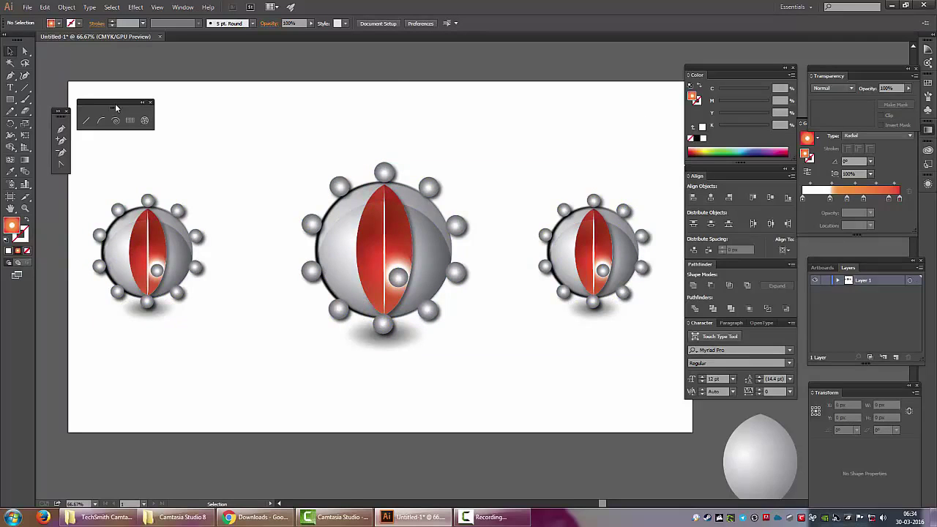
pyautogui.moveTo(95, 105); pyautogui.dragTo(476, 47)
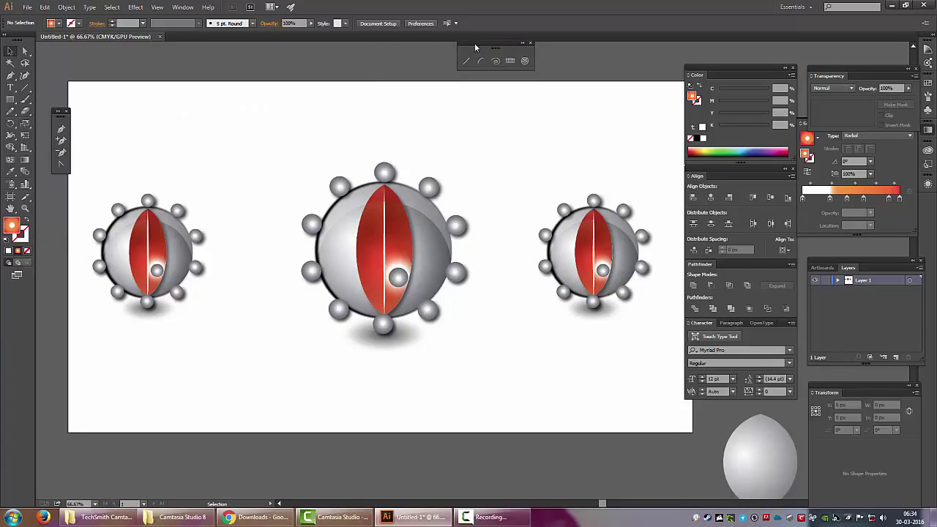
# Add the text 'GRAPHIC DESIGN' below the central orb
pyautogui.click(10, 88)
pyautogui.click(285, 366)
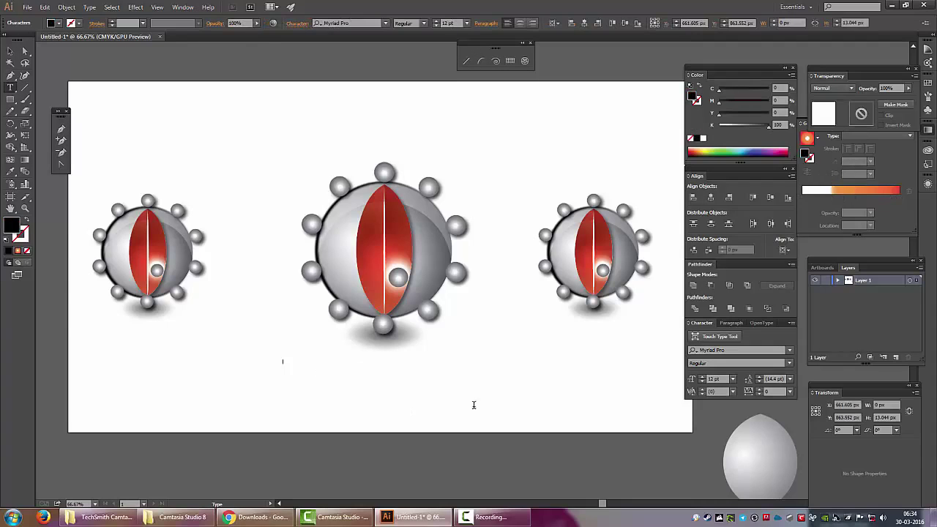
pyautogui.write('GA')
# Set the text to Fester Semi-condensed Medium, then enlarge it and centre it under the orb
pyautogui.moveTo(324, 358); pyautogui.dragTo(176, 347)
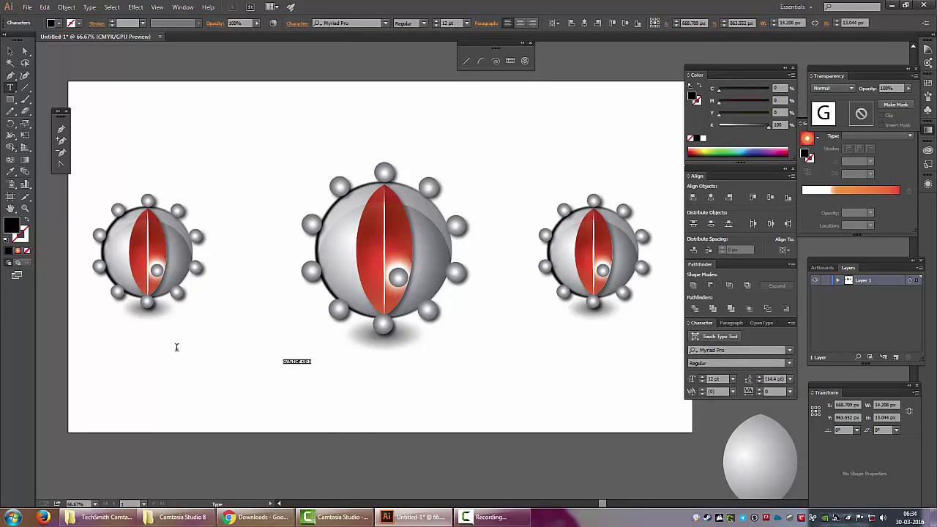
pyautogui.click(359, 21)
pyautogui.write('FESTER')
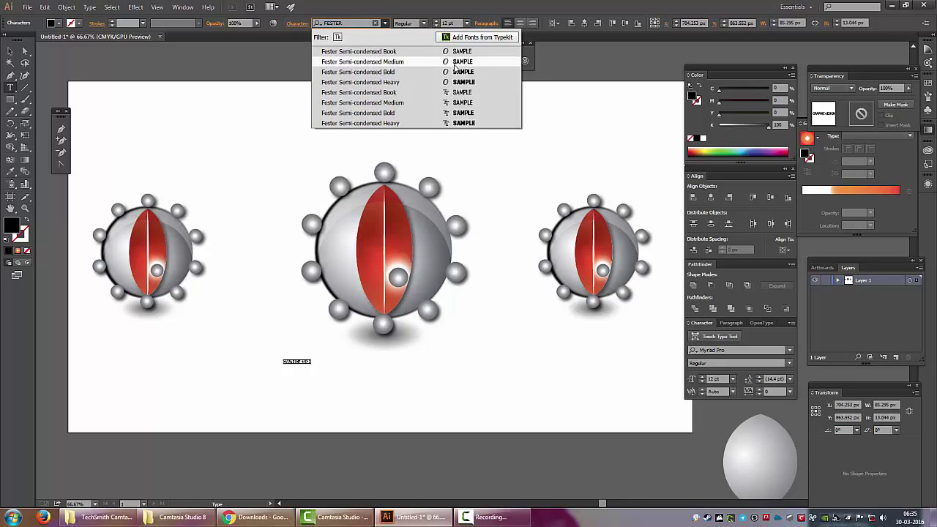
pyautogui.click(454, 63)
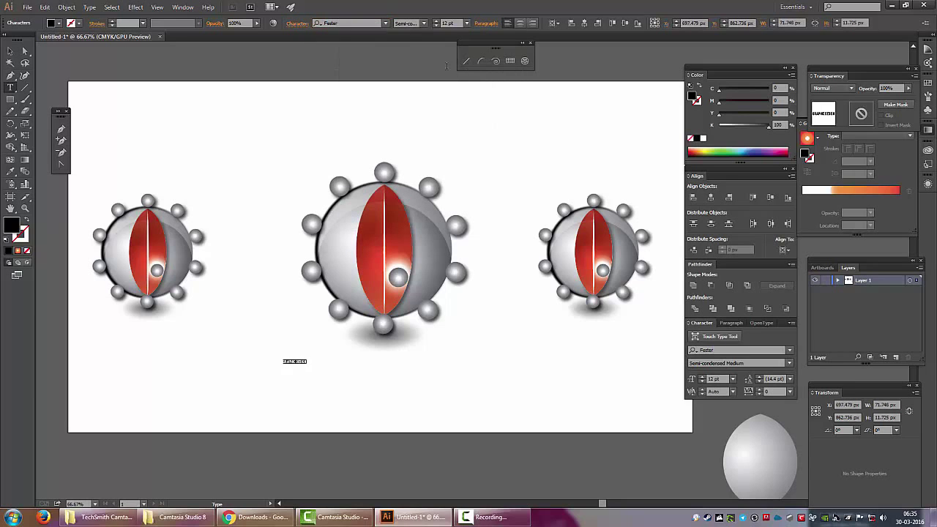
pyautogui.click(11, 53)
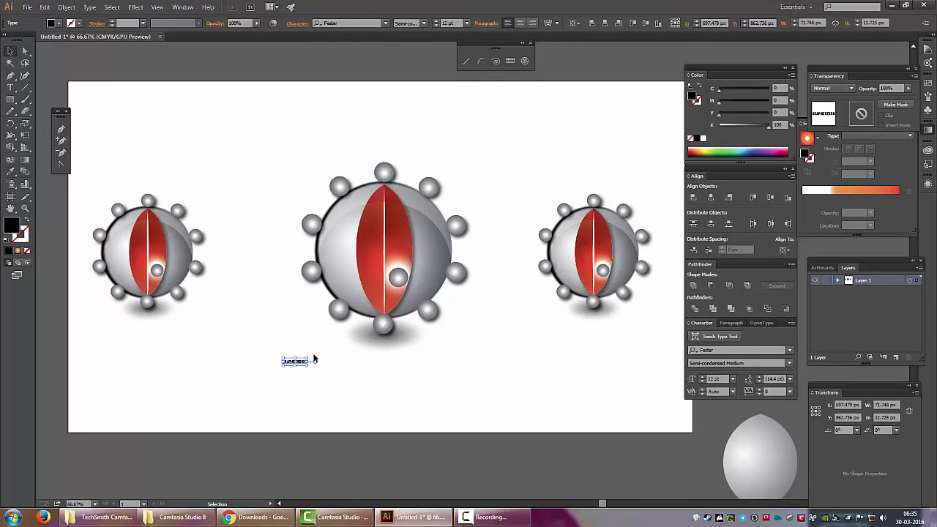
pyautogui.moveTo(306, 360)
pyautogui.mouseDown()
pyautogui.moveTo(362, 351)
pyautogui.moveTo(415, 371)
pyautogui.moveTo(431, 364)
pyautogui.moveTo(423, 361)
pyautogui.mouseUp()
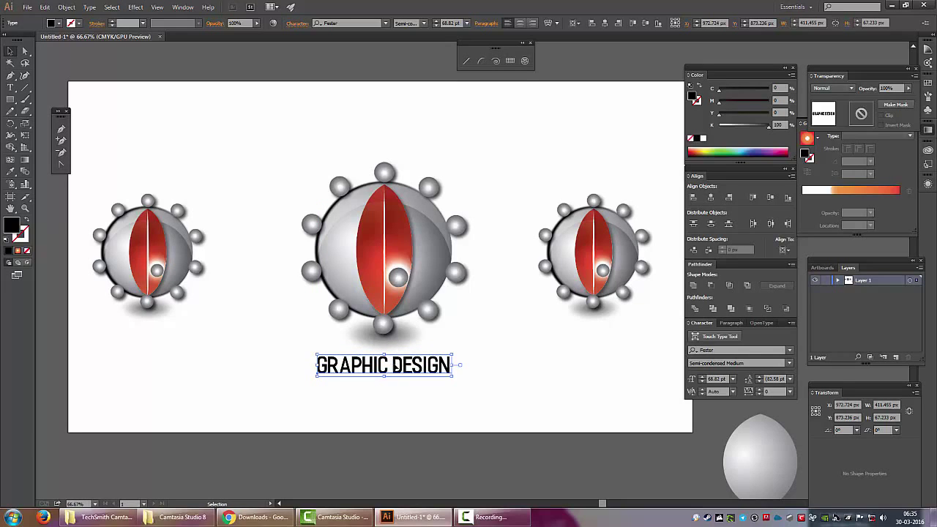
# Colour the word 'DESIGN' orange-red by picking orange and raising M to 79
pyautogui.press('t')
pyautogui.moveTo(392, 363); pyautogui.dragTo(460, 362)
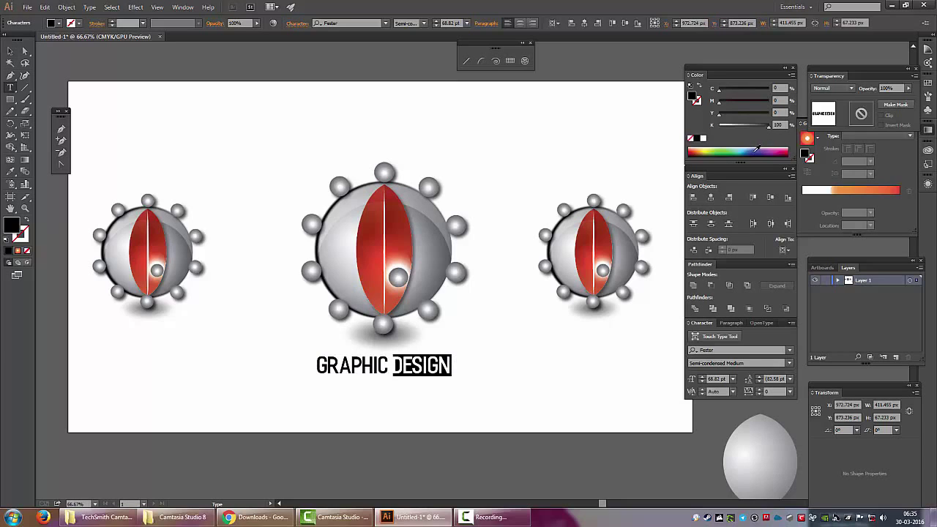
pyautogui.click(704, 151)
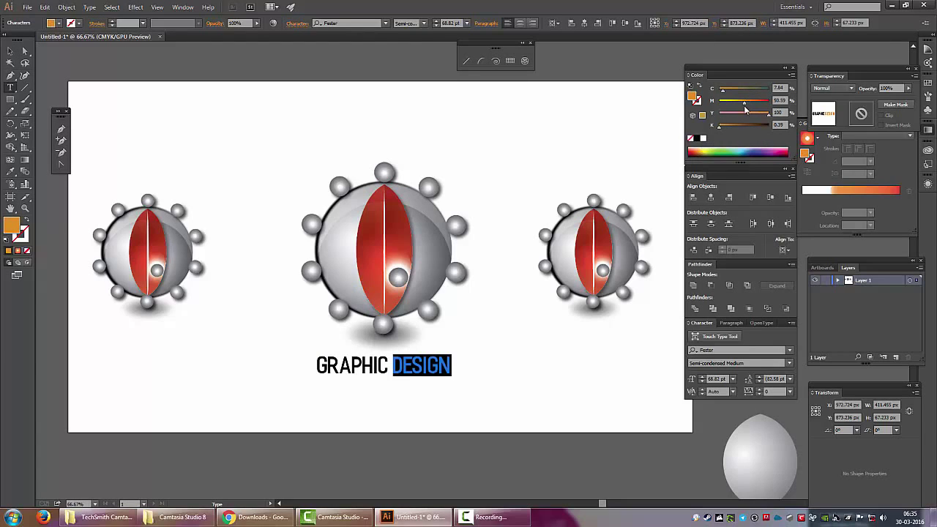
pyautogui.moveTo(745, 104); pyautogui.dragTo(759, 104)
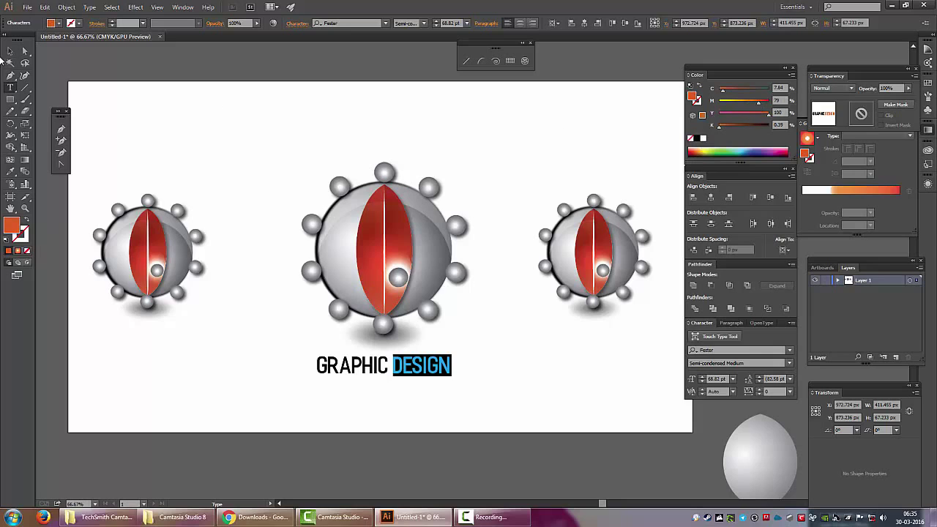
pyautogui.click(10, 52)
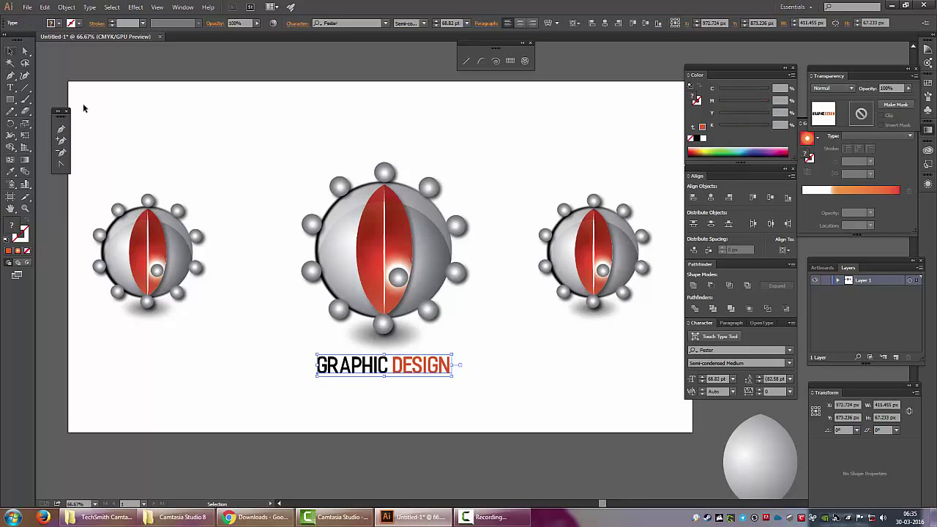
# Nudge the 'GRAPHIC DESIGN' text slightly upward under the central orb
pyautogui.click(351, 467)
pyautogui.moveTo(427, 370); pyautogui.dragTo(428, 366)
pyautogui.click(337, 444)
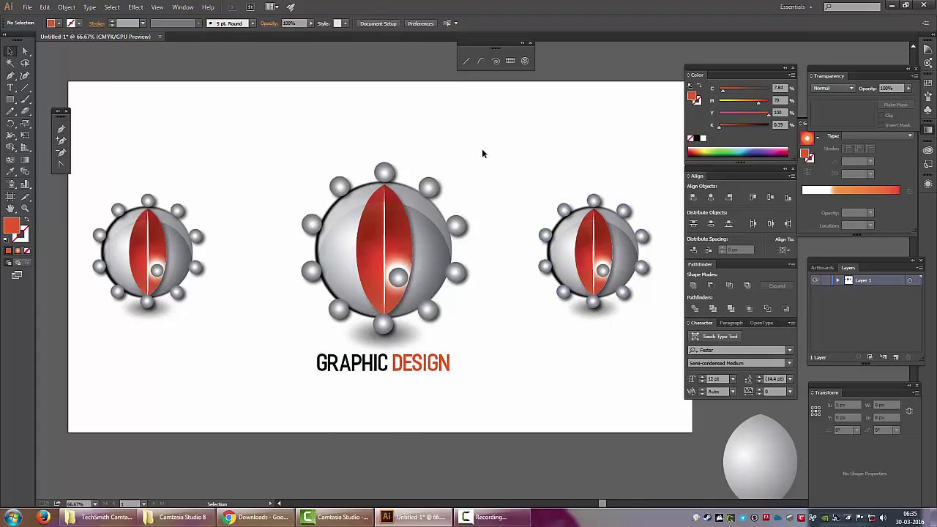